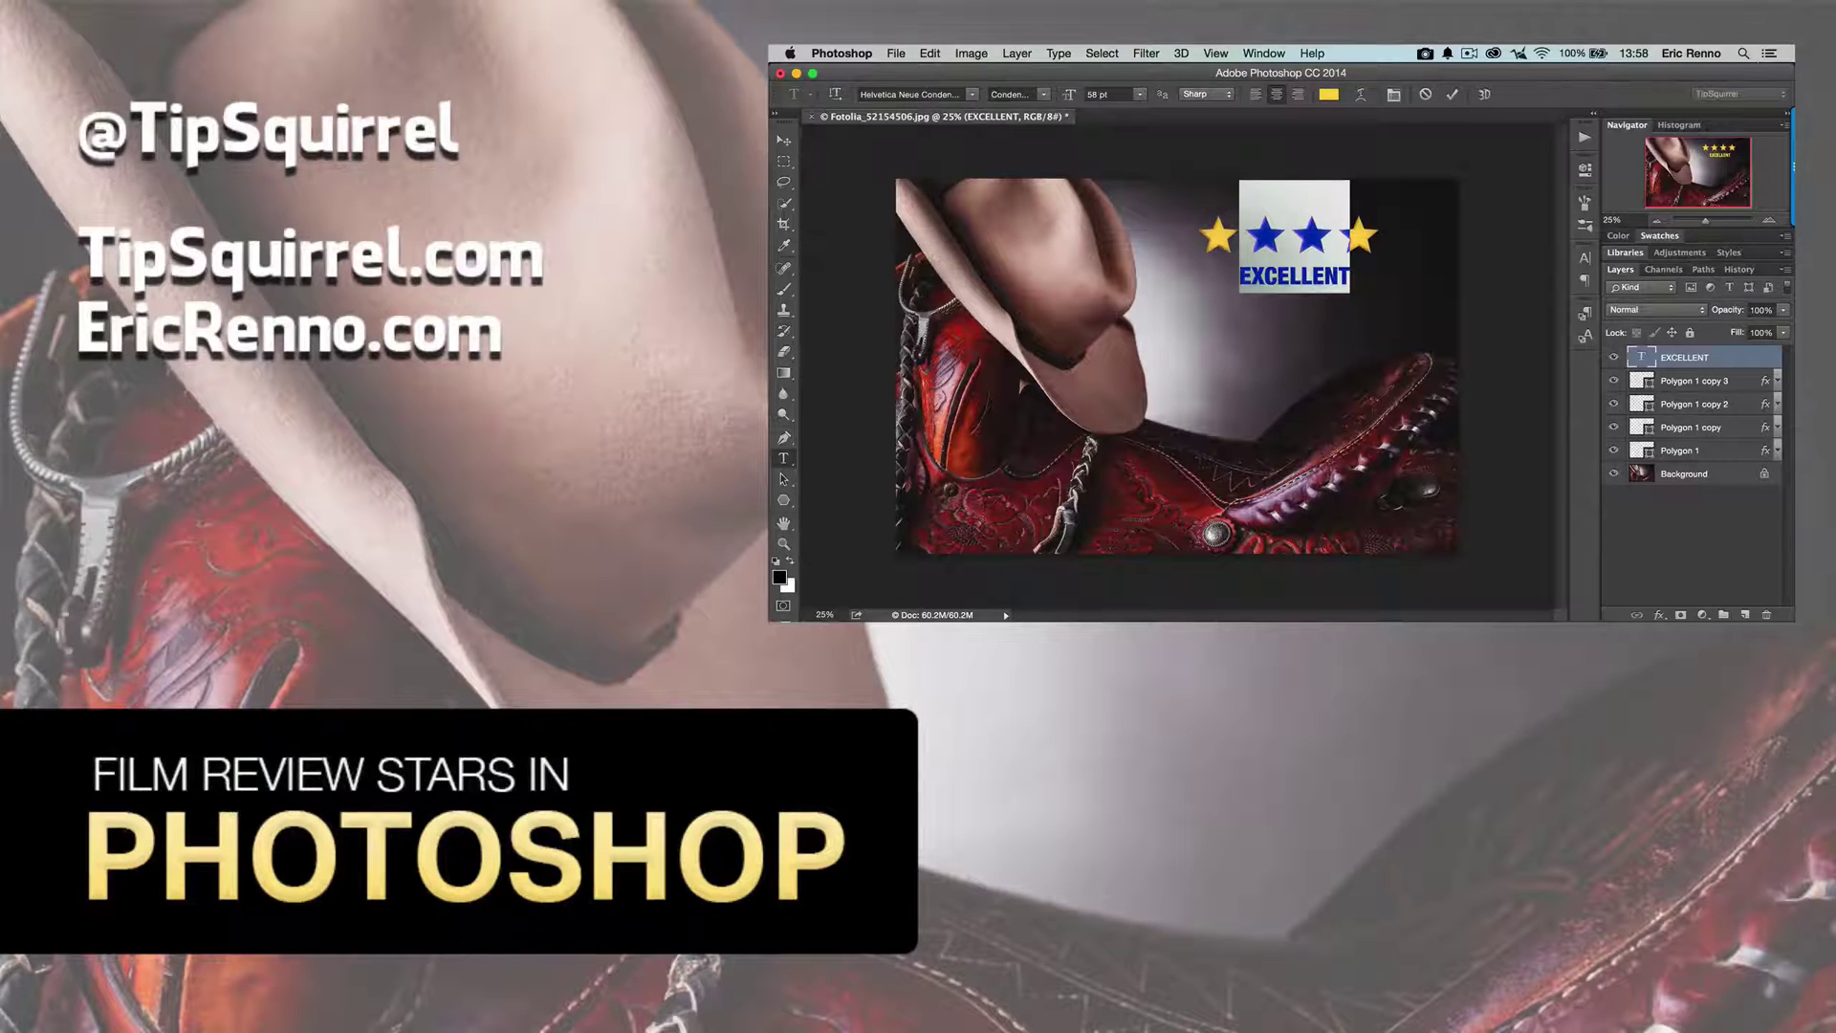
Step: Alt-drag Polygon 1 copy 3's bevel and inner shadow onto the EXCELLENT layer, then start scaling them
{"action": "left_click_drag", "start_coordinate": [1762, 378], "coordinate": [1759, 355]}
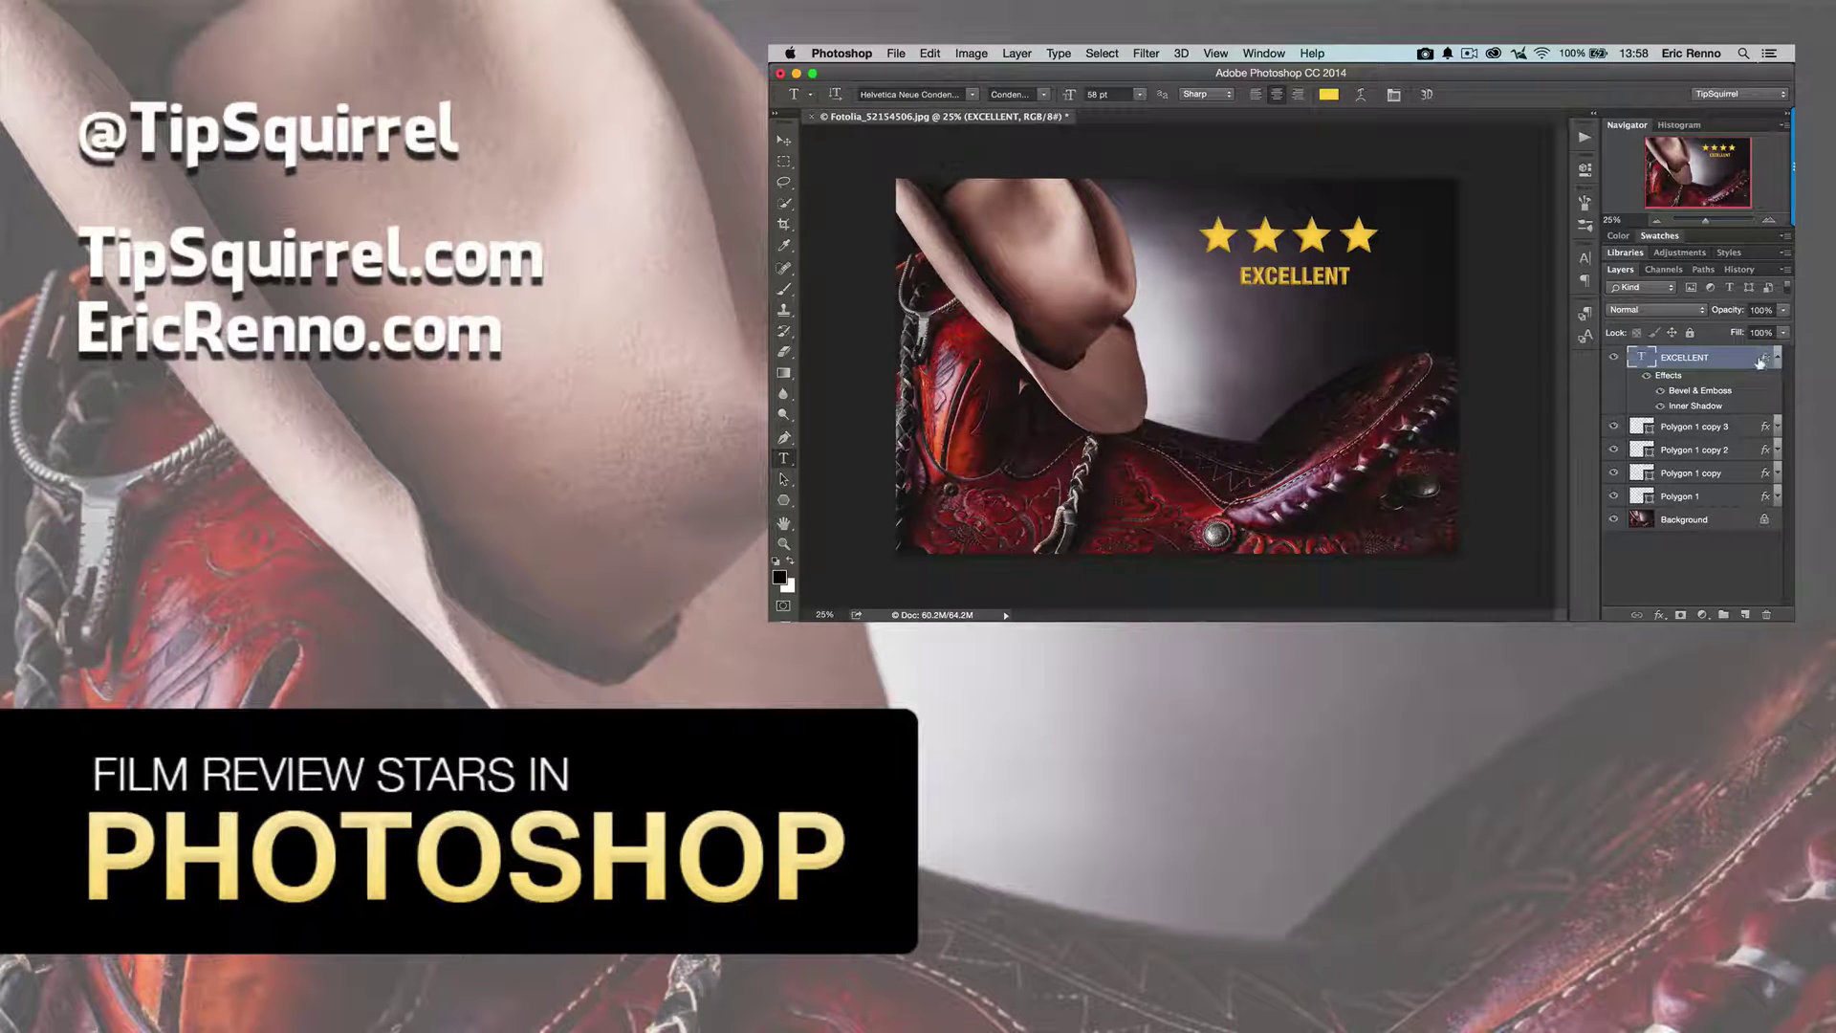
{"action": "right_click", "coordinate": [1762, 357]}
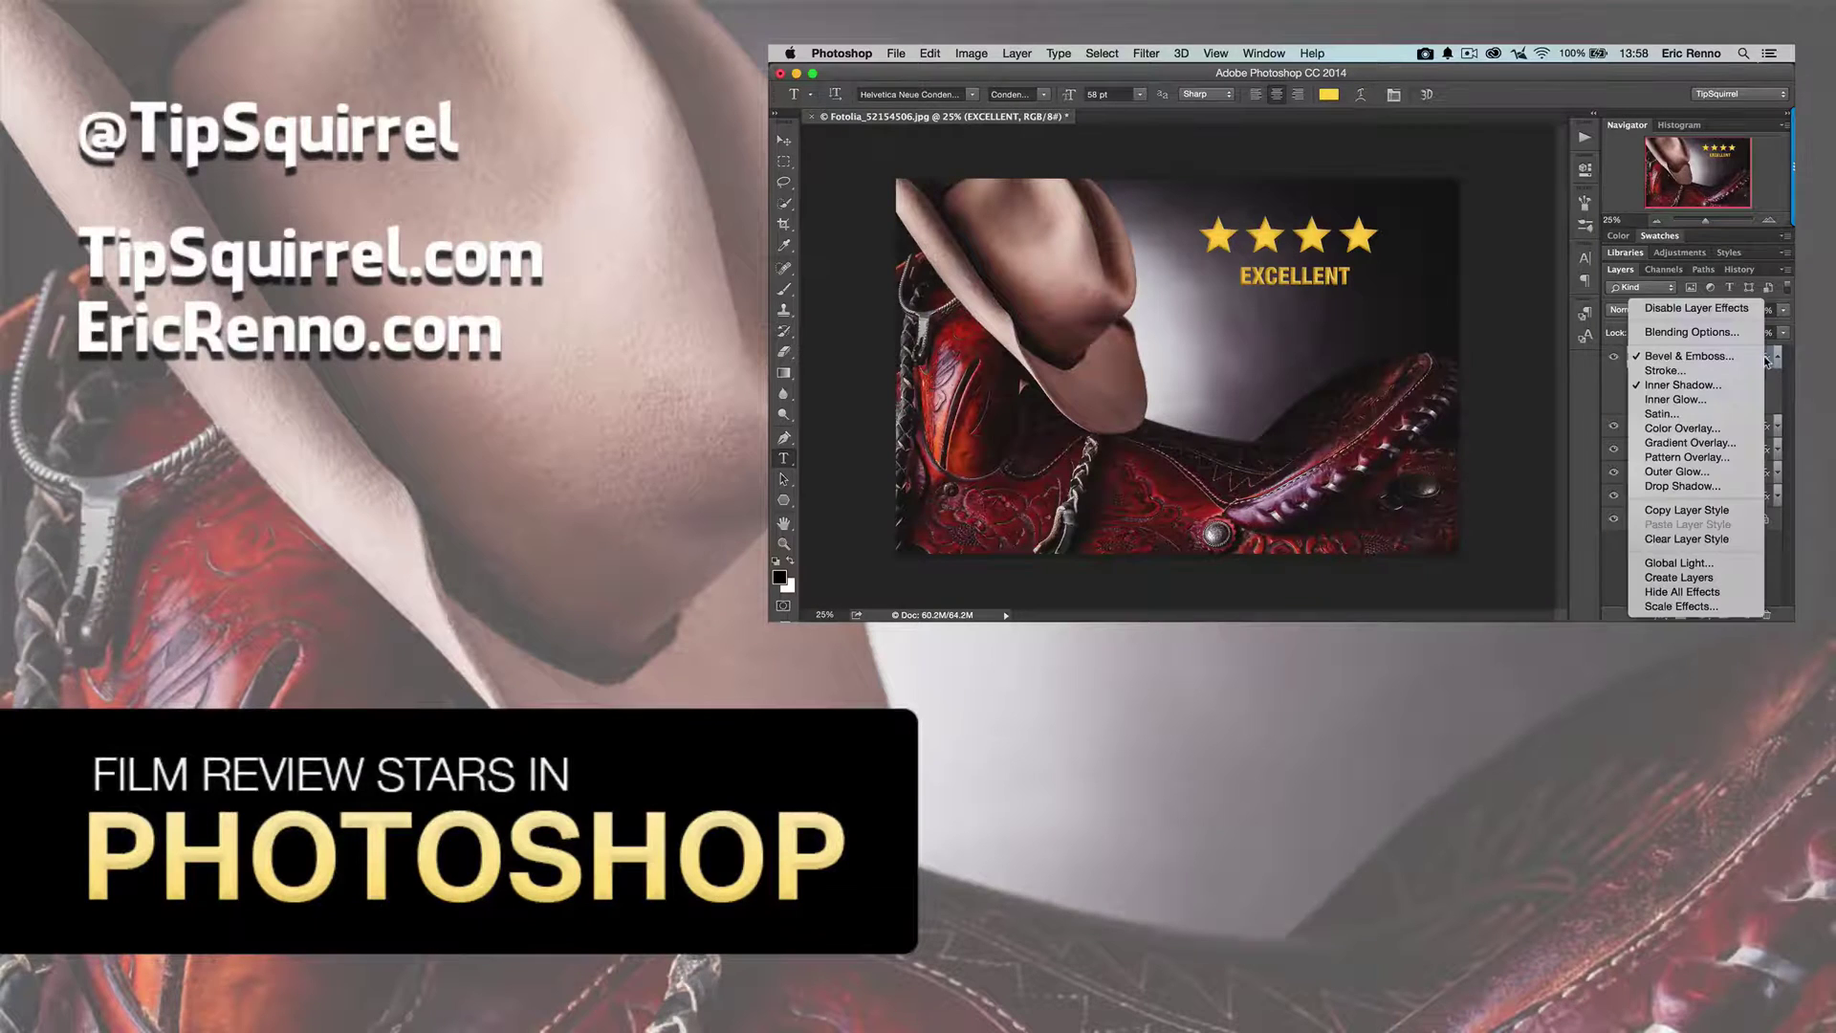
{"action": "left_click", "coordinate": [1719, 606]}
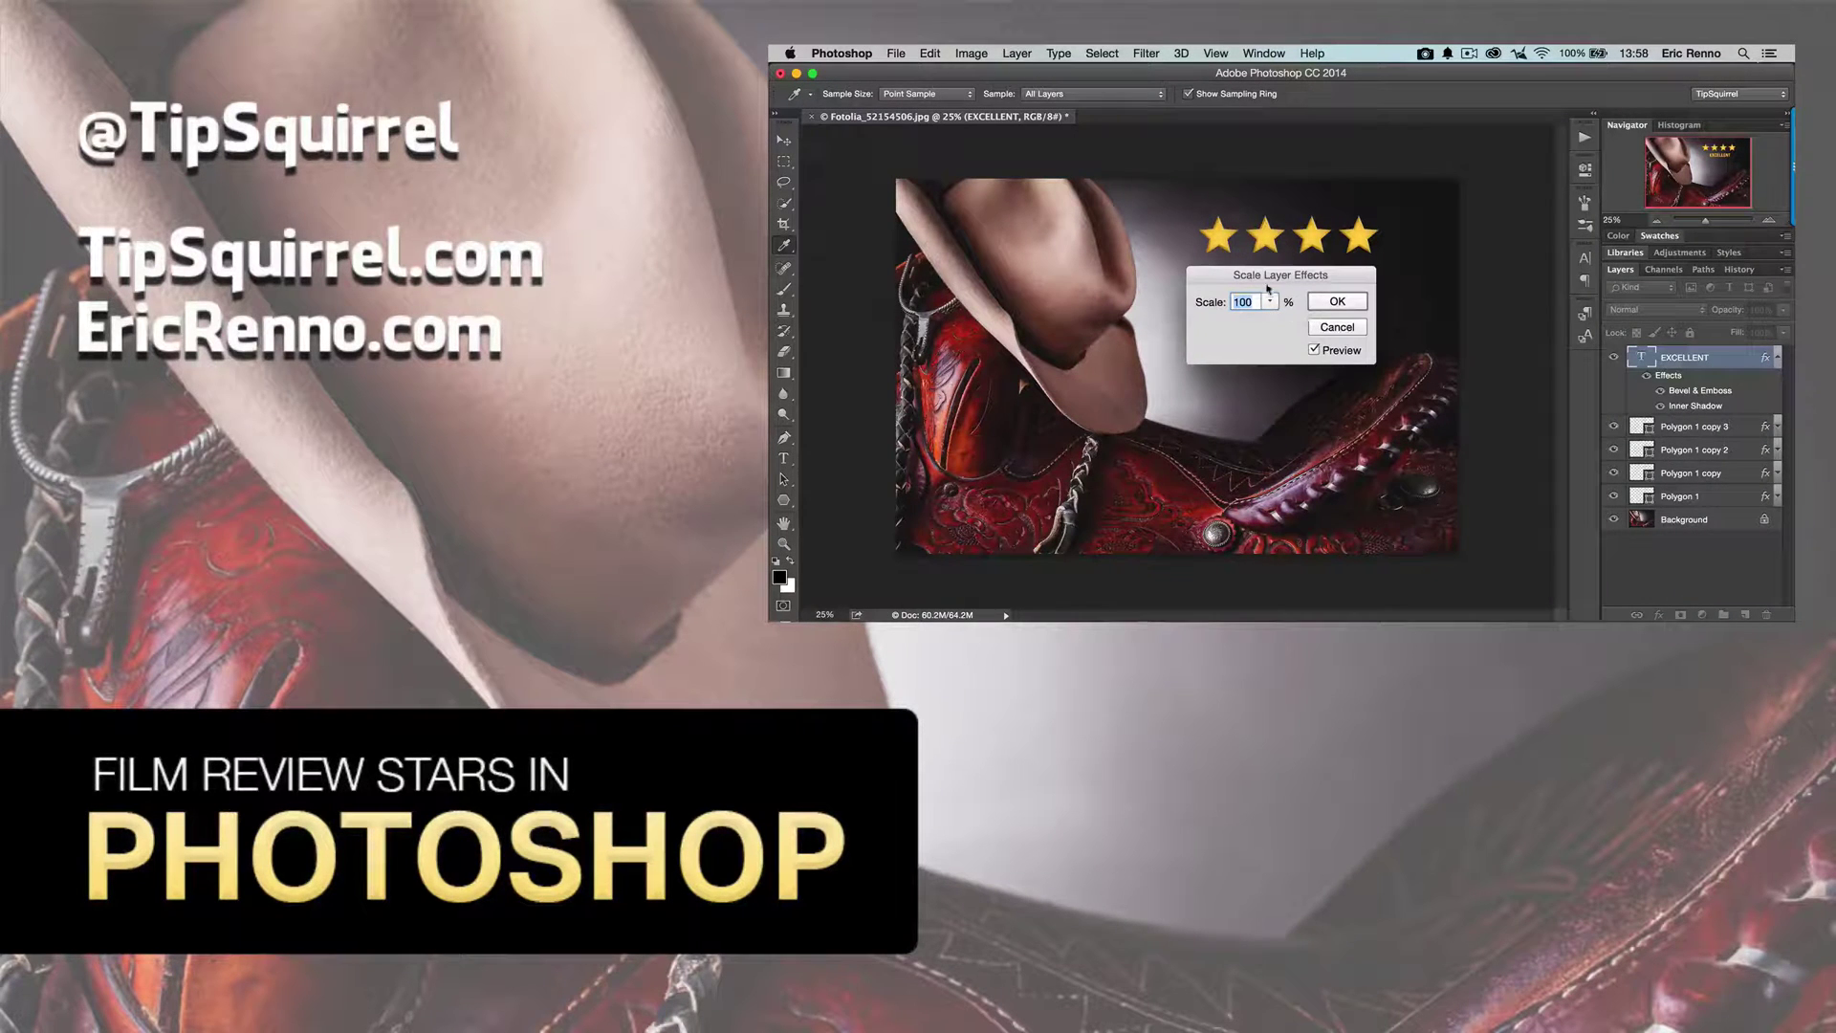
{"action": "left_click_drag", "start_coordinate": [1268, 289], "coordinate": [1290, 386]}
{"action": "left_click", "coordinate": [1289, 362]}
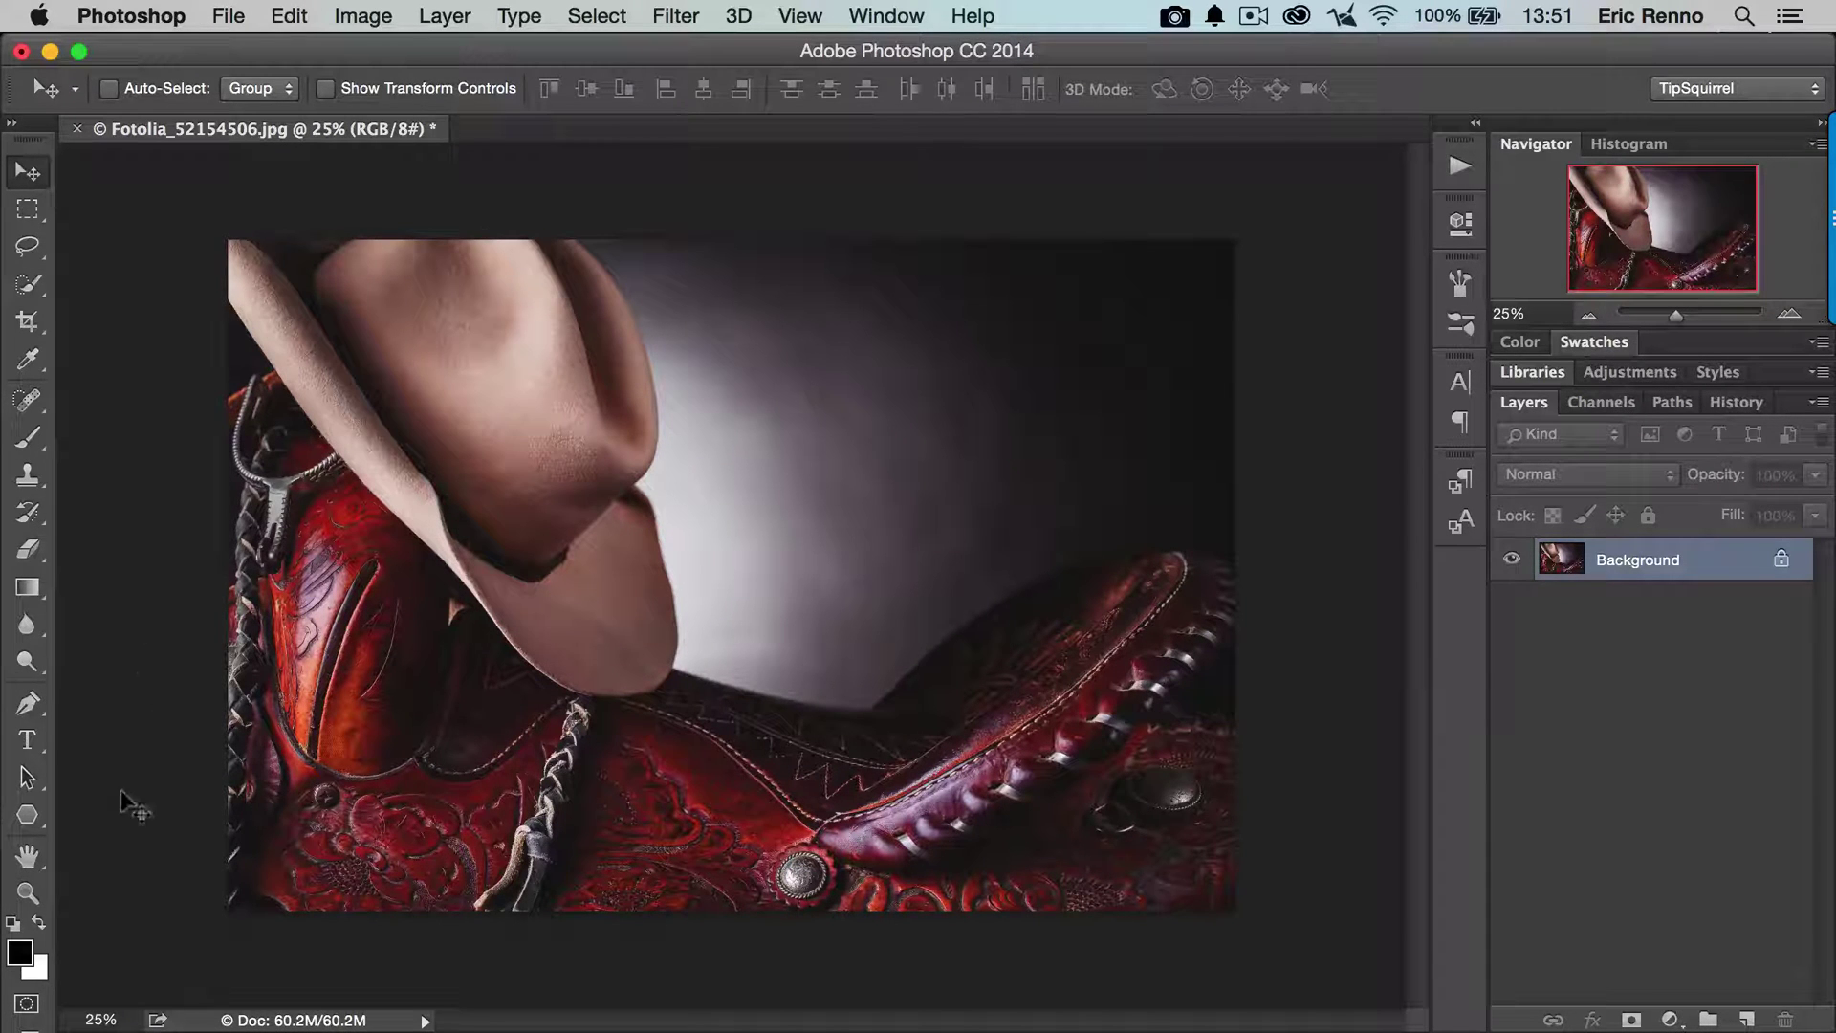
Step: Switch to the Custom Shape Tool and browse the shape library and its set options
{"action": "left_click", "coordinate": [27, 814]}
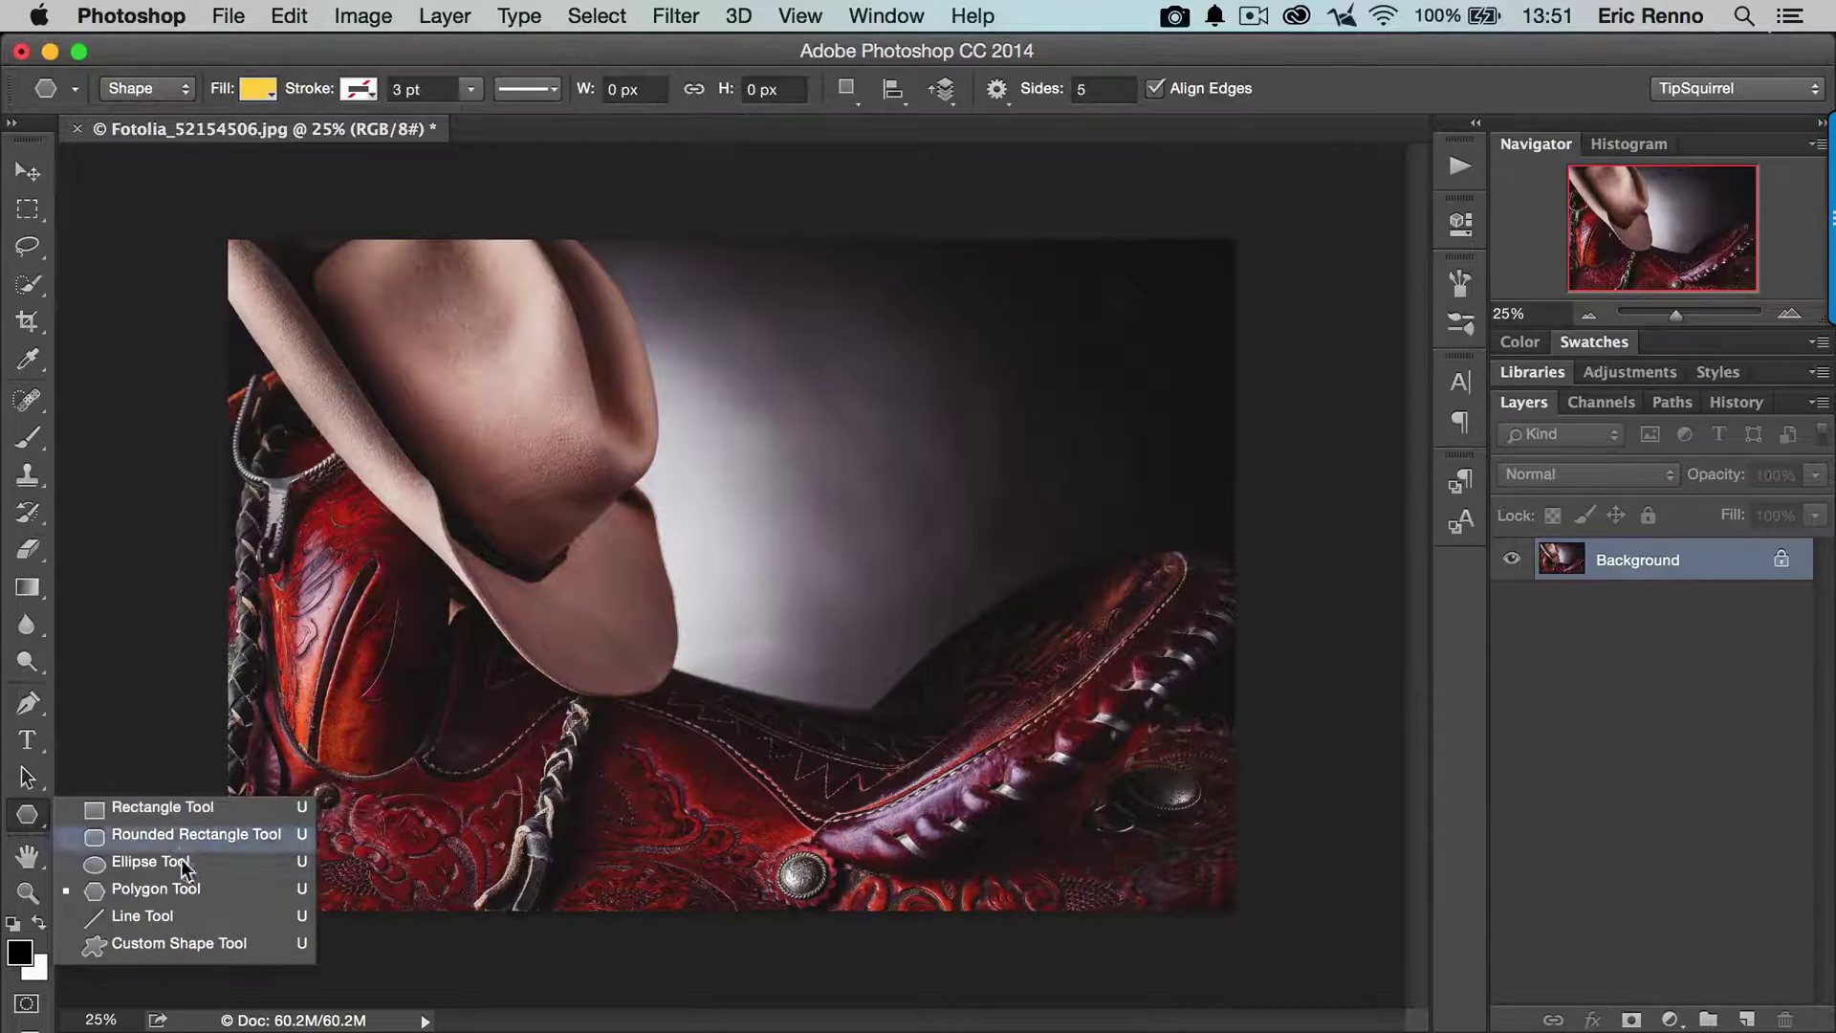
{"action": "left_click", "coordinate": [205, 944]}
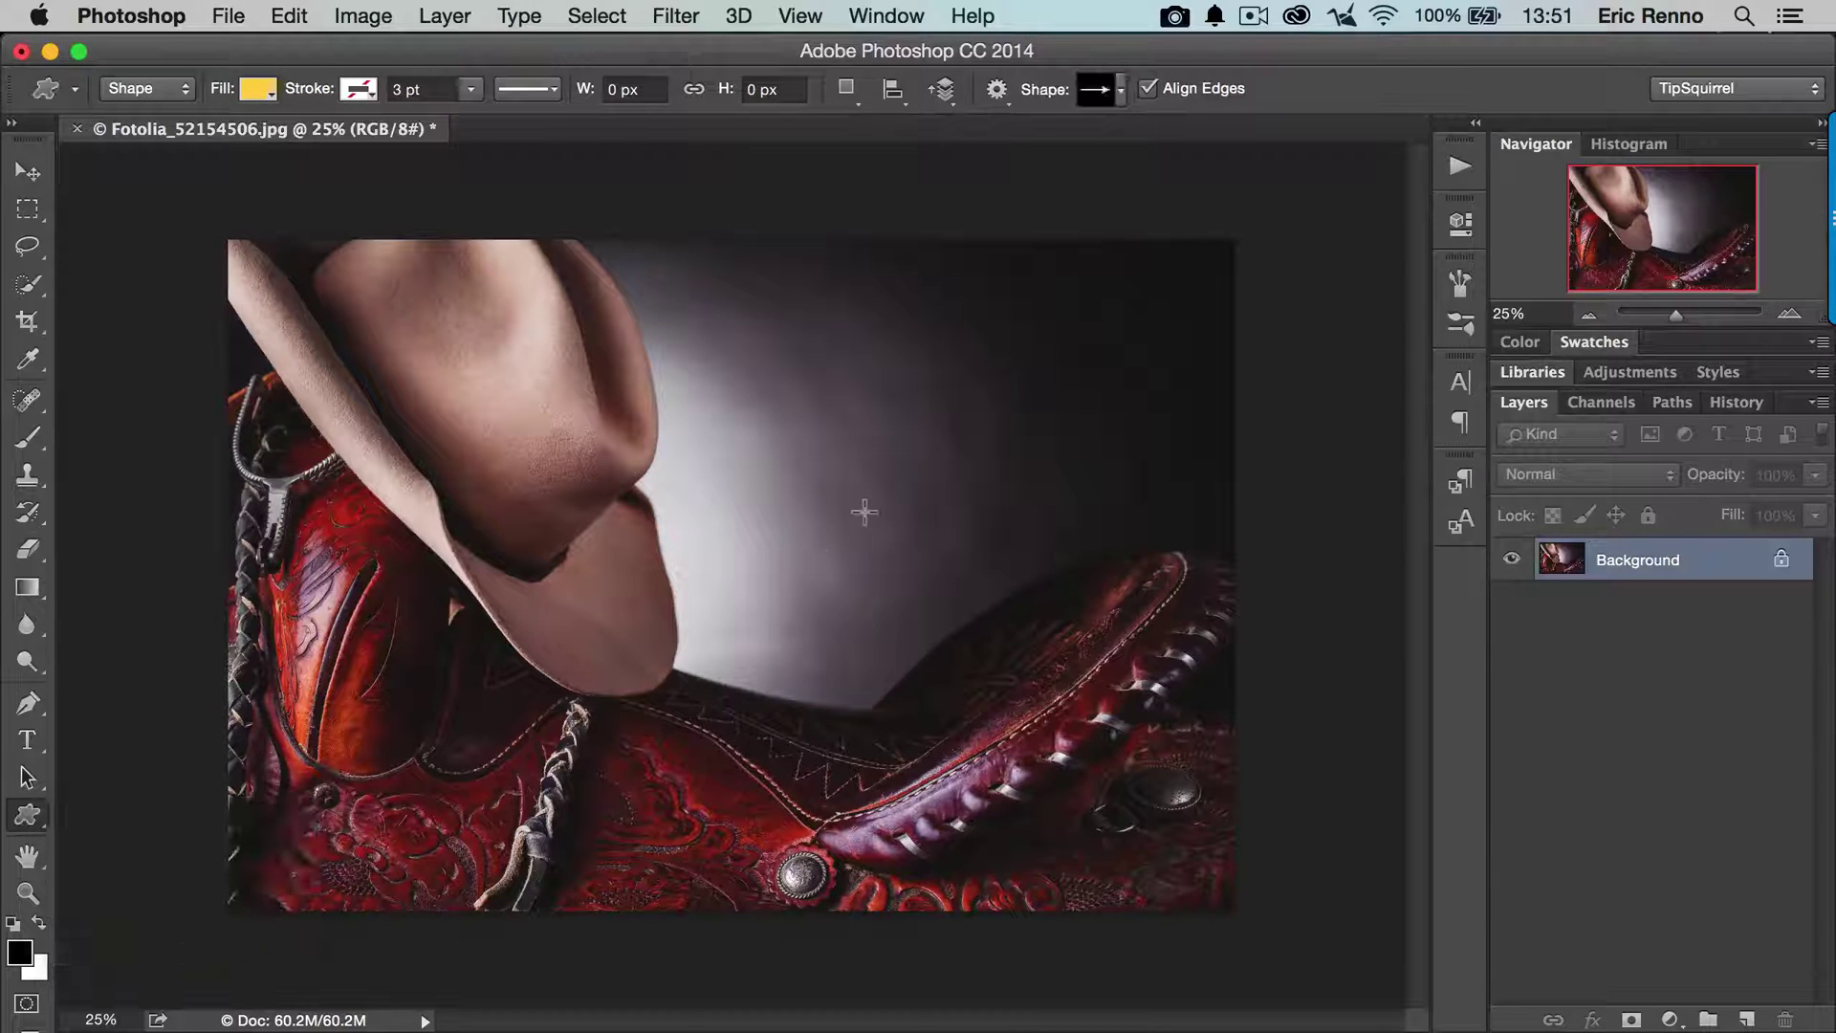
{"action": "left_click", "coordinate": [1120, 95]}
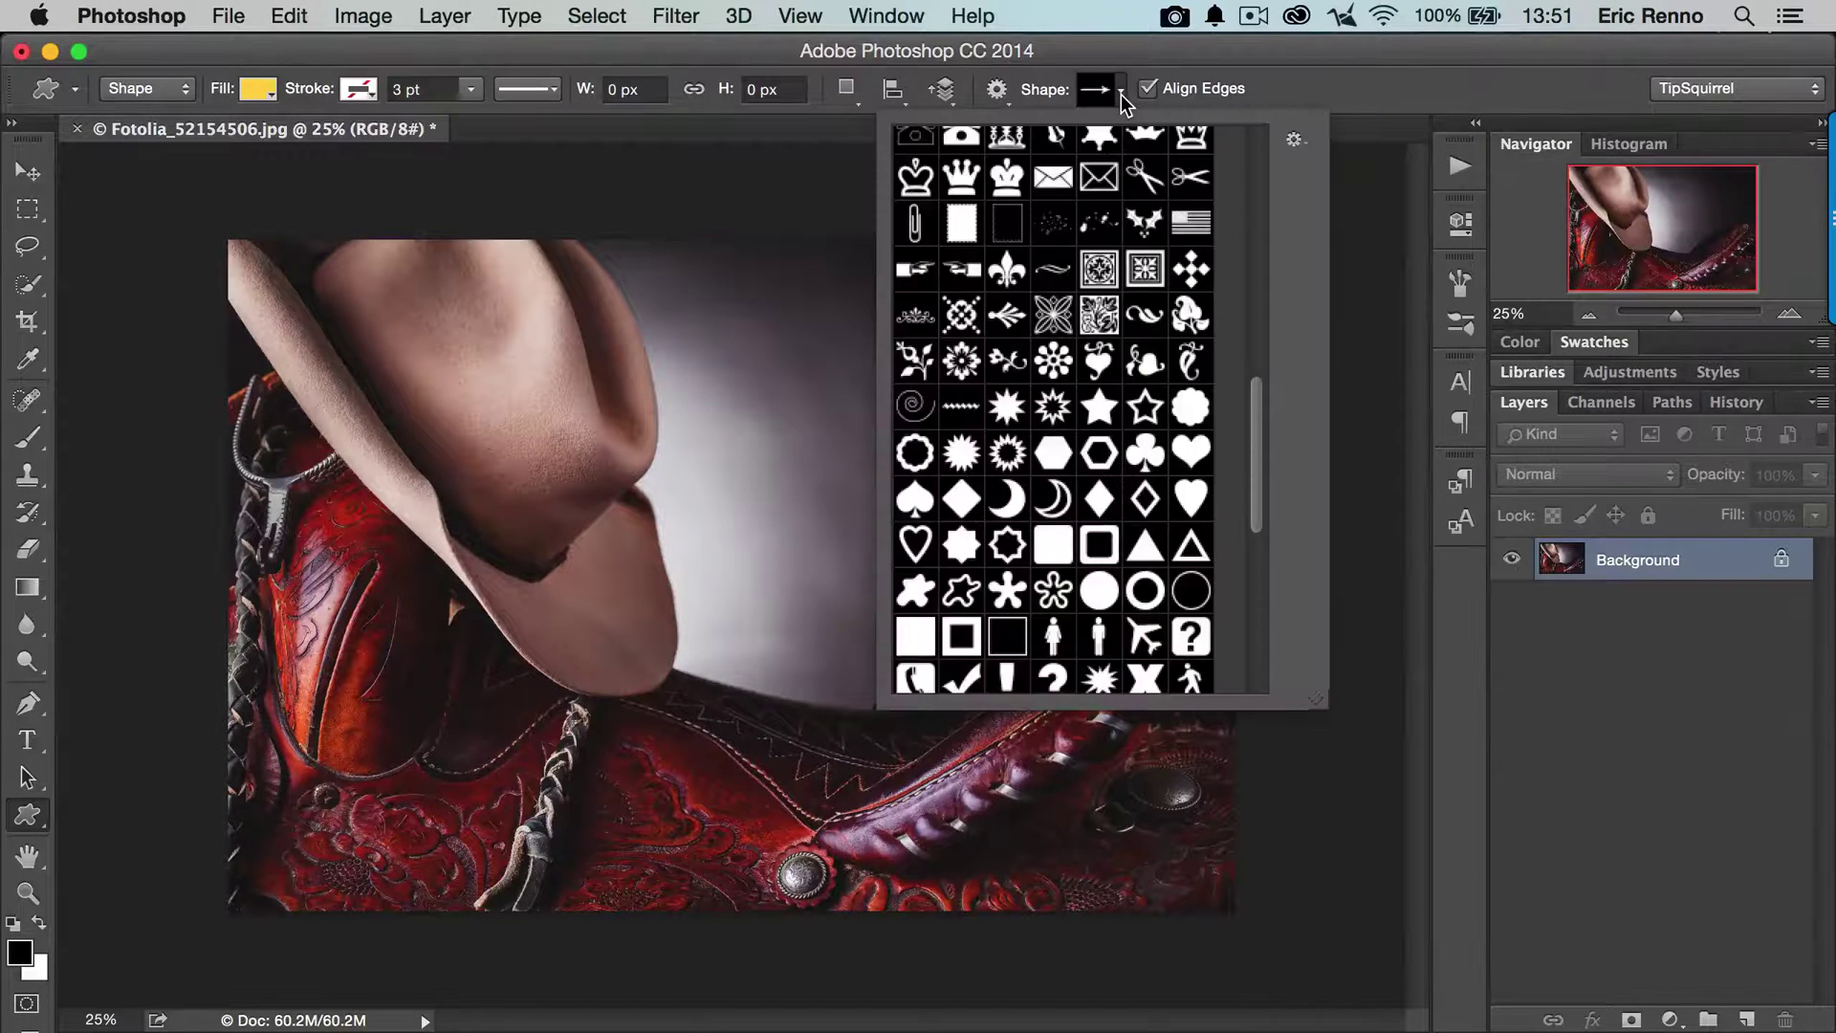
{"action": "left_click", "coordinate": [1297, 140]}
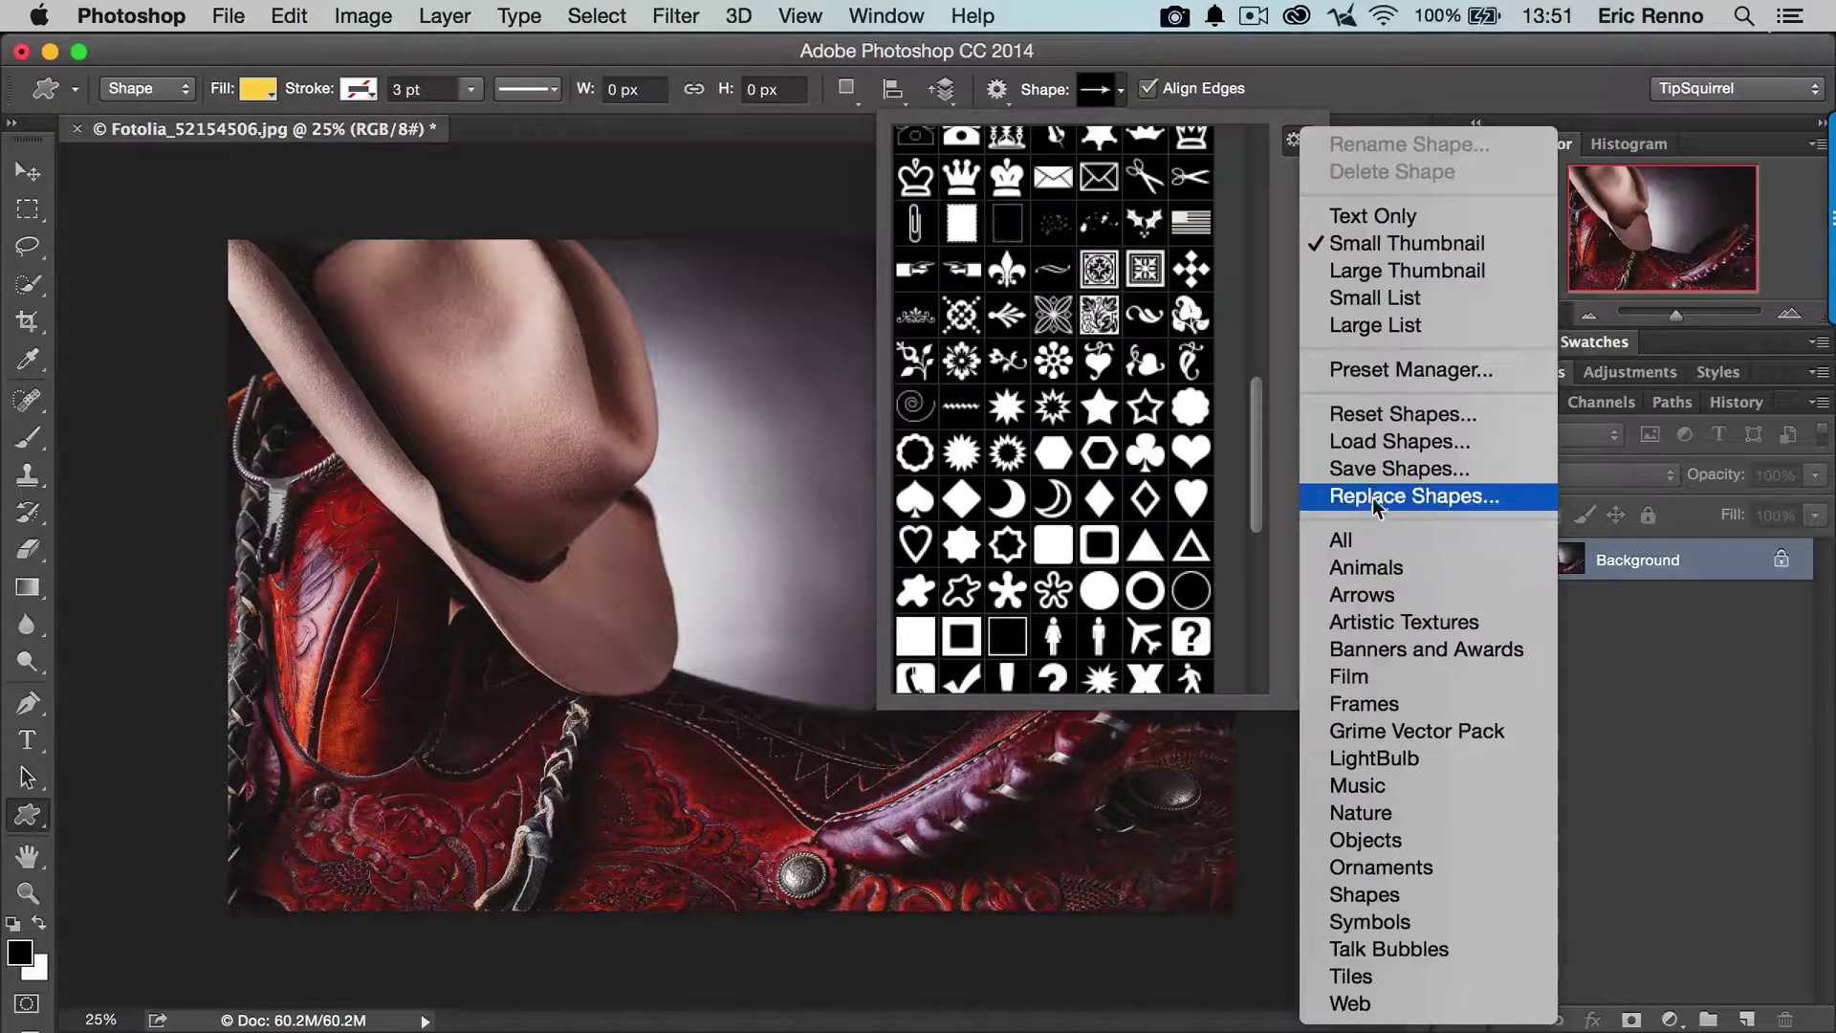
{"action": "left_click", "coordinate": [1281, 421]}
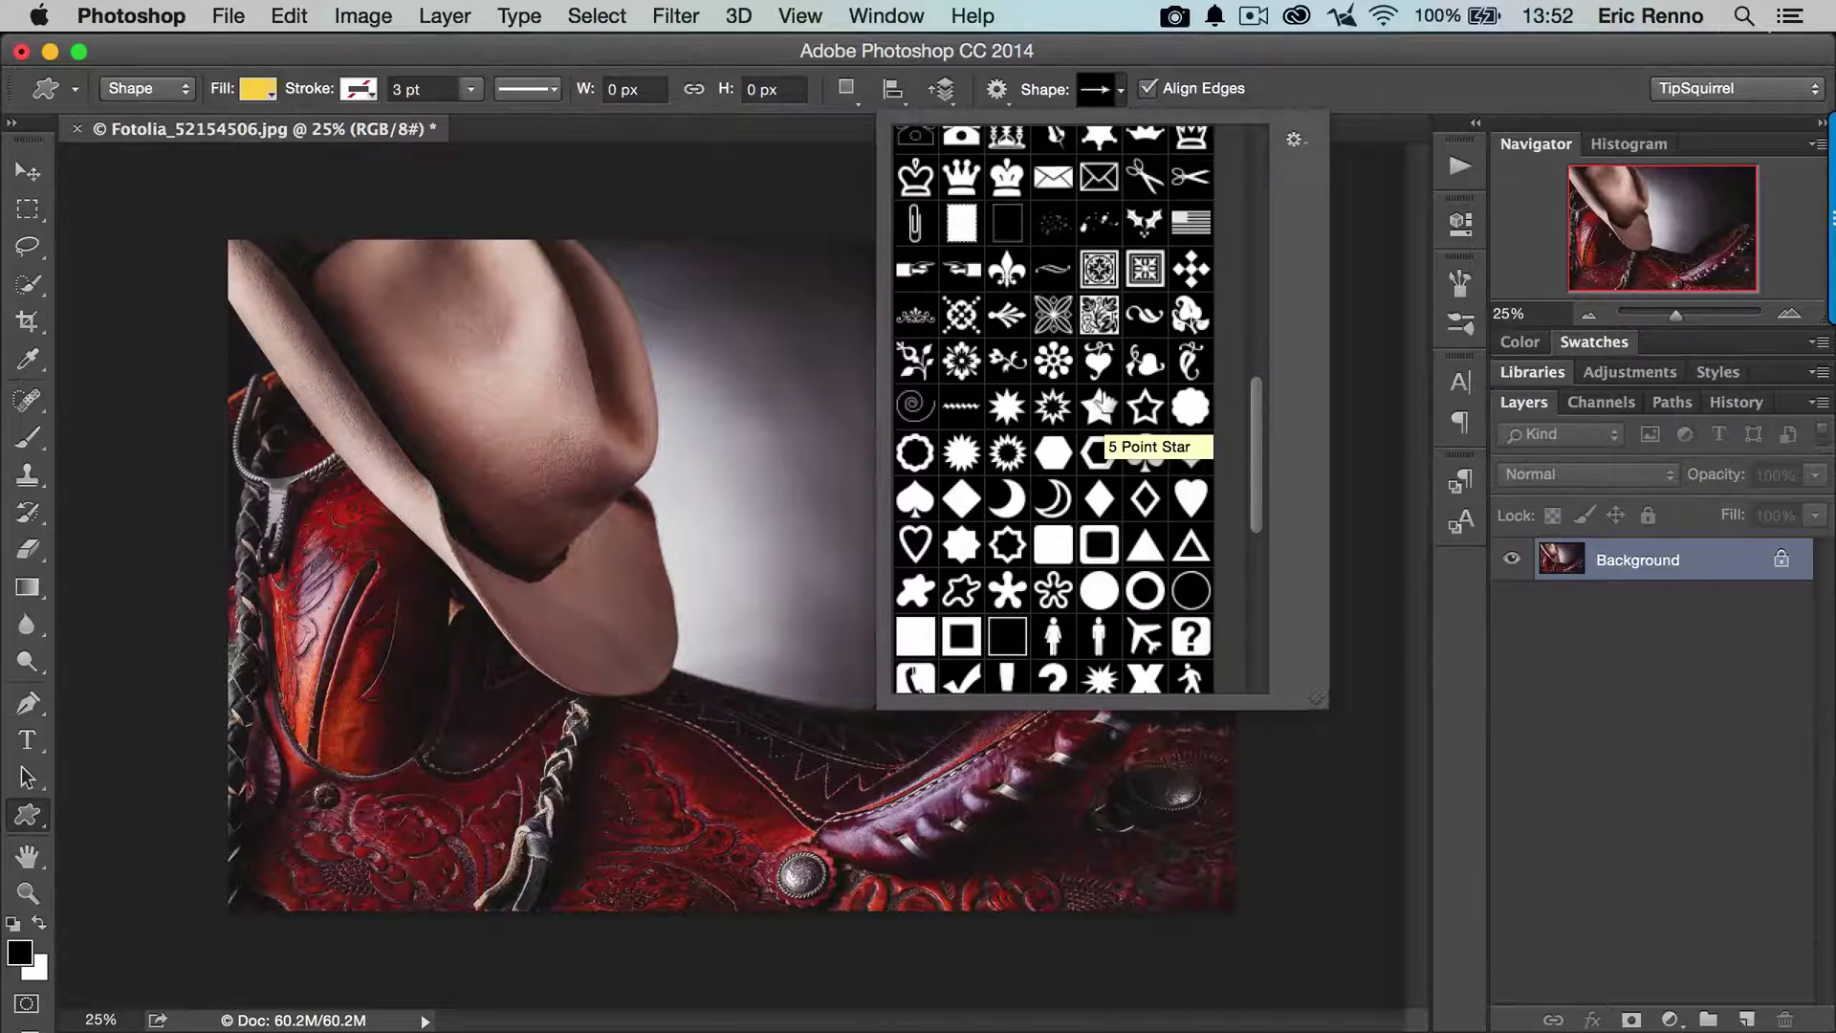
{"action": "left_click", "coordinate": [1314, 88]}
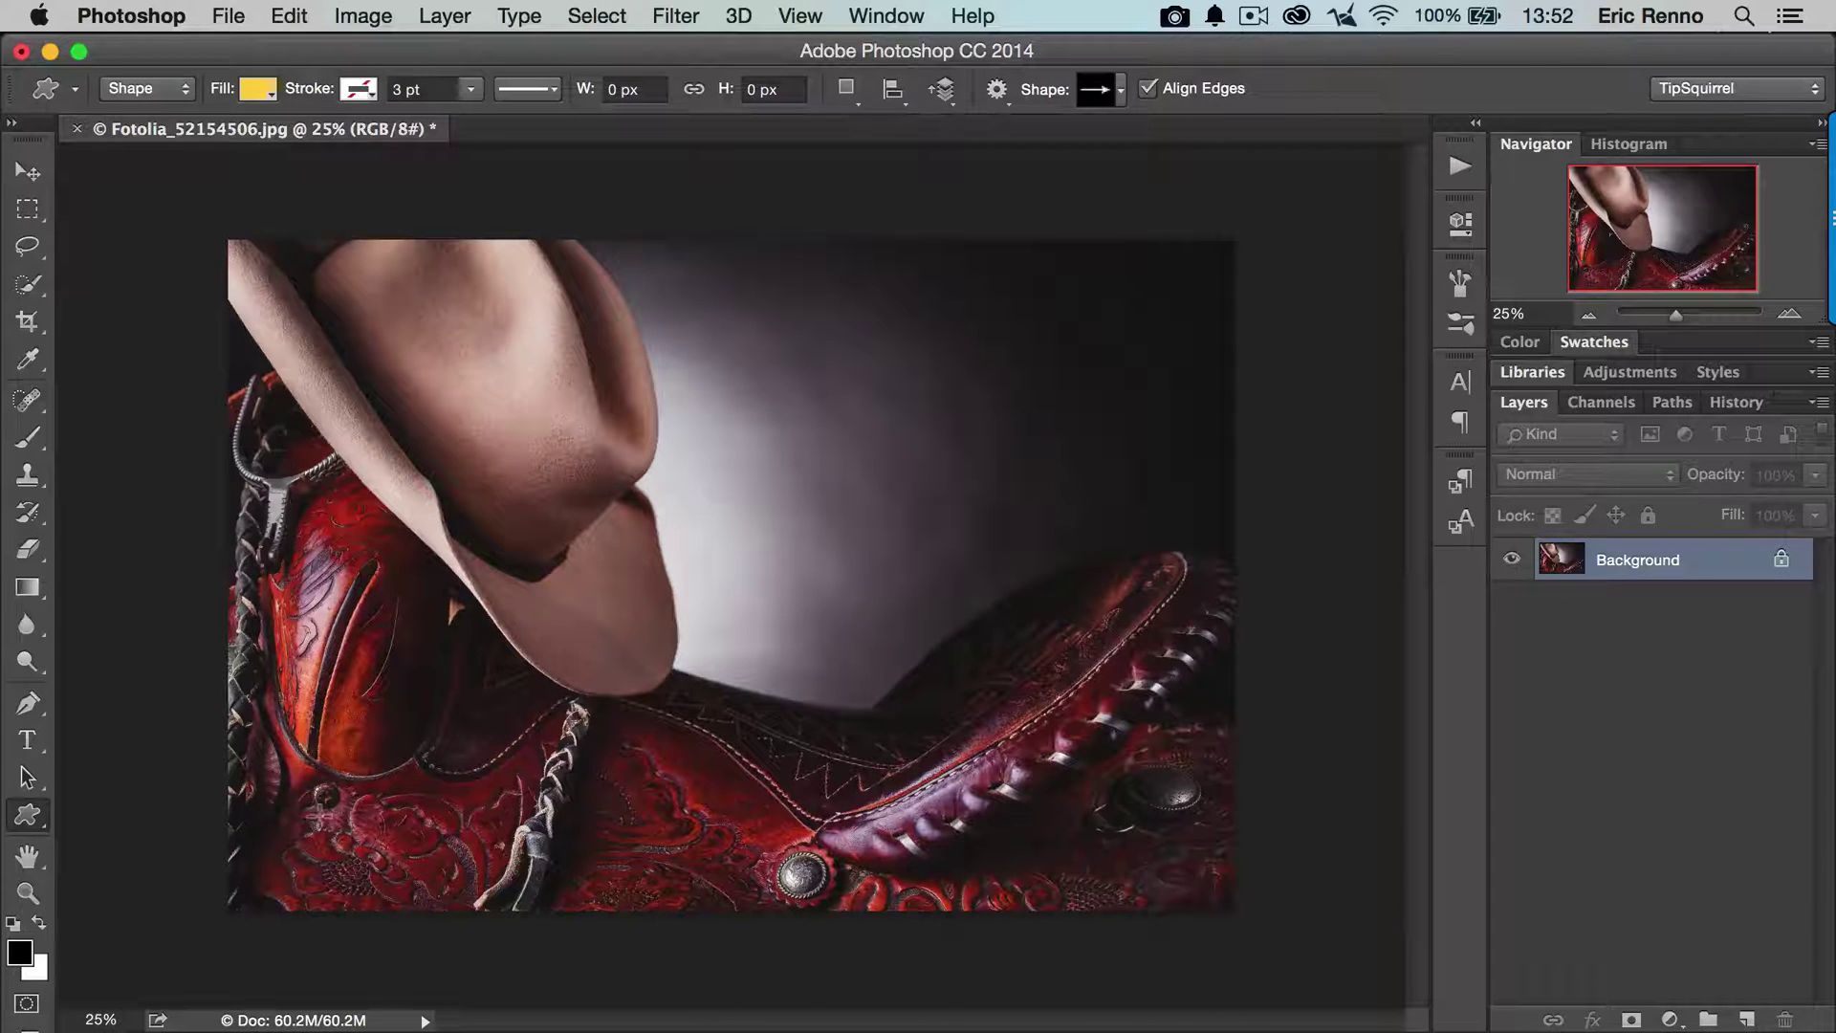
Step: Choose the Polygon Tool with 5 sides, draw a test pentagon, then undo it
{"action": "left_click", "coordinate": [34, 818]}
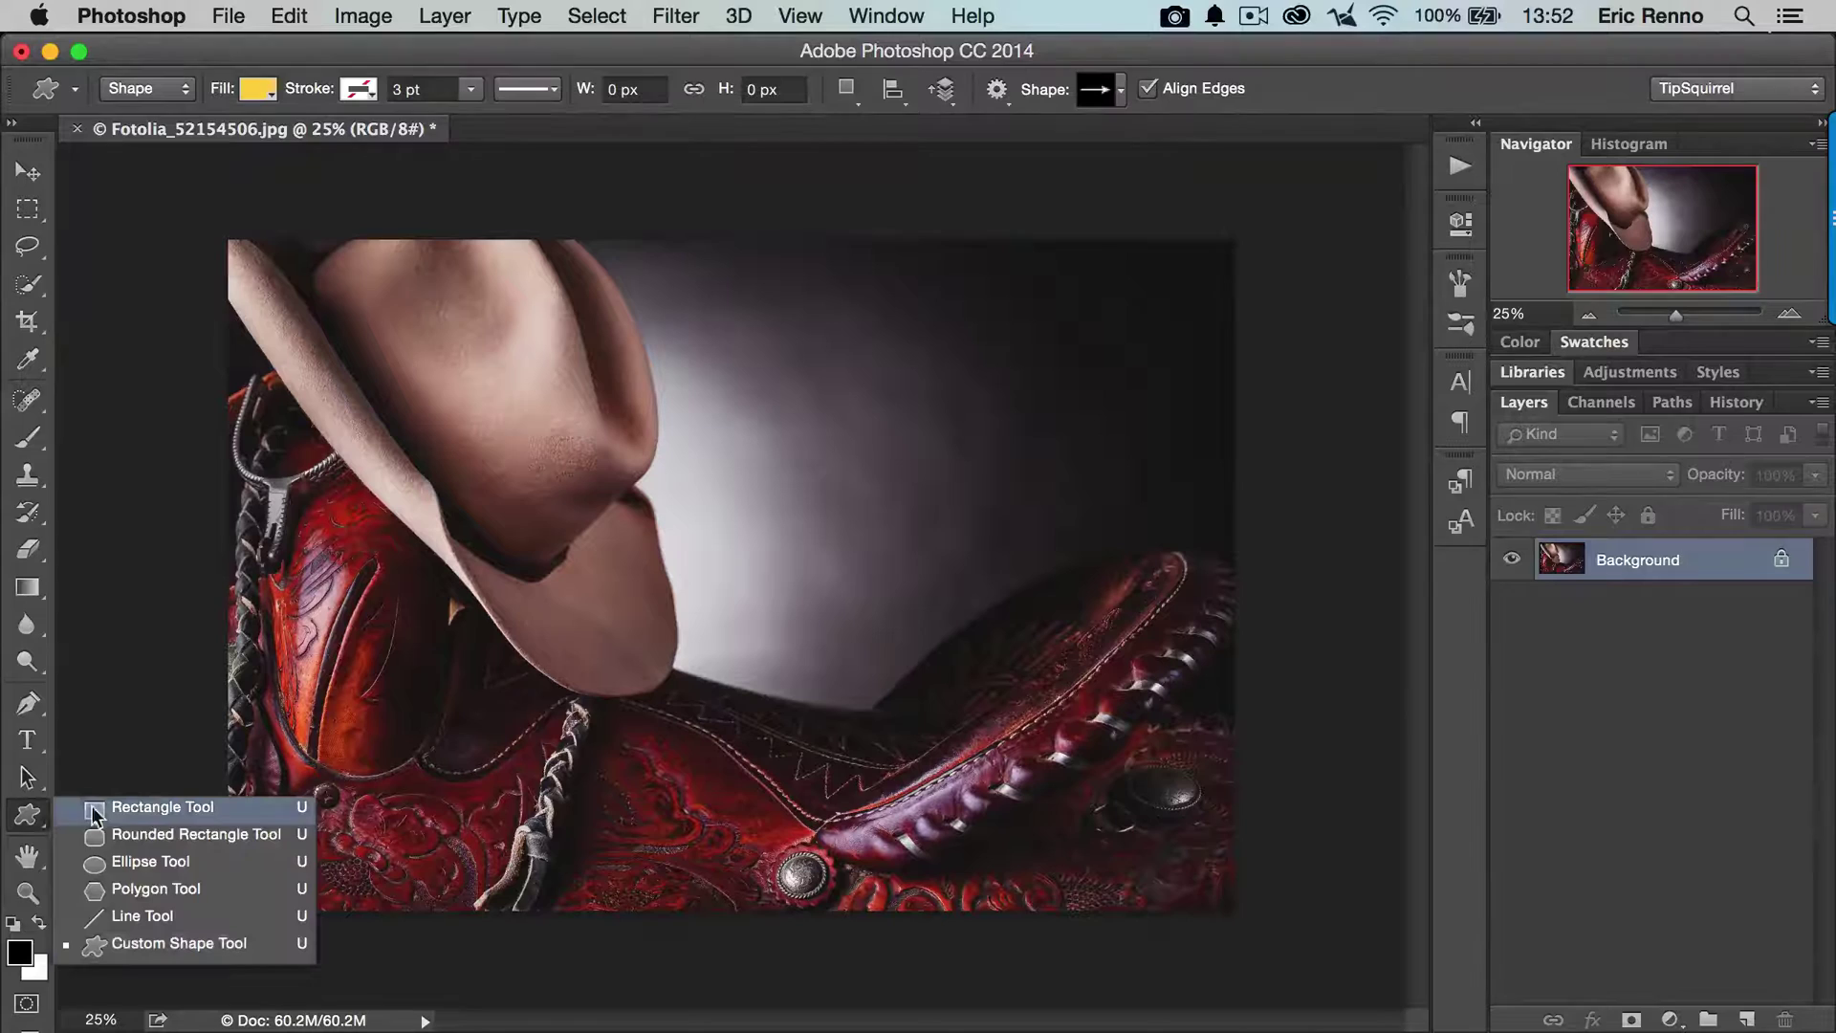
{"action": "left_click", "coordinate": [155, 889]}
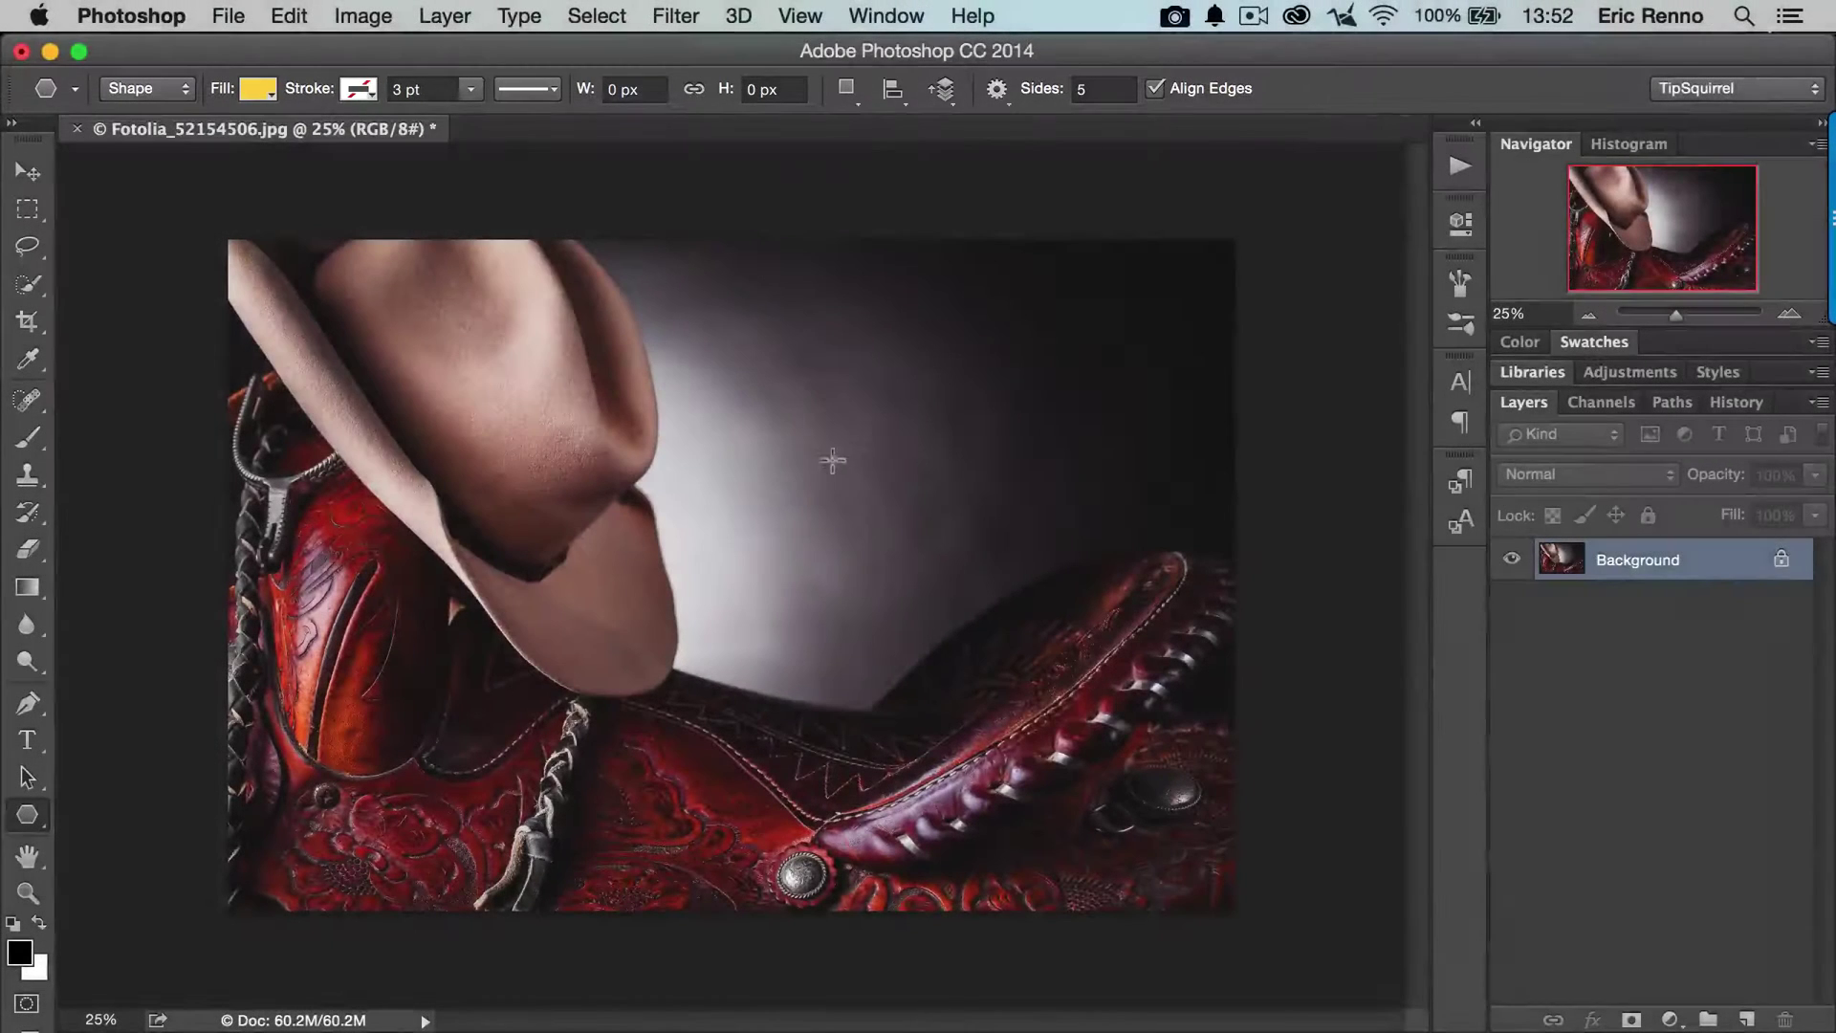
{"action": "left_click_drag", "start_coordinate": [793, 418], "coordinate": [858, 502]}
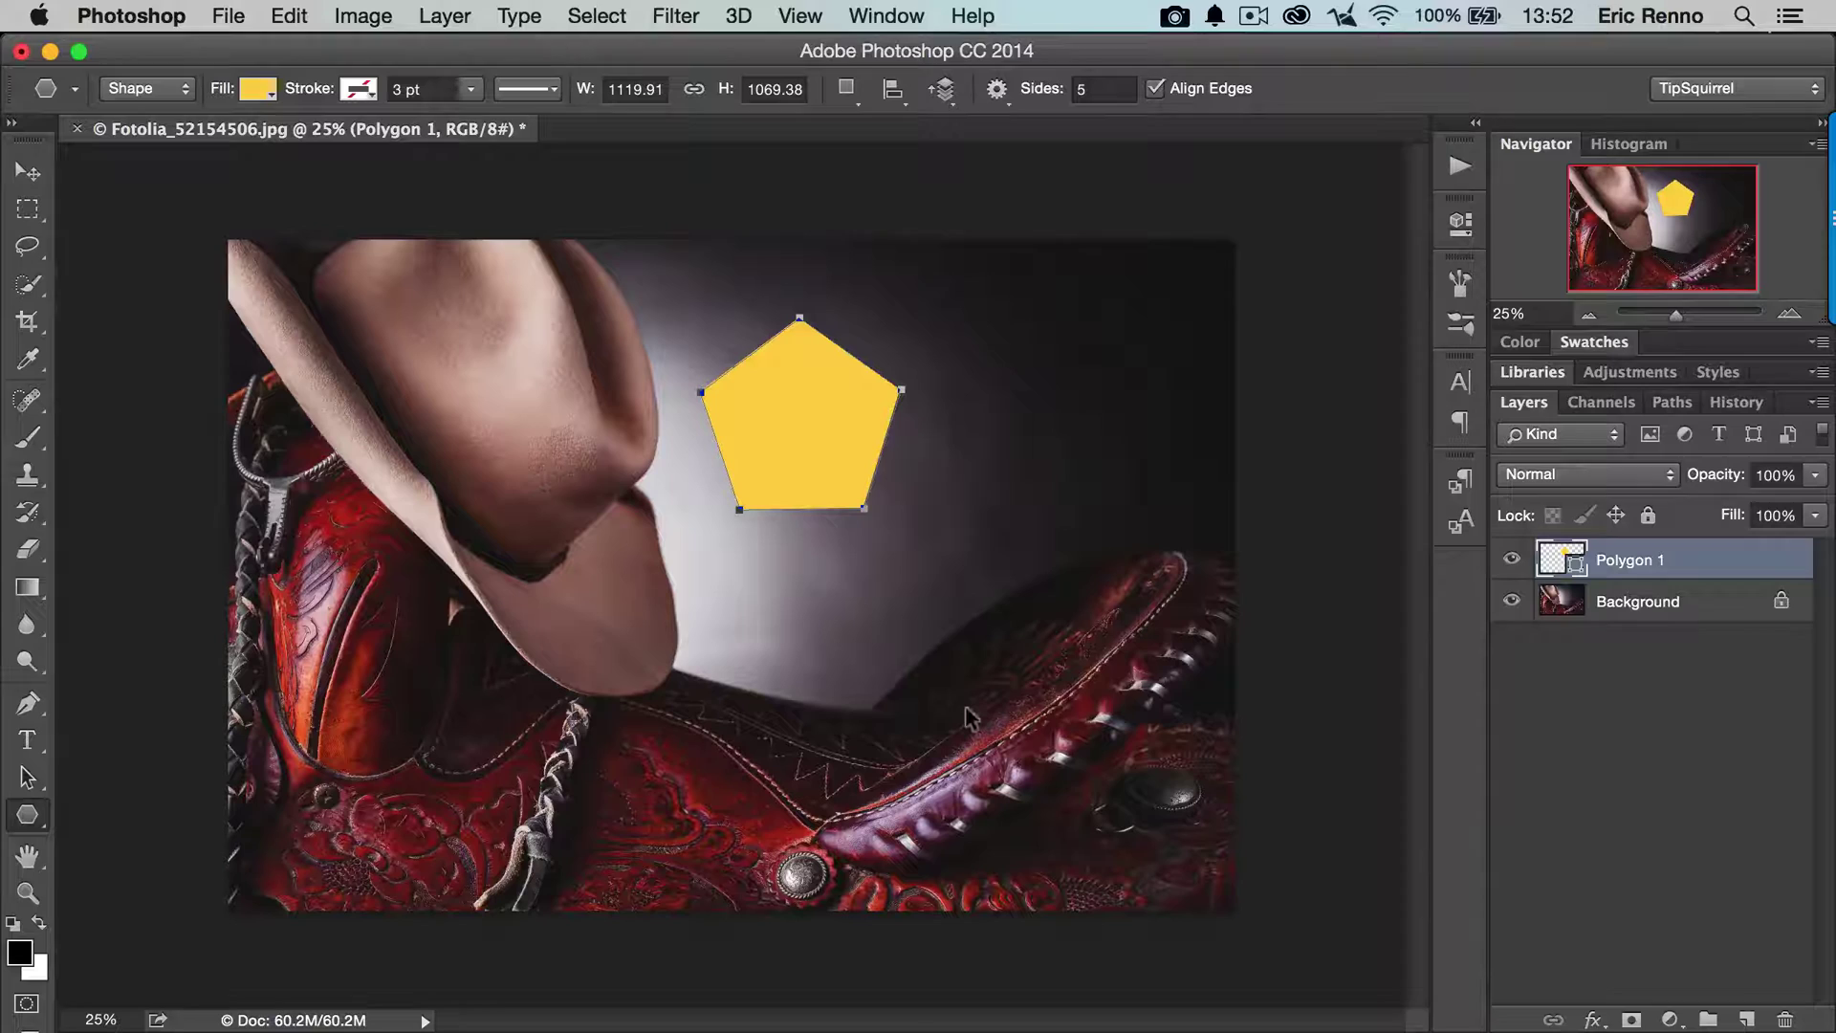
{"action": "key", "text": "super+z"}
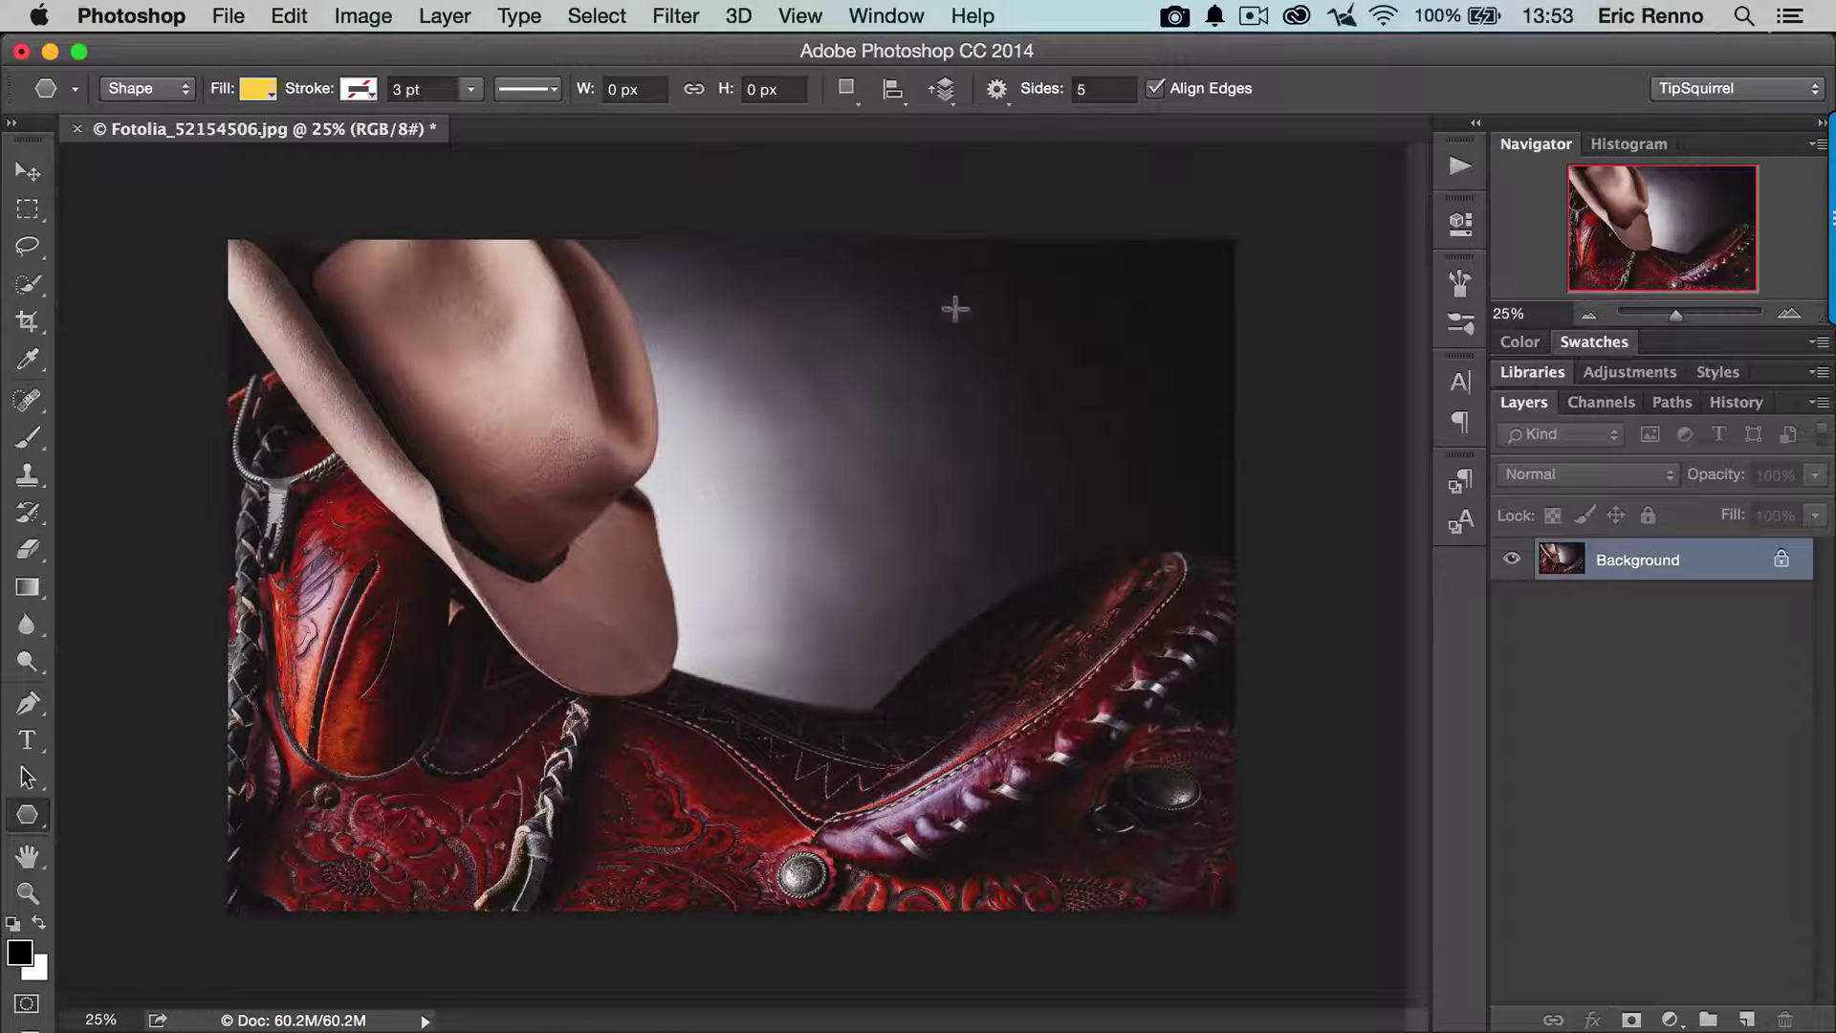
Step: Turn on the Star option with sides indented 45% in the polygon settings
{"action": "left_click", "coordinate": [1006, 94]}
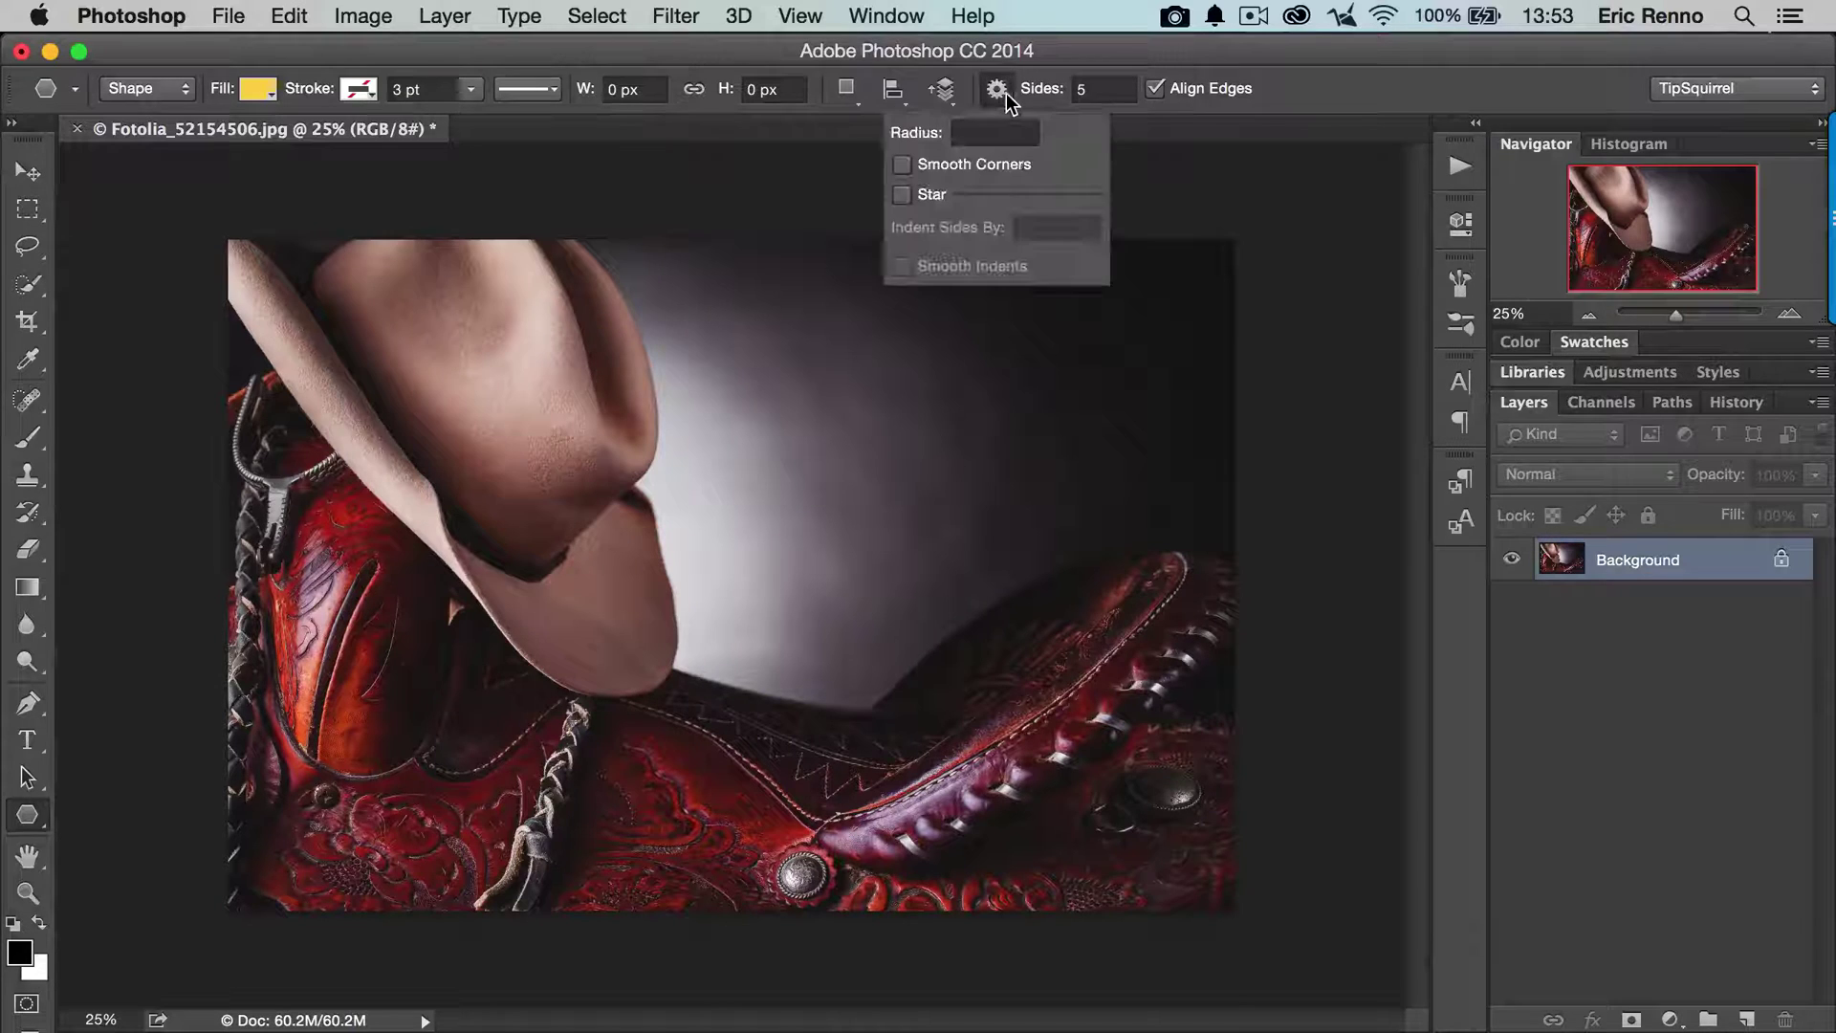
{"action": "left_click", "coordinate": [902, 195]}
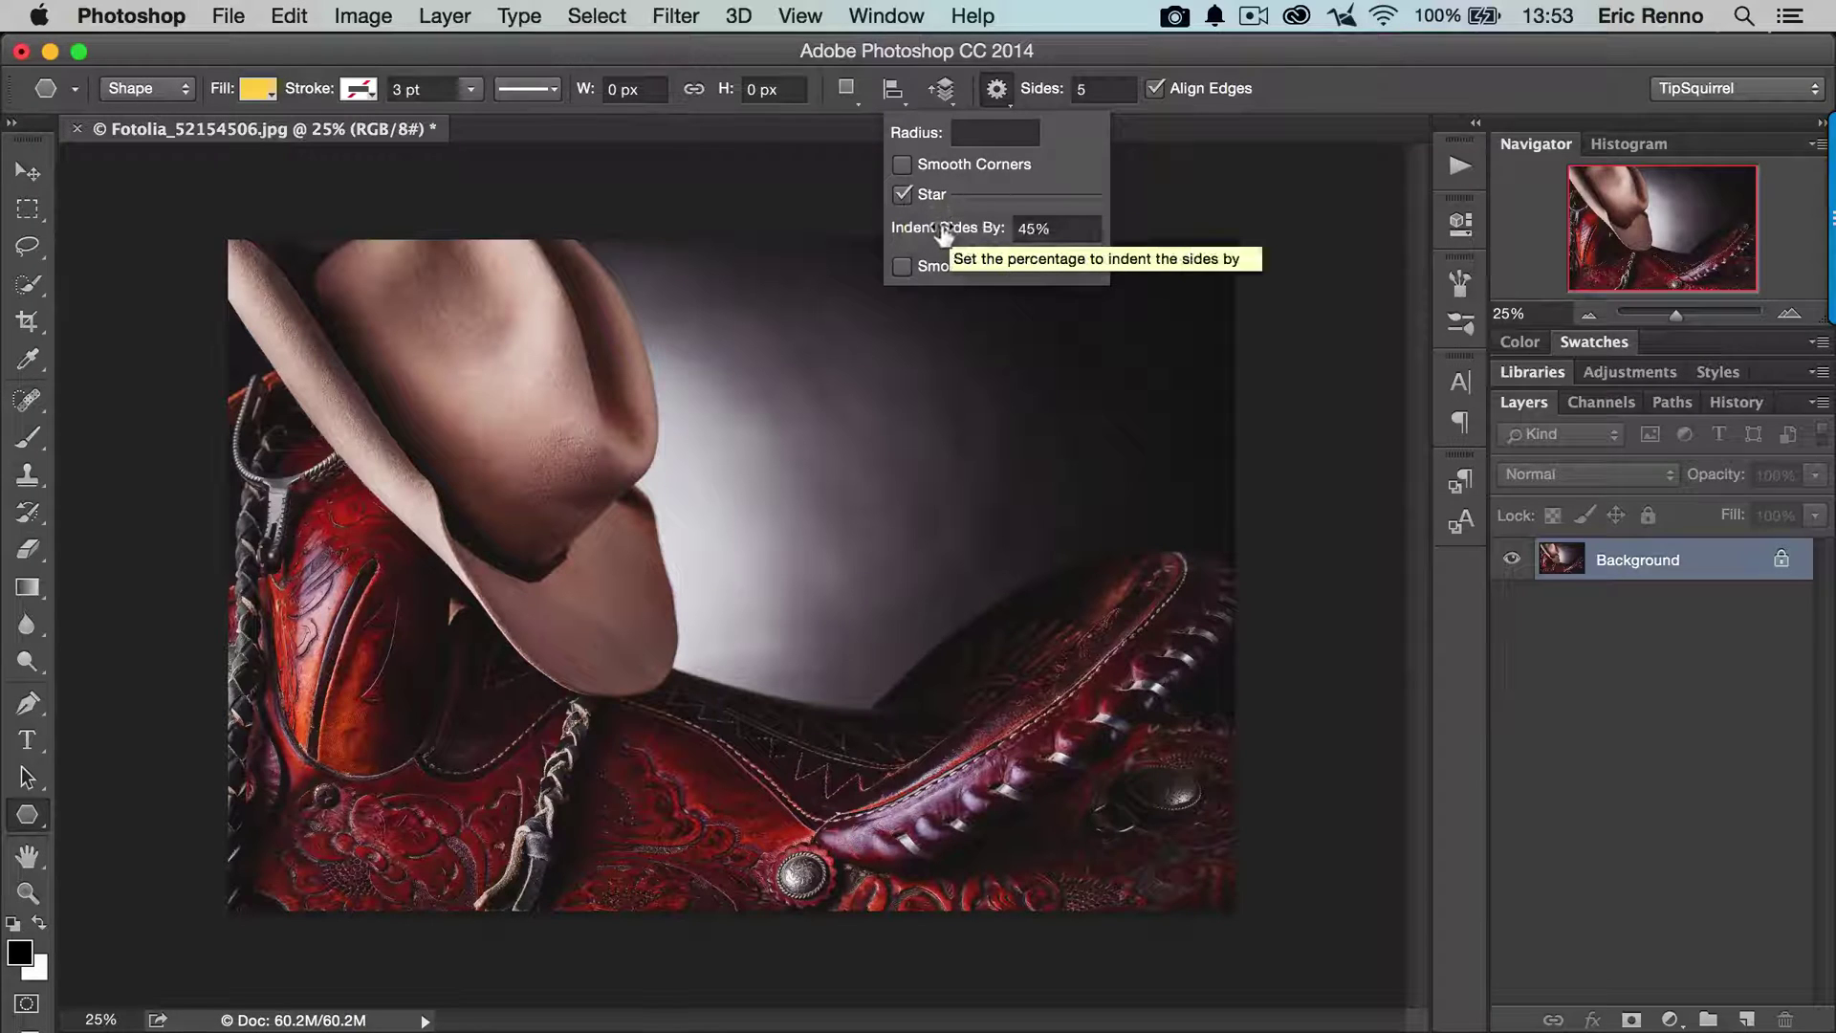
{"action": "left_click", "coordinate": [1306, 83]}
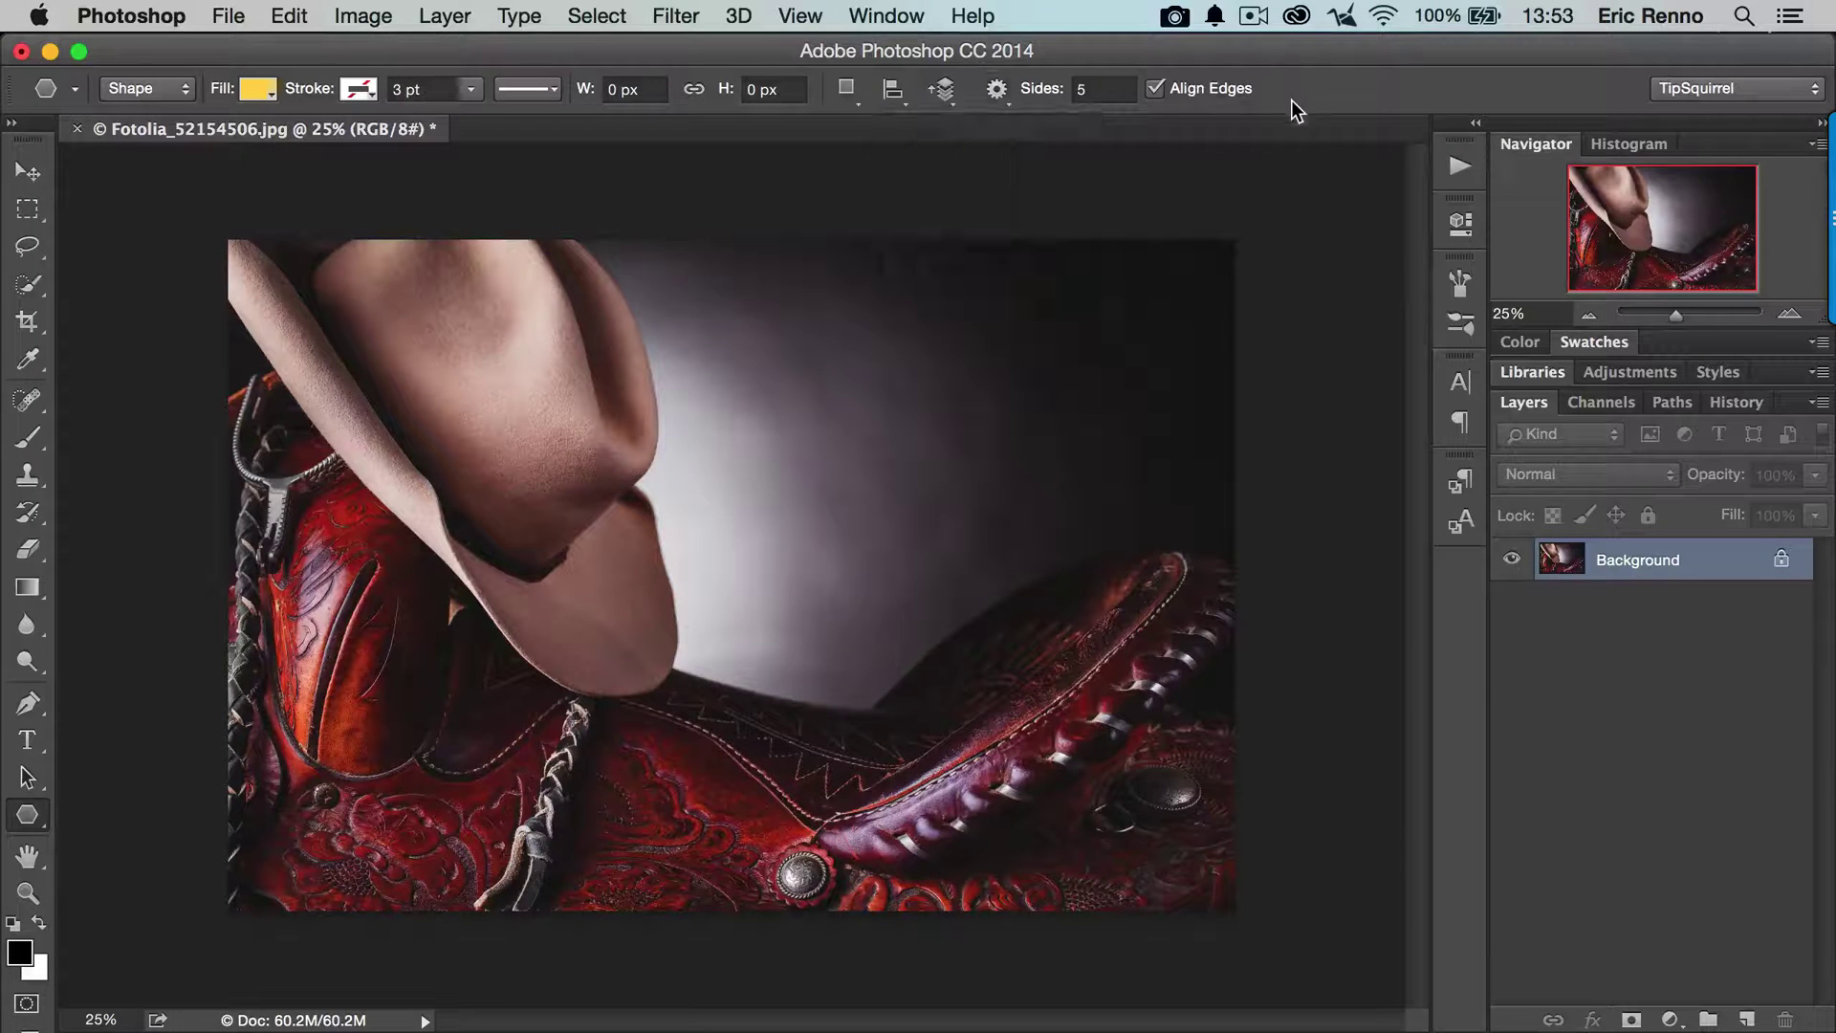
Step: Draw and undo a trial star, then change the star indent to 50%
{"action": "left_click_drag", "start_coordinate": [844, 497], "coordinate": [914, 595]}
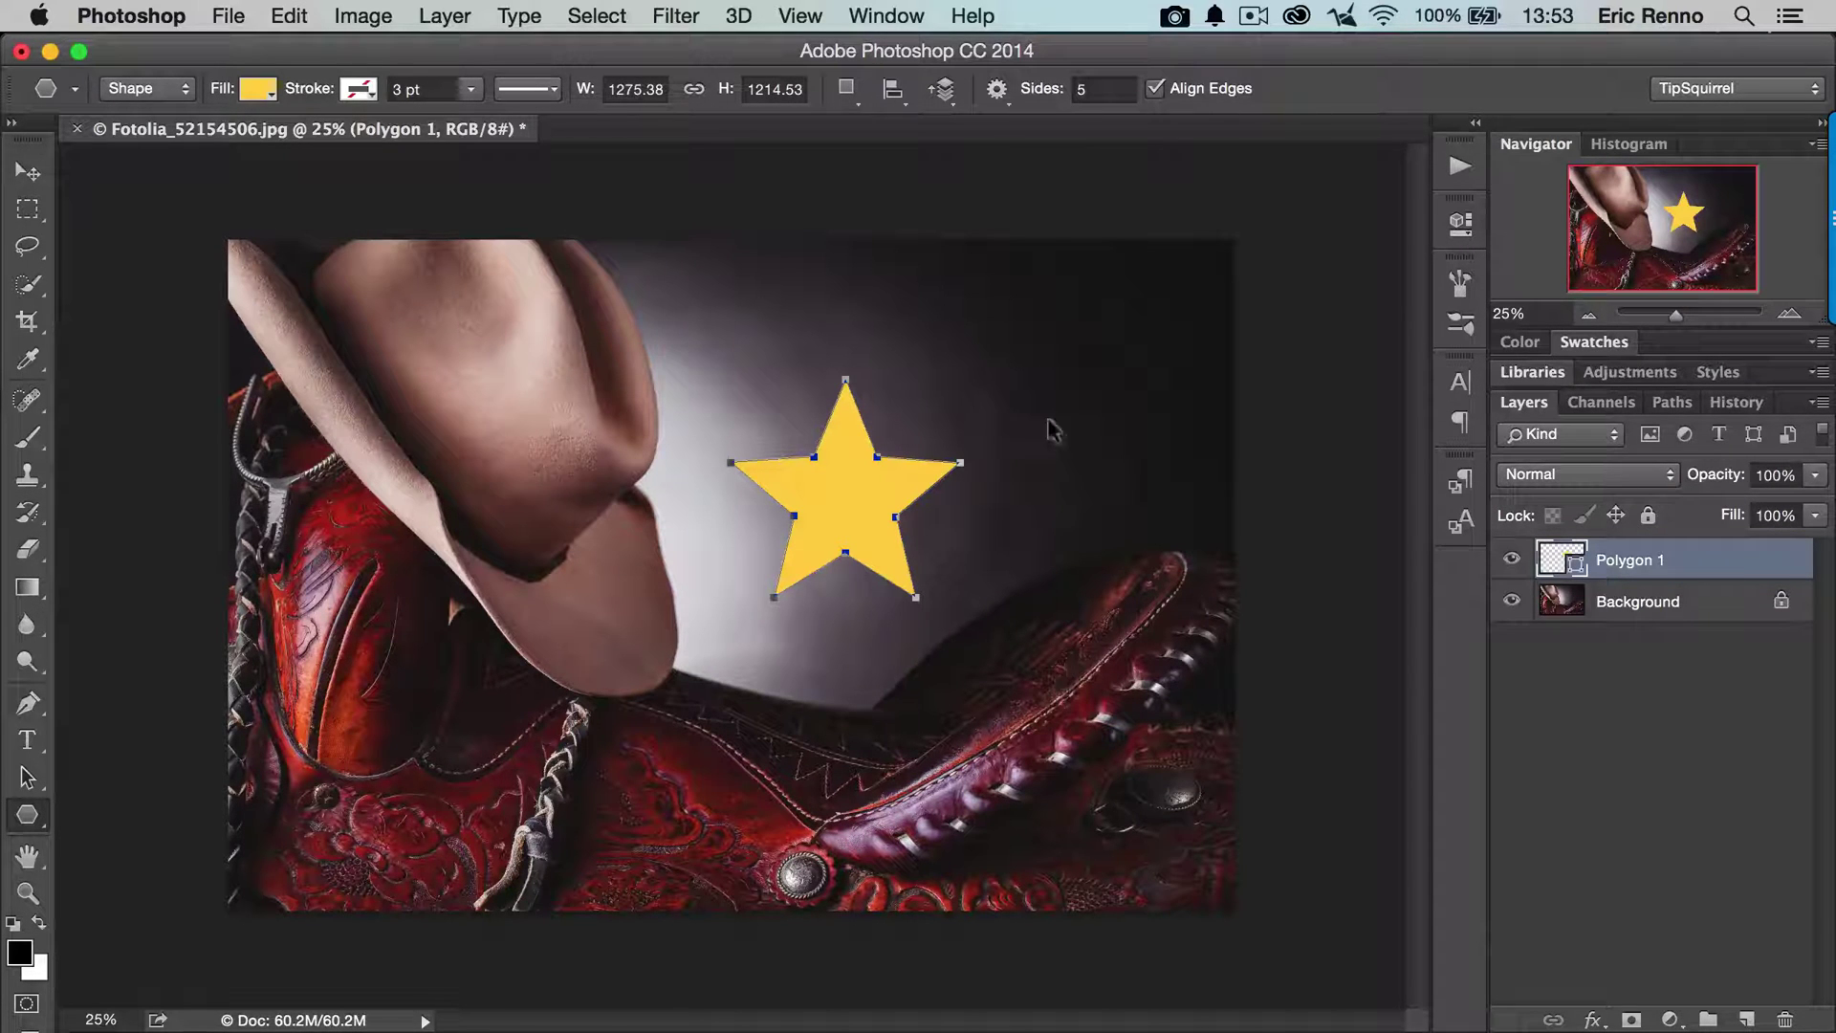
{"action": "key", "text": "super+z"}
{"action": "left_click", "coordinate": [996, 88]}
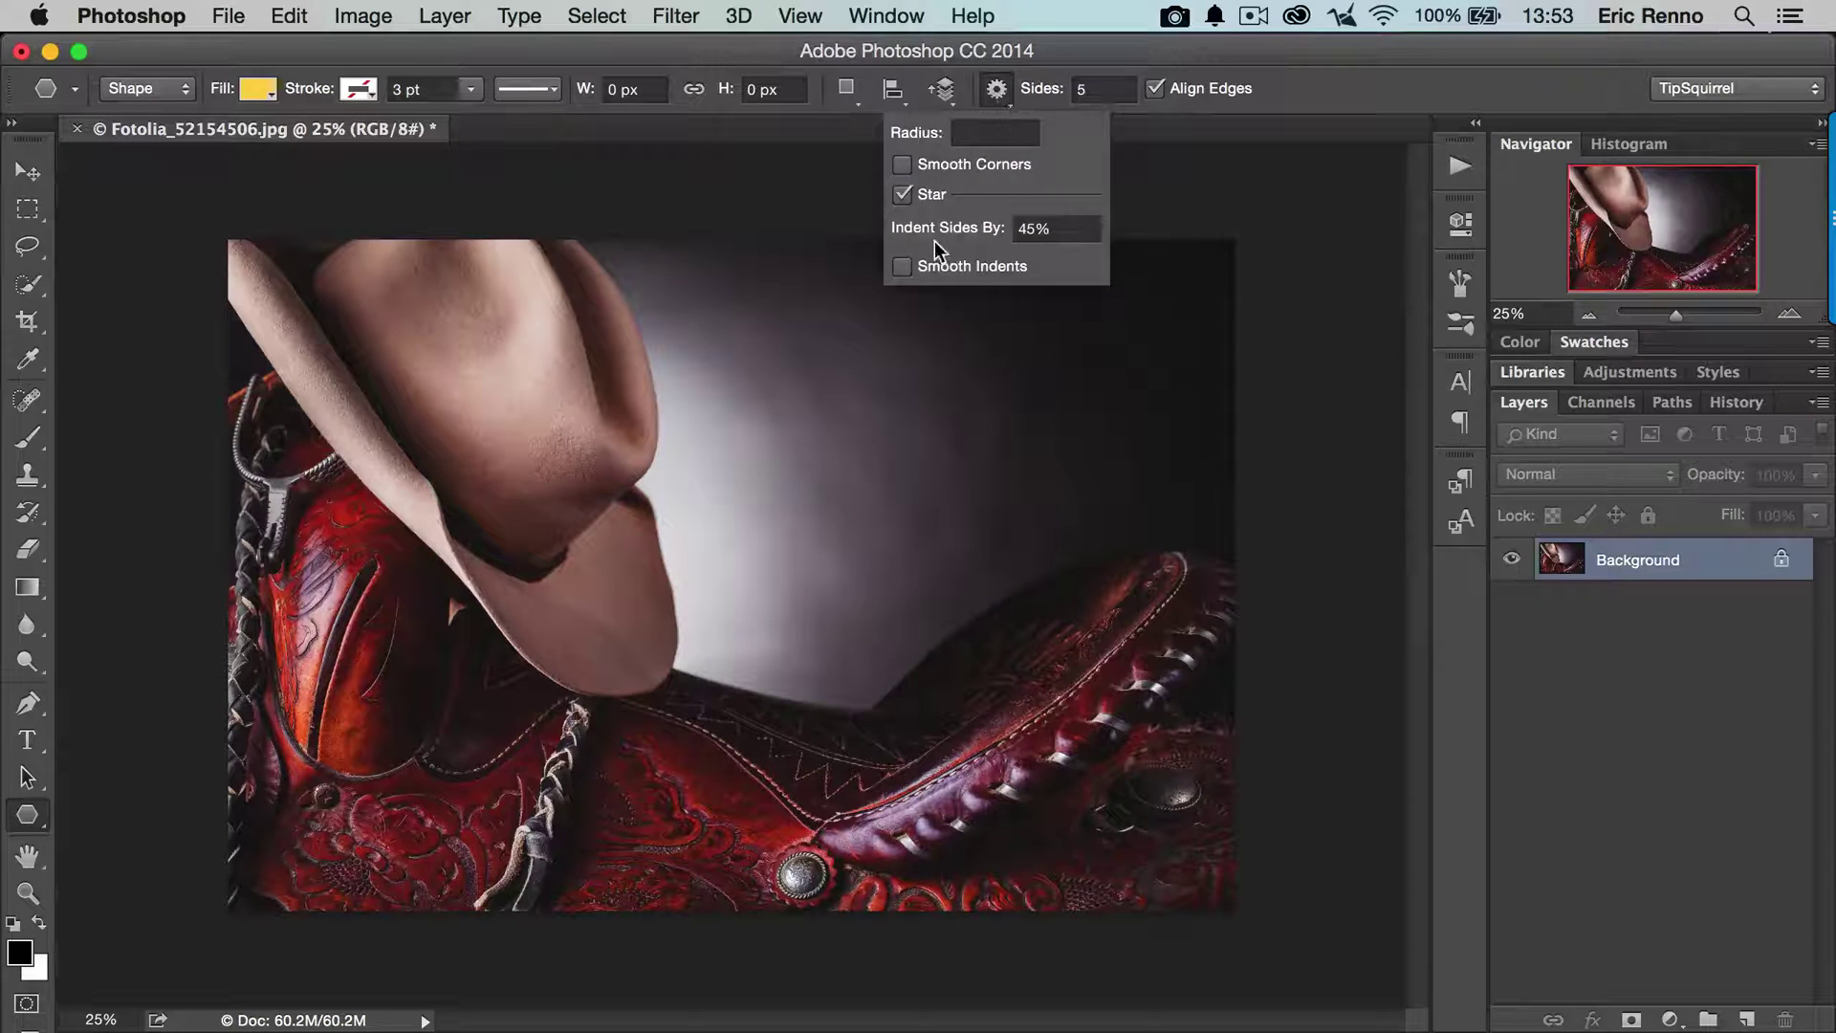
{"action": "left_click", "coordinate": [1051, 227]}
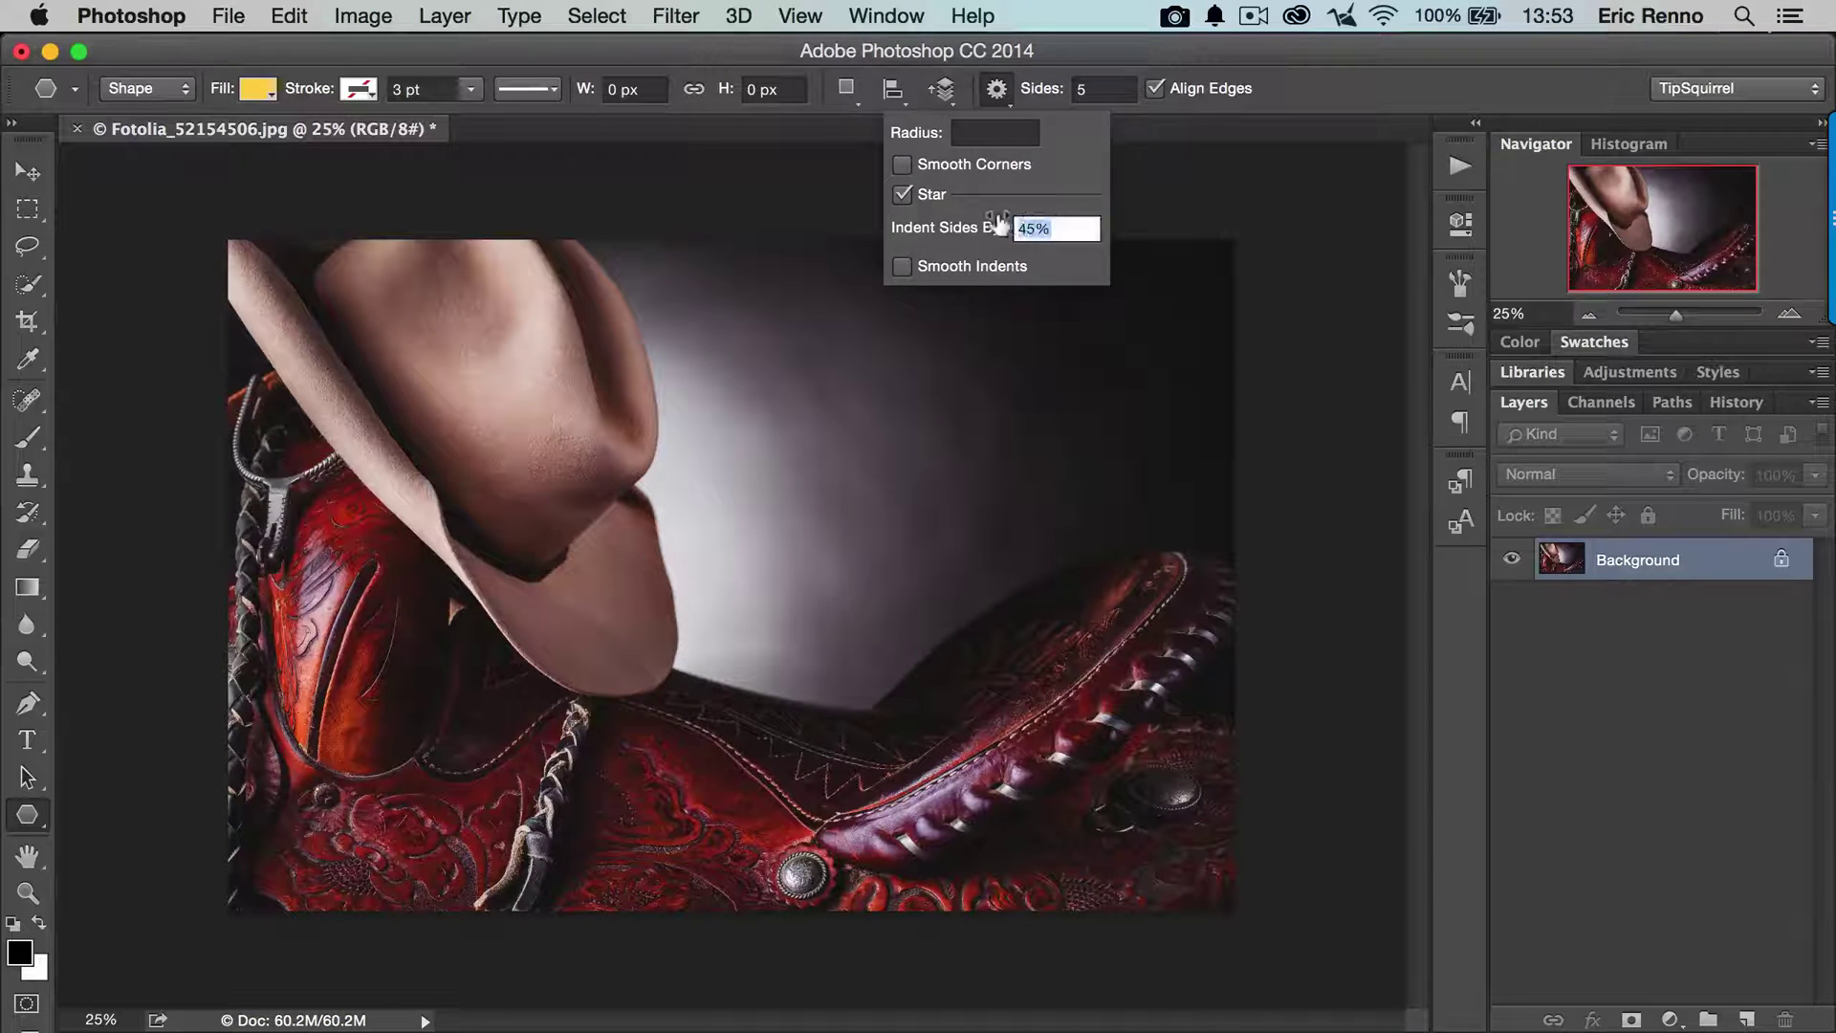
{"action": "type", "text": "50"}
{"action": "left_click", "coordinate": [1336, 89]}
Step: Test the 50% star, reset the indent to 45%, then try and discard a smooth-cornered star
{"action": "left_click_drag", "start_coordinate": [734, 478], "coordinate": [878, 600]}
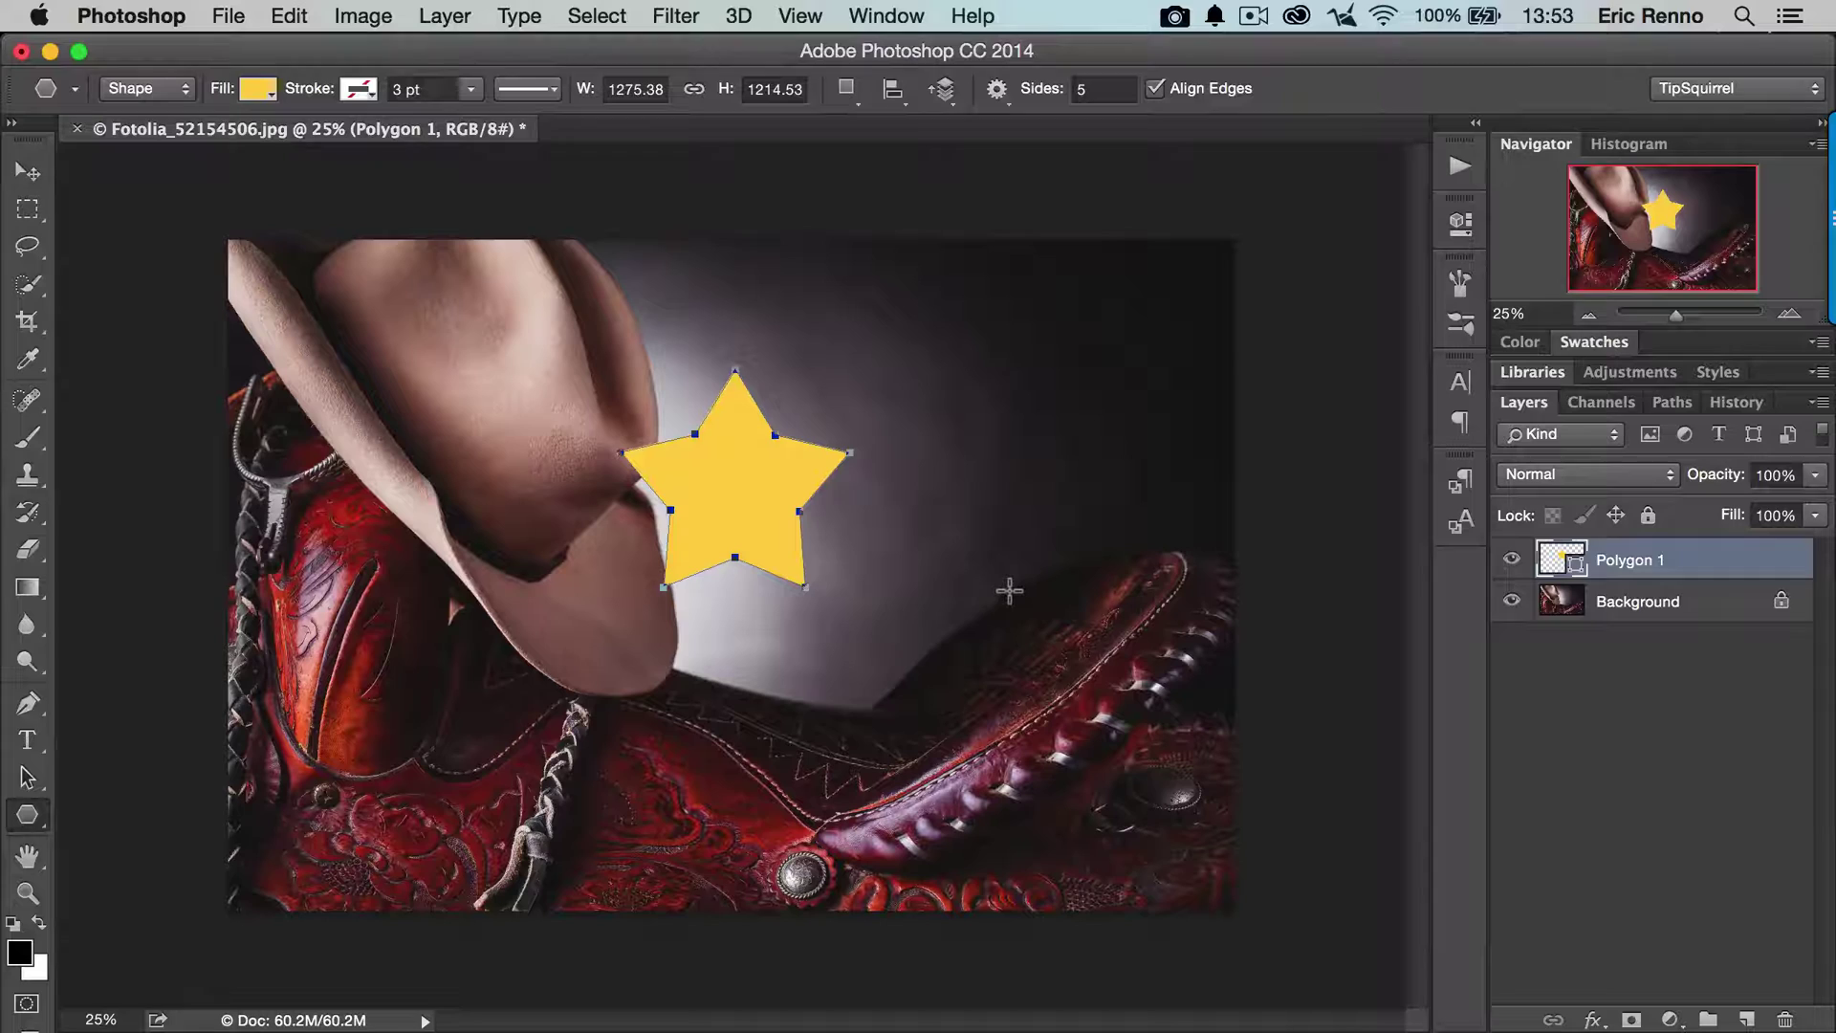
{"action": "key", "text": "super+z"}
{"action": "left_click", "coordinate": [996, 89]}
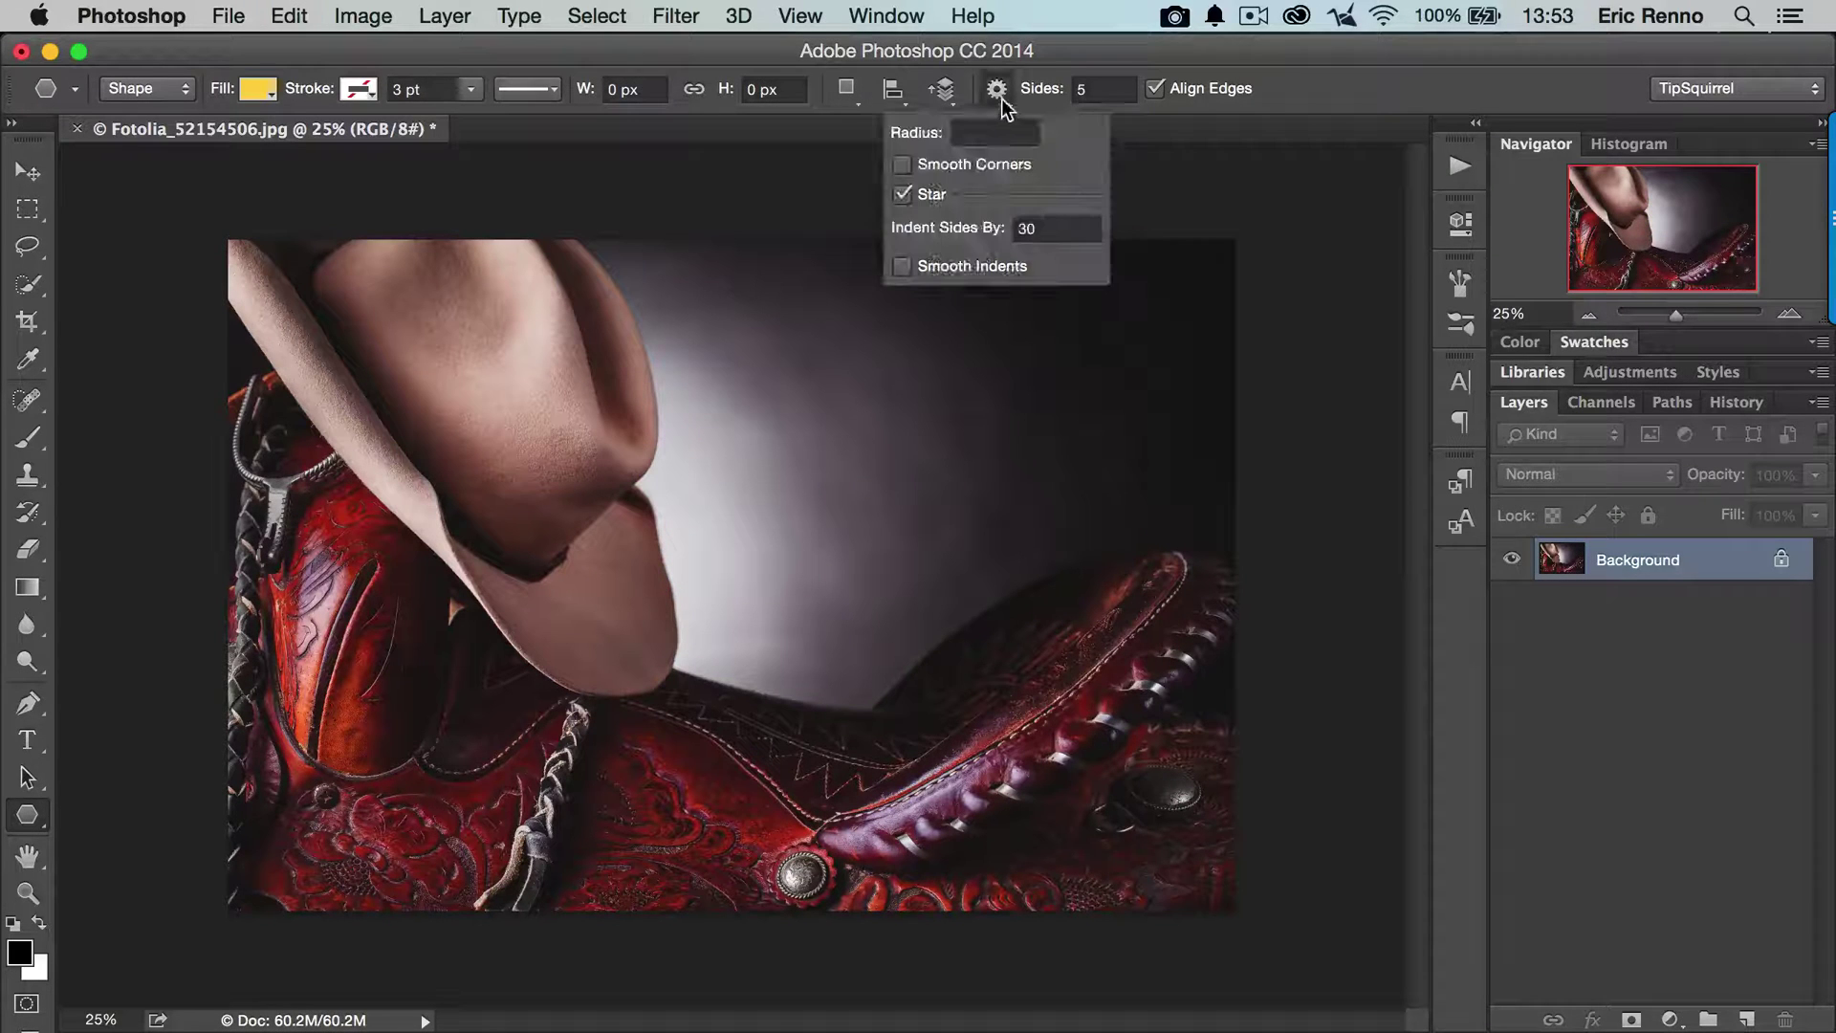
{"action": "left_click", "coordinate": [1059, 228]}
{"action": "type", "text": "45"}
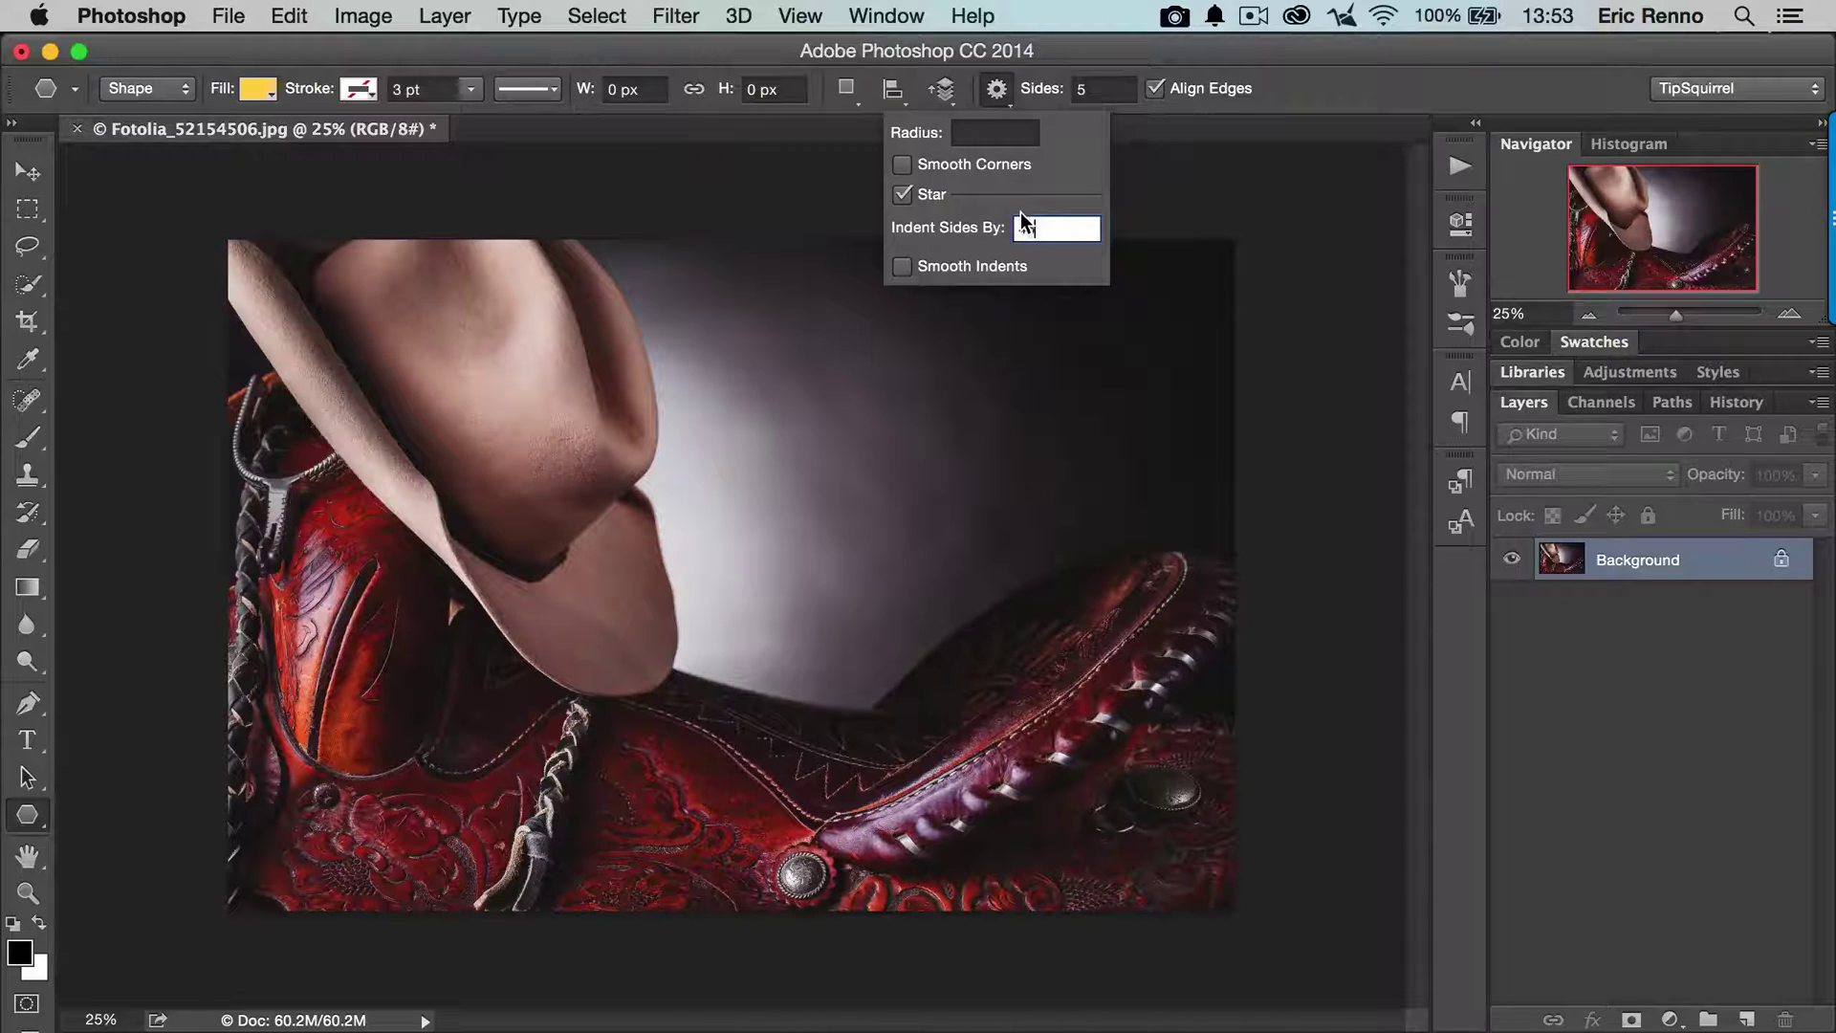
{"action": "left_click", "coordinate": [902, 164]}
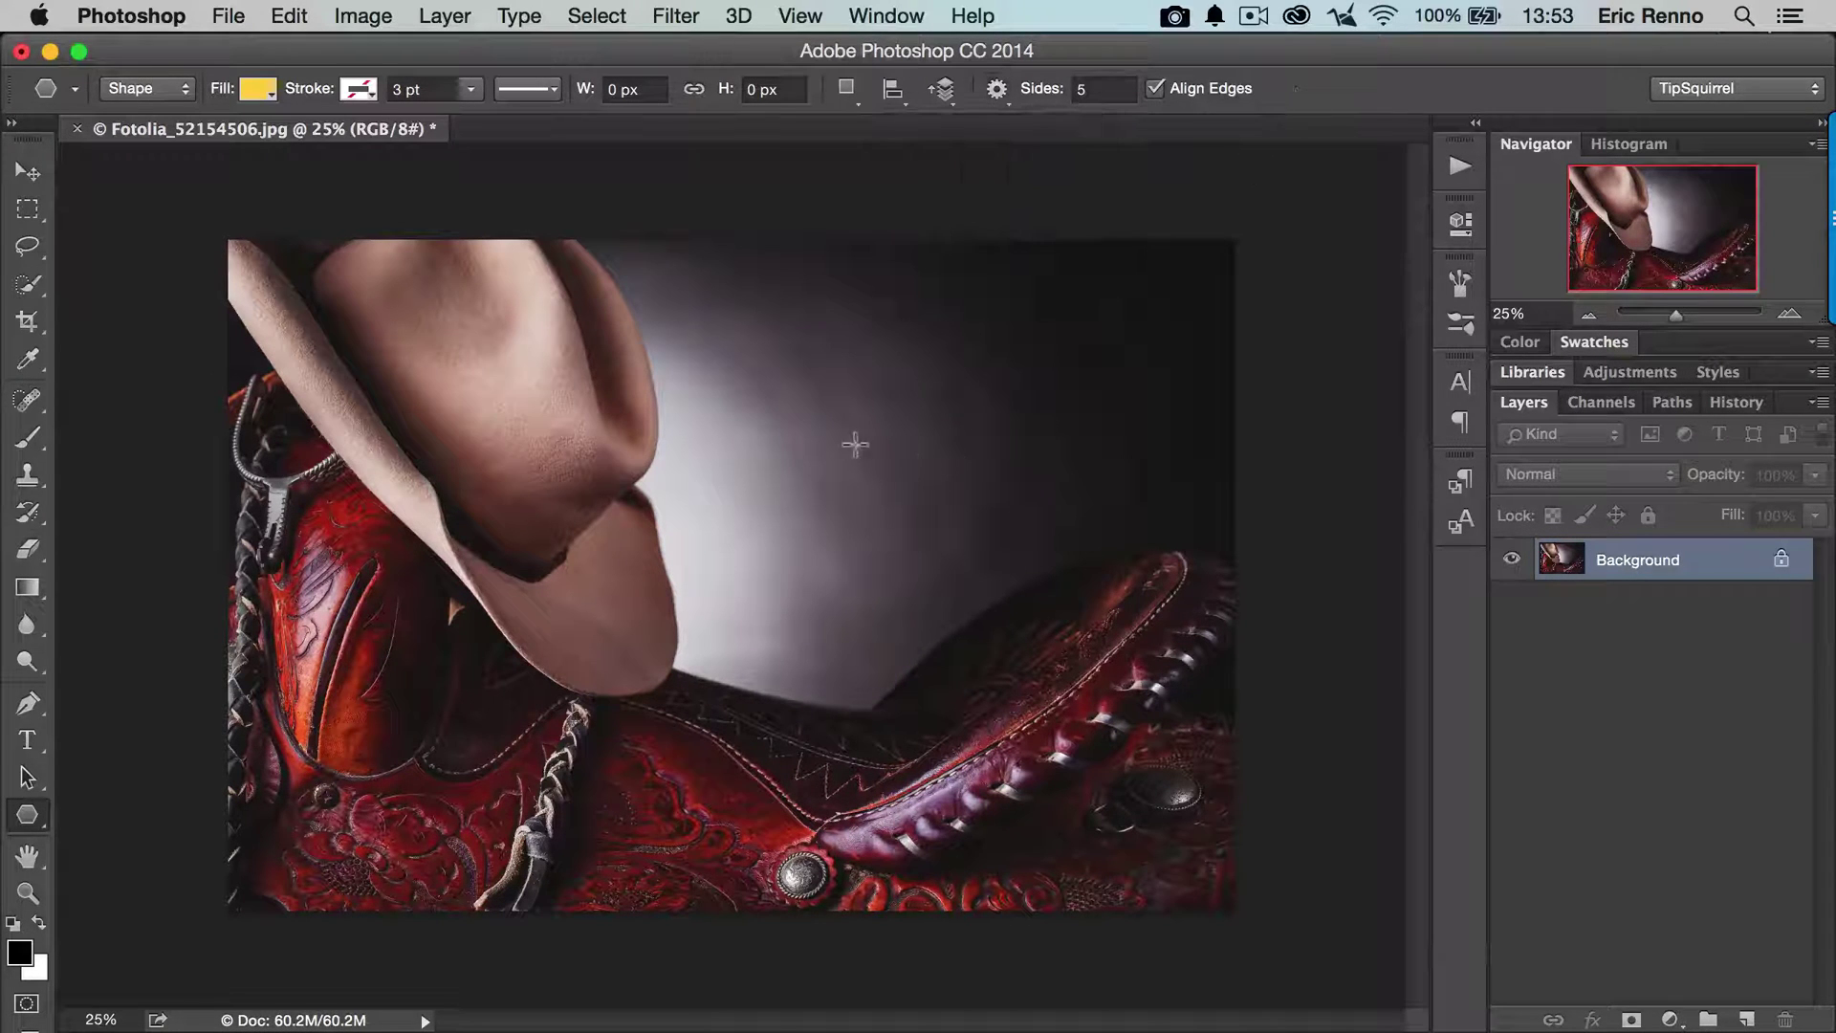
{"action": "mouse_move", "coordinate": [855, 444]}
{"action": "left_mouse_down"}
{"action": "mouse_move", "coordinate": [934, 554]}
{"action": "mouse_move", "coordinate": [1016, 526]}
{"action": "left_mouse_up"}
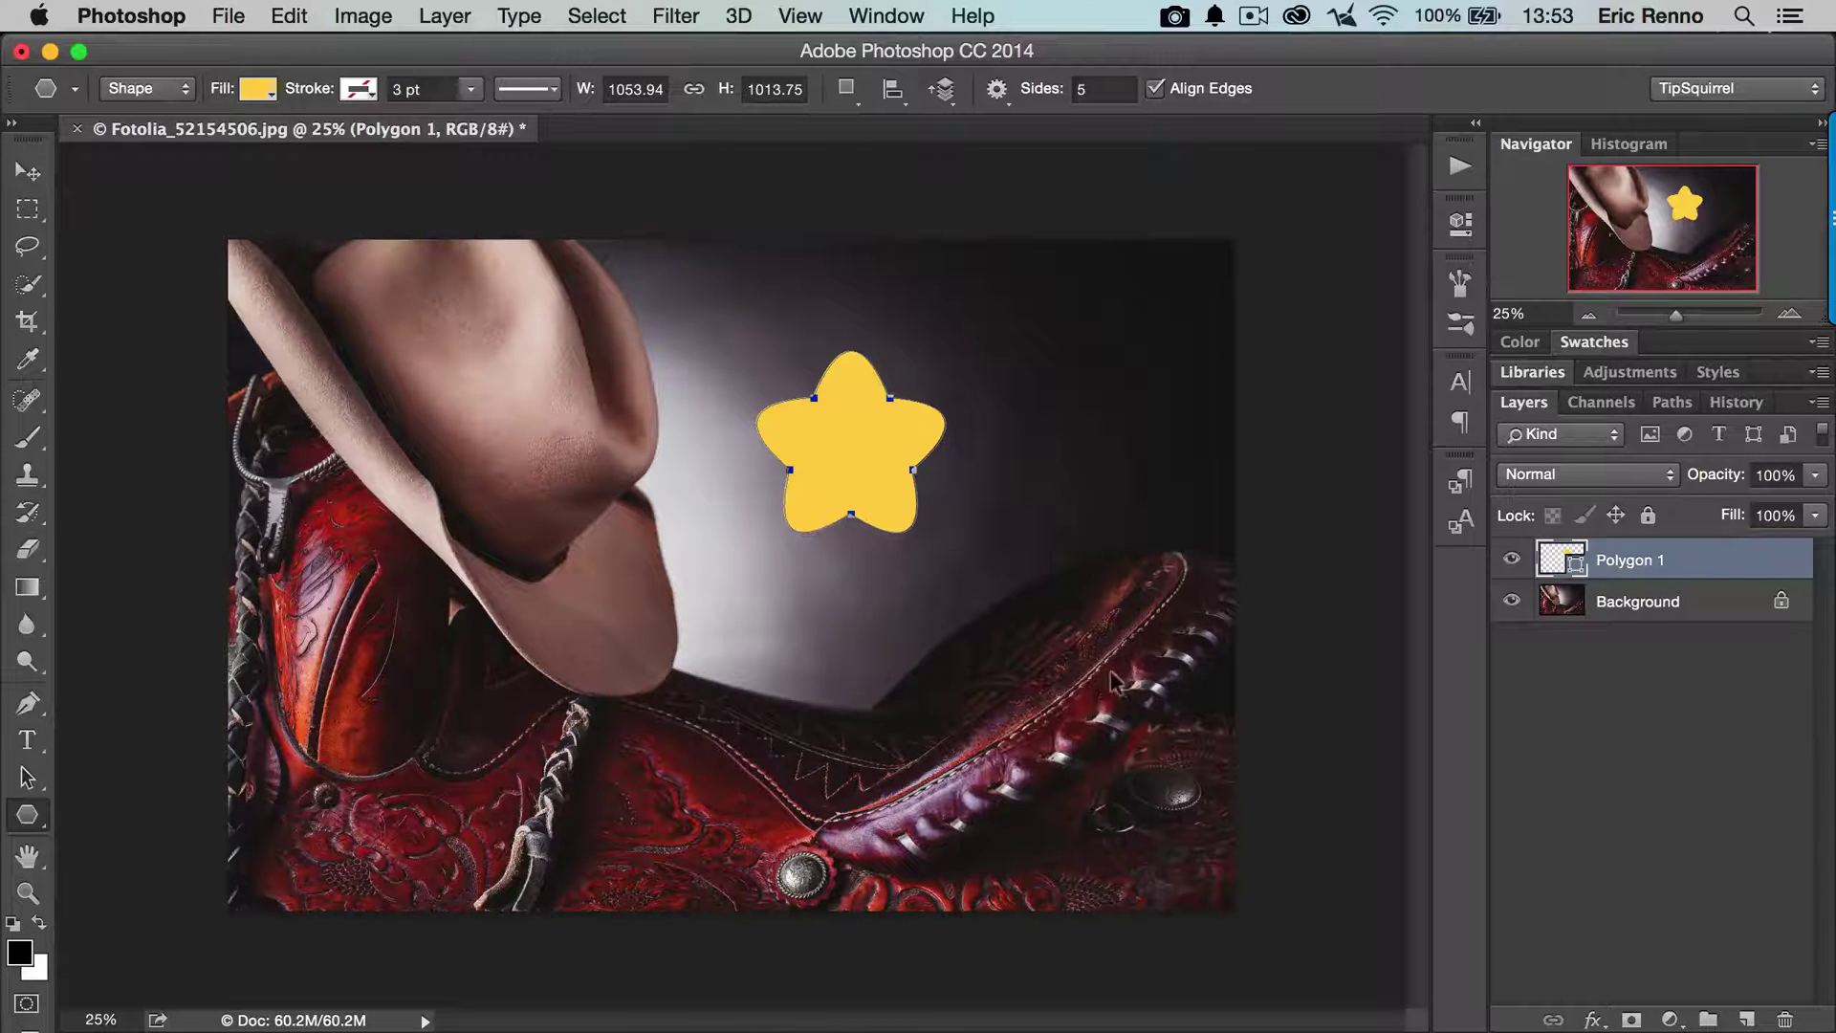
{"action": "key", "text": "ctrl+z"}
Step: Turn off Smooth Corners, test and undo a Smooth Indents star, and reopen the star options
{"action": "left_click", "coordinate": [996, 89]}
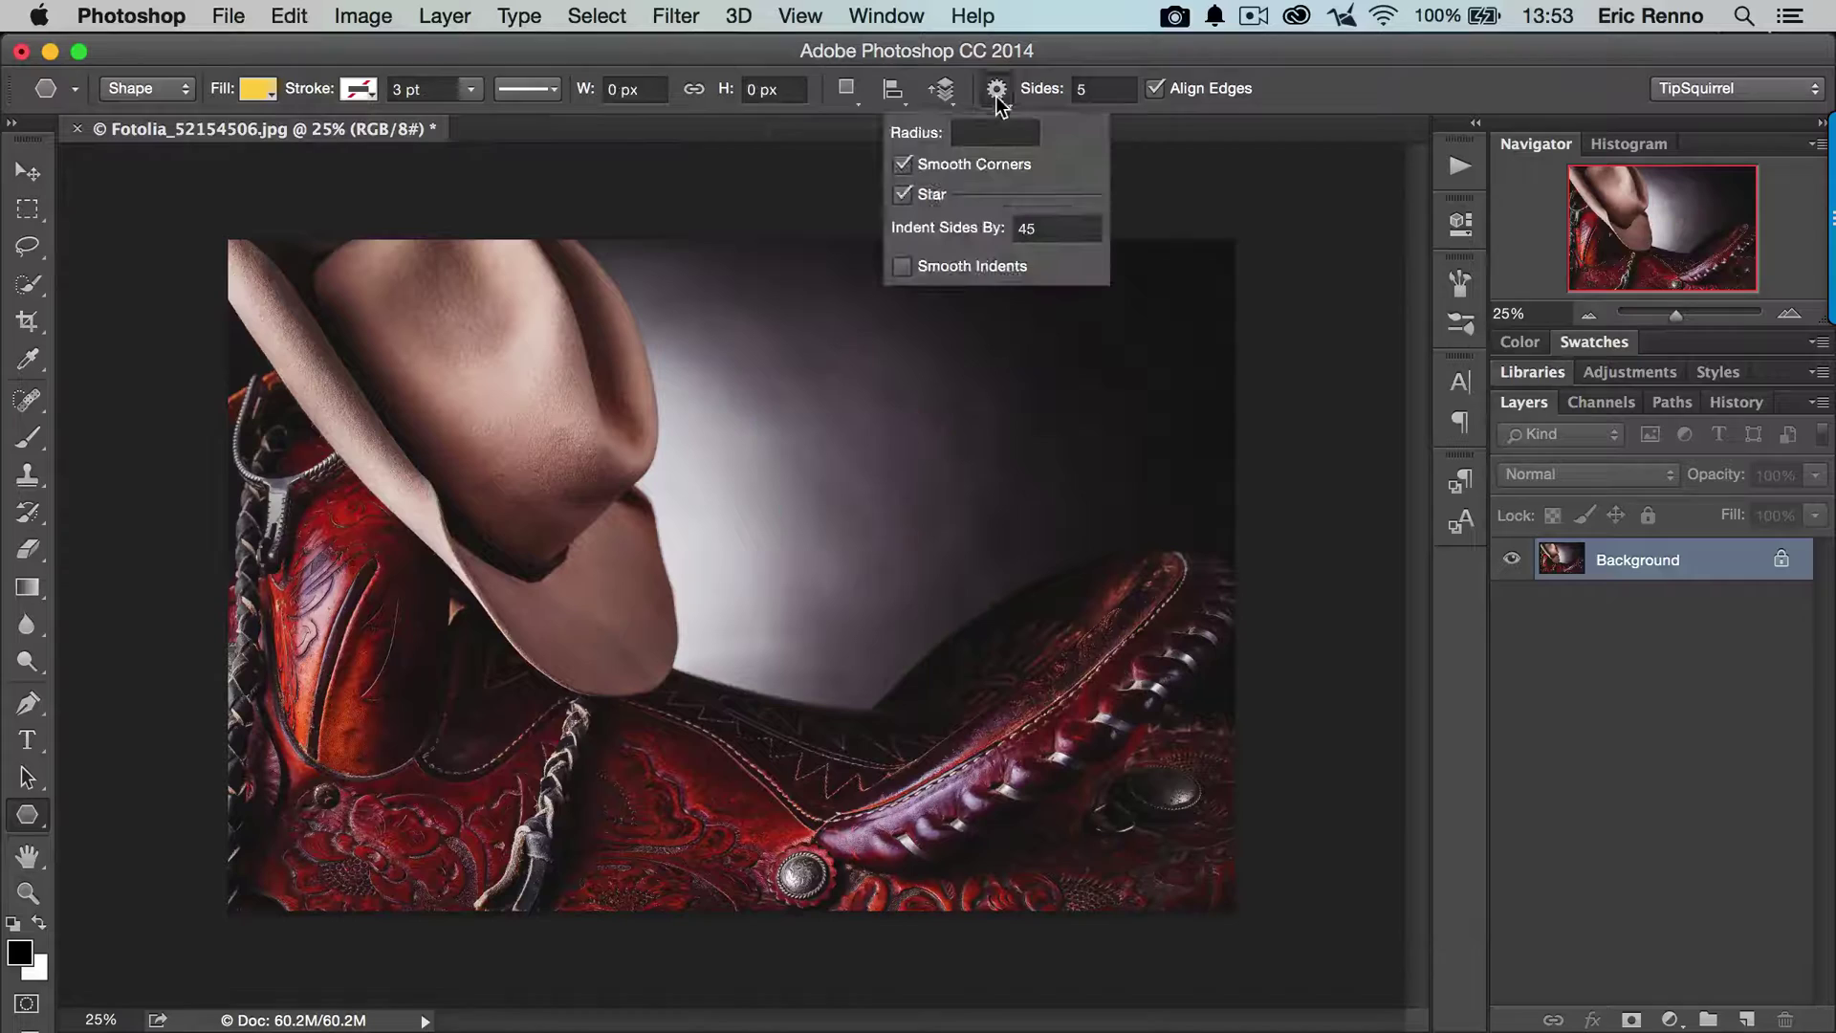
{"action": "left_click", "coordinate": [903, 164]}
{"action": "left_click", "coordinate": [902, 267]}
{"action": "left_click_drag", "start_coordinate": [857, 479], "coordinate": [977, 615]}
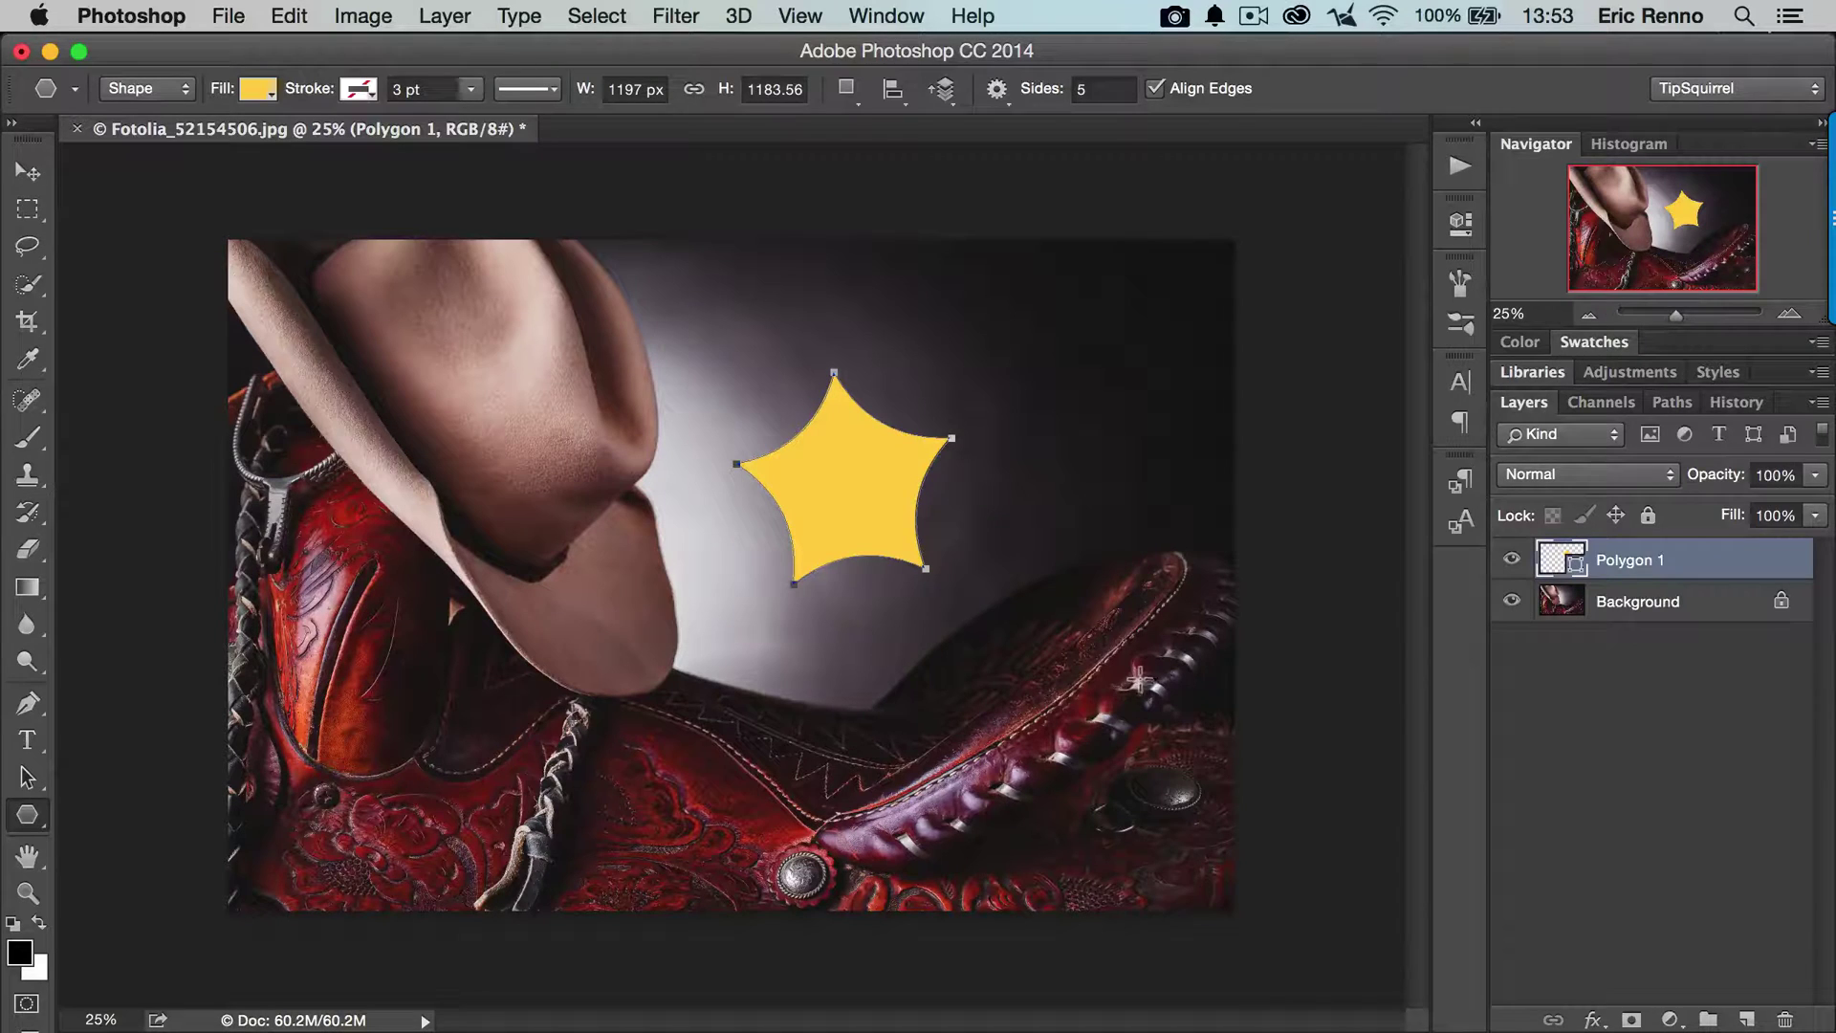
{"action": "key", "text": "super+z"}
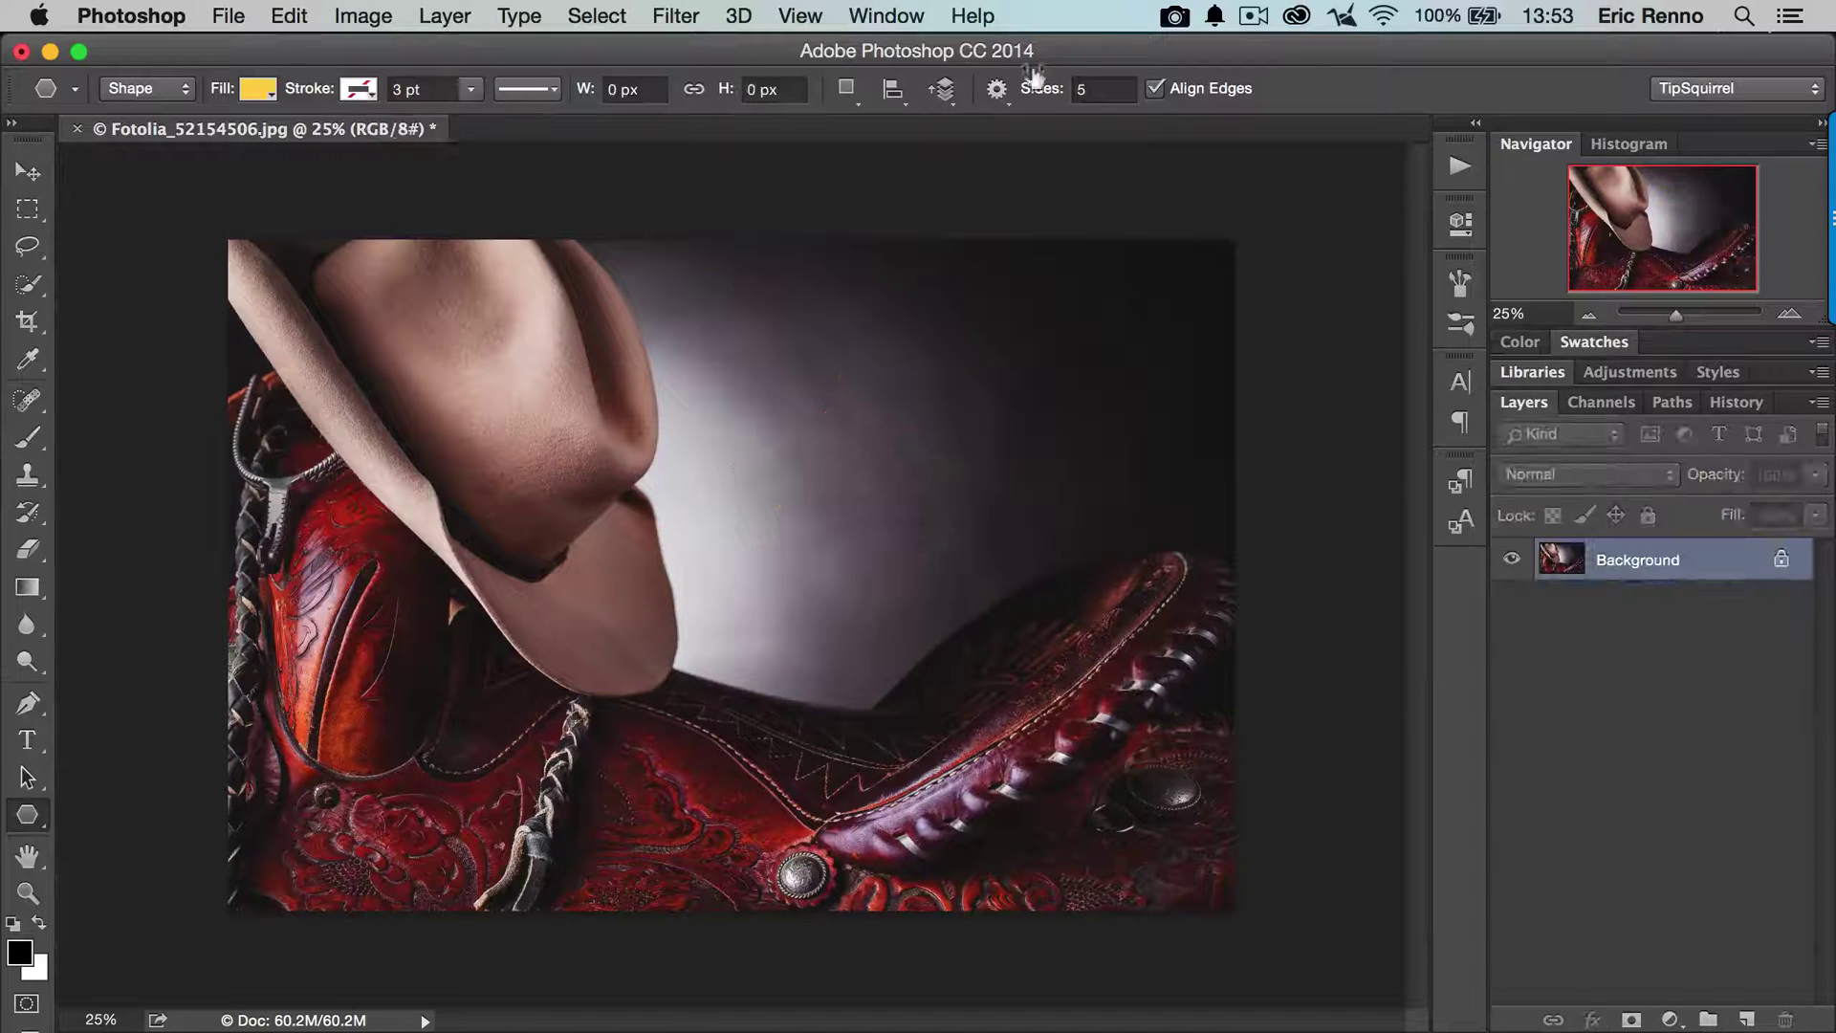
{"action": "left_click", "coordinate": [996, 88]}
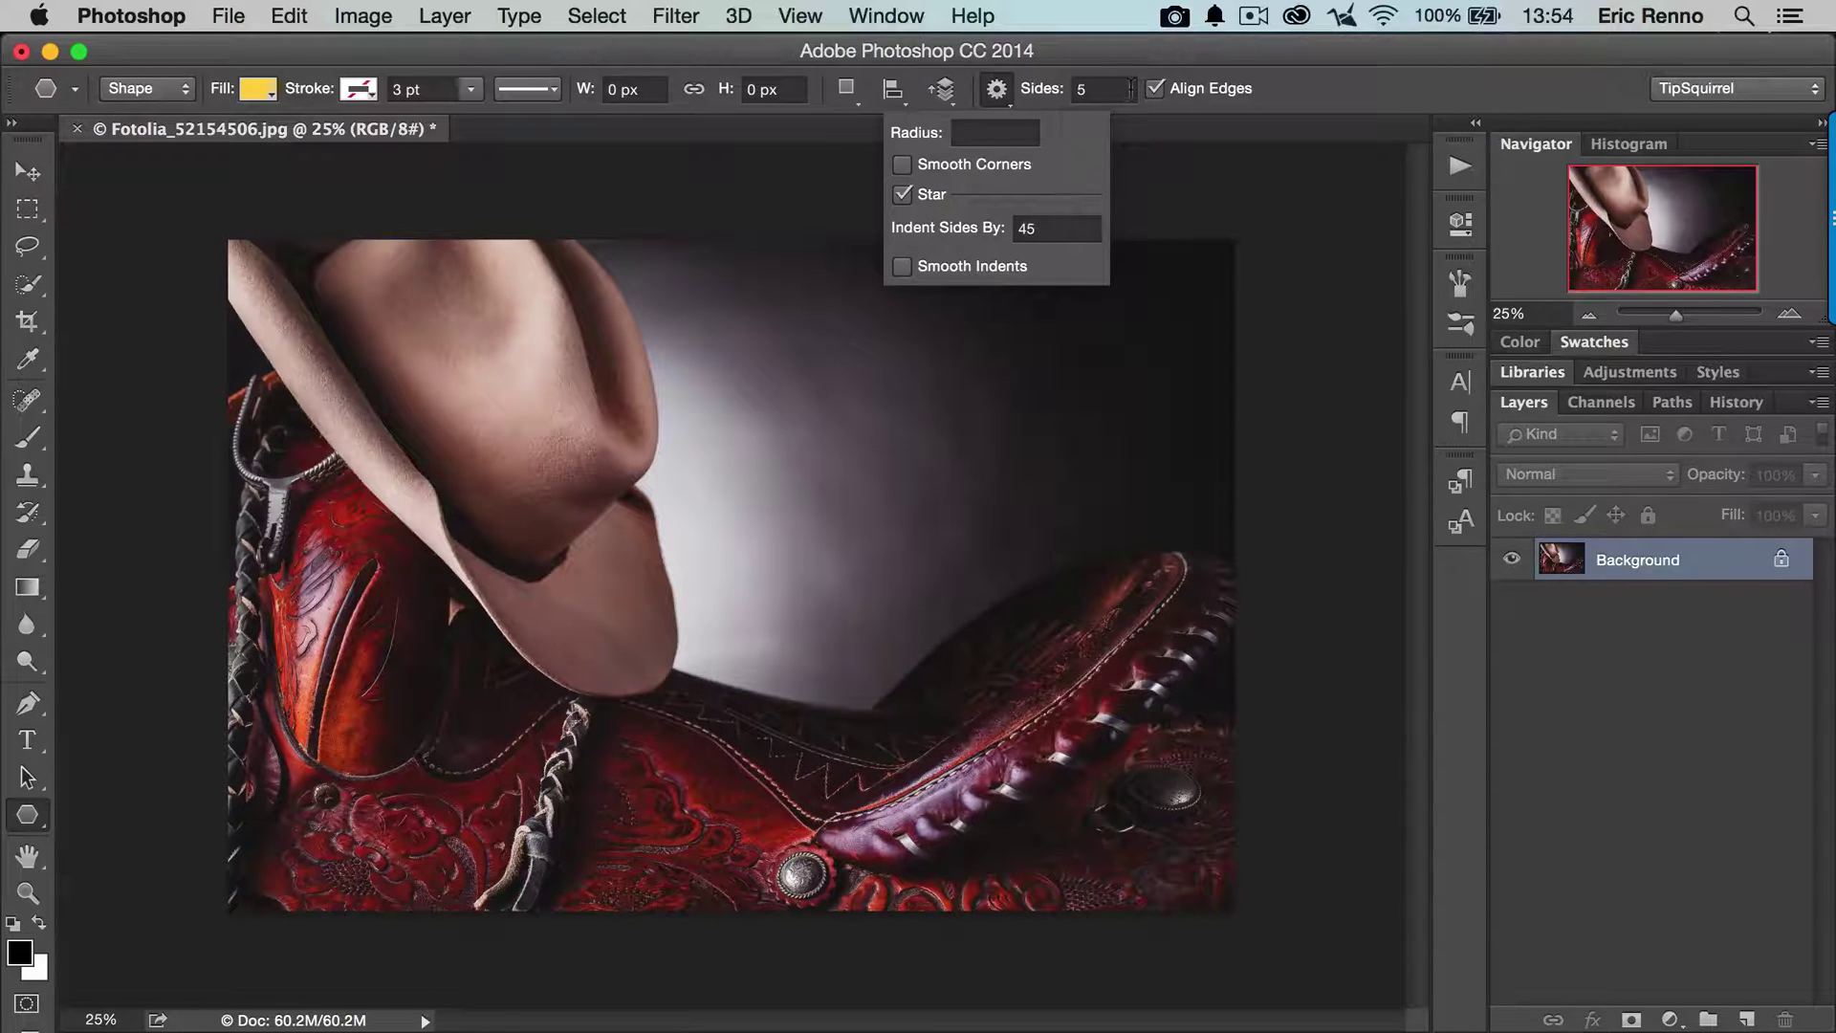
Step: Set Sides to 20, draw and undo a sunburst star, then select the Sides value again
{"action": "left_click", "coordinate": [1093, 89]}
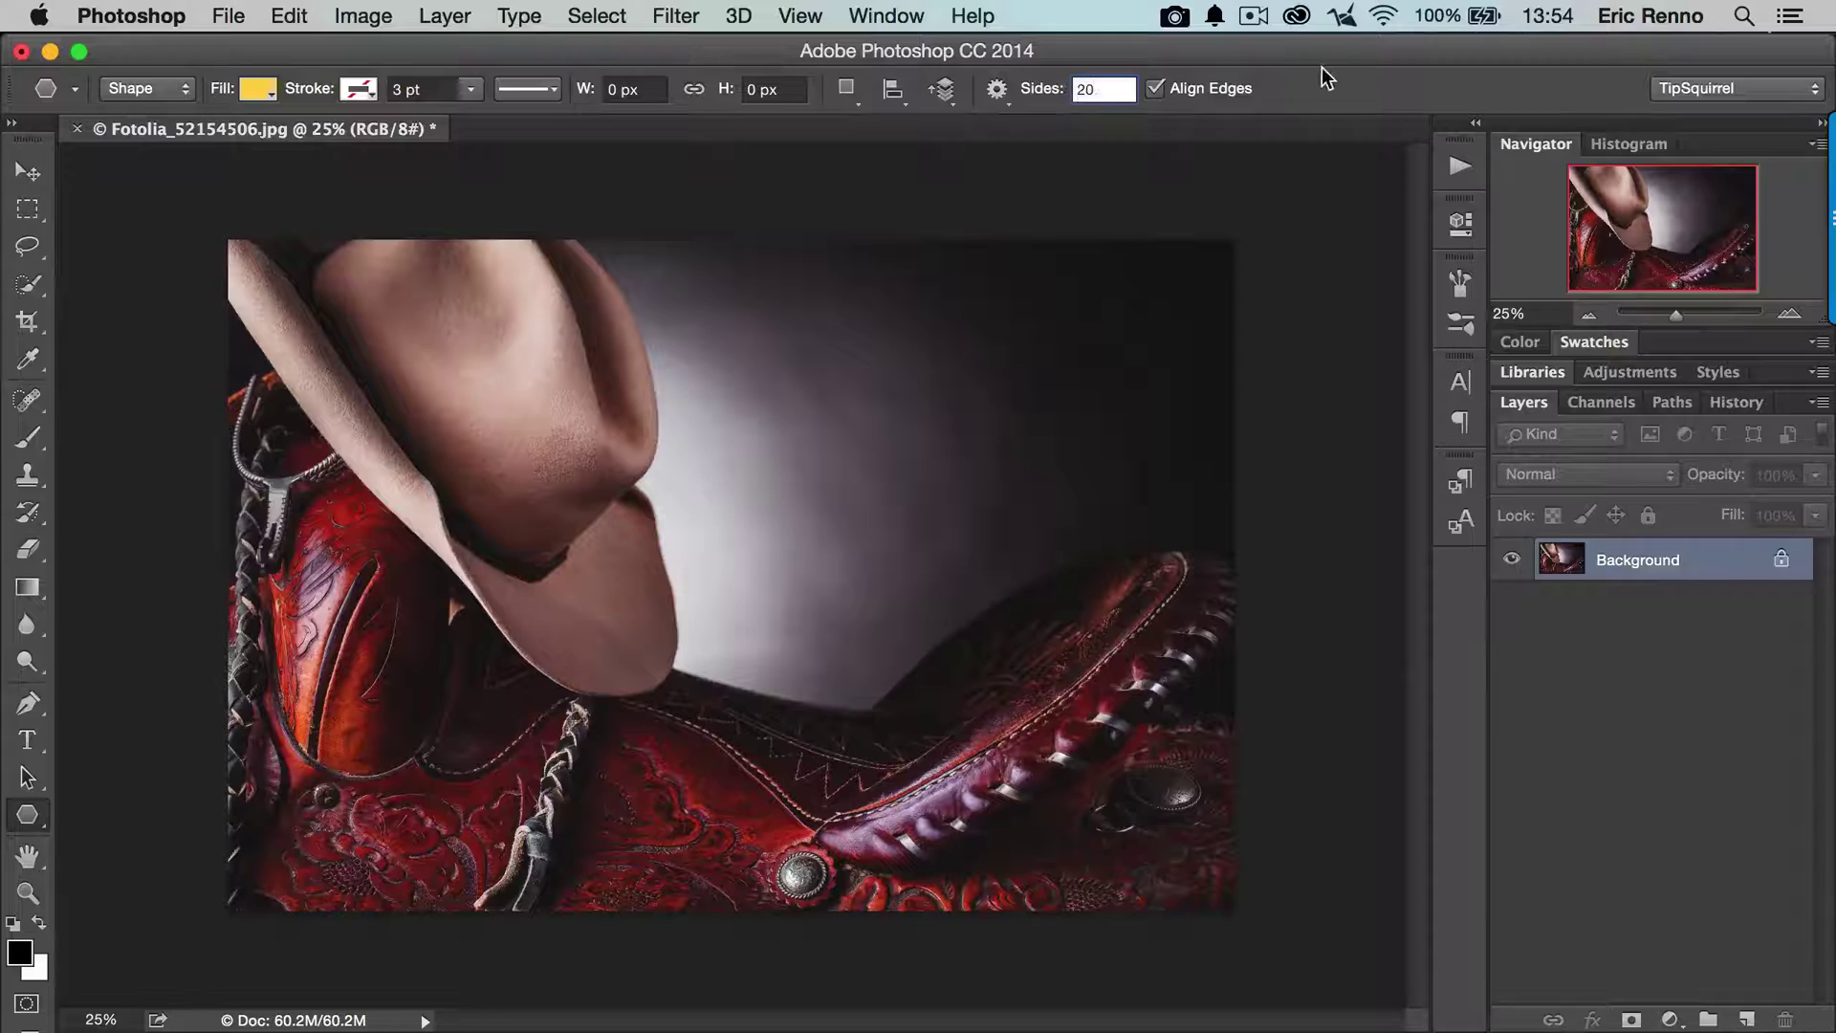
{"action": "key", "text": "Return"}
{"action": "left_click_drag", "start_coordinate": [828, 533], "coordinate": [1004, 700]}
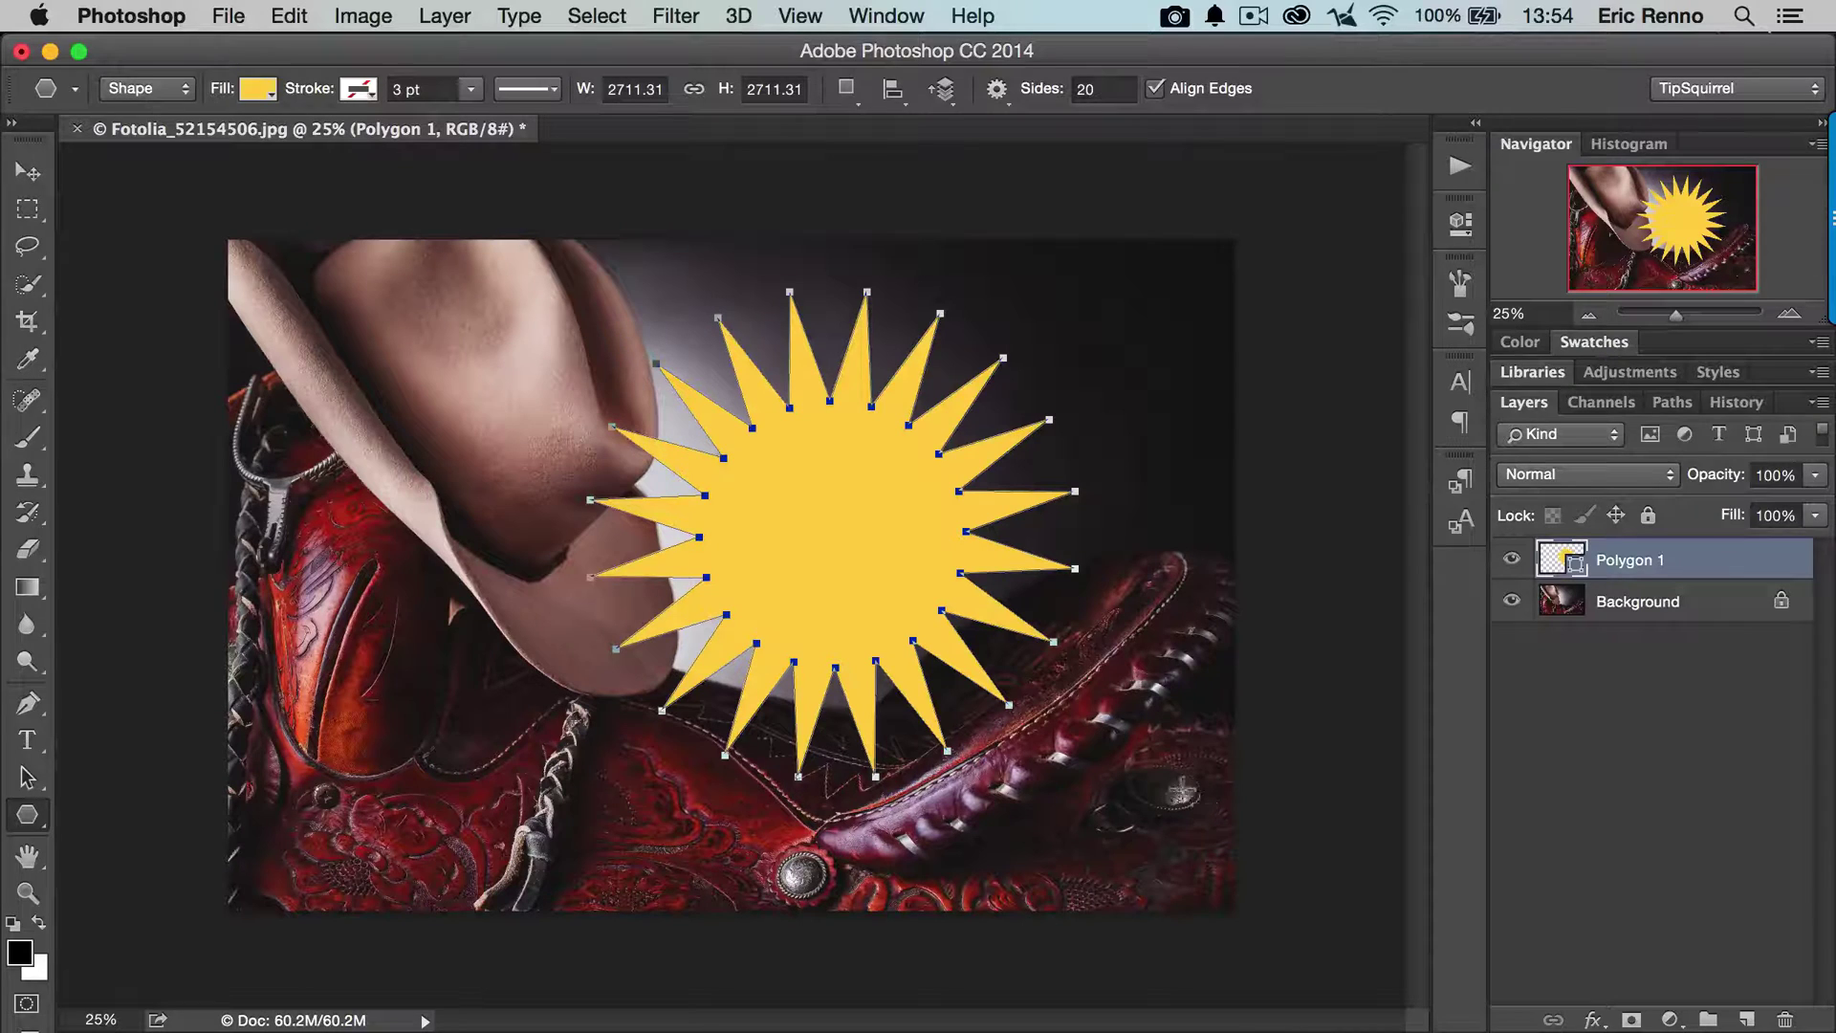
{"action": "key", "text": "super+z"}
{"action": "left_click", "coordinate": [1078, 89]}
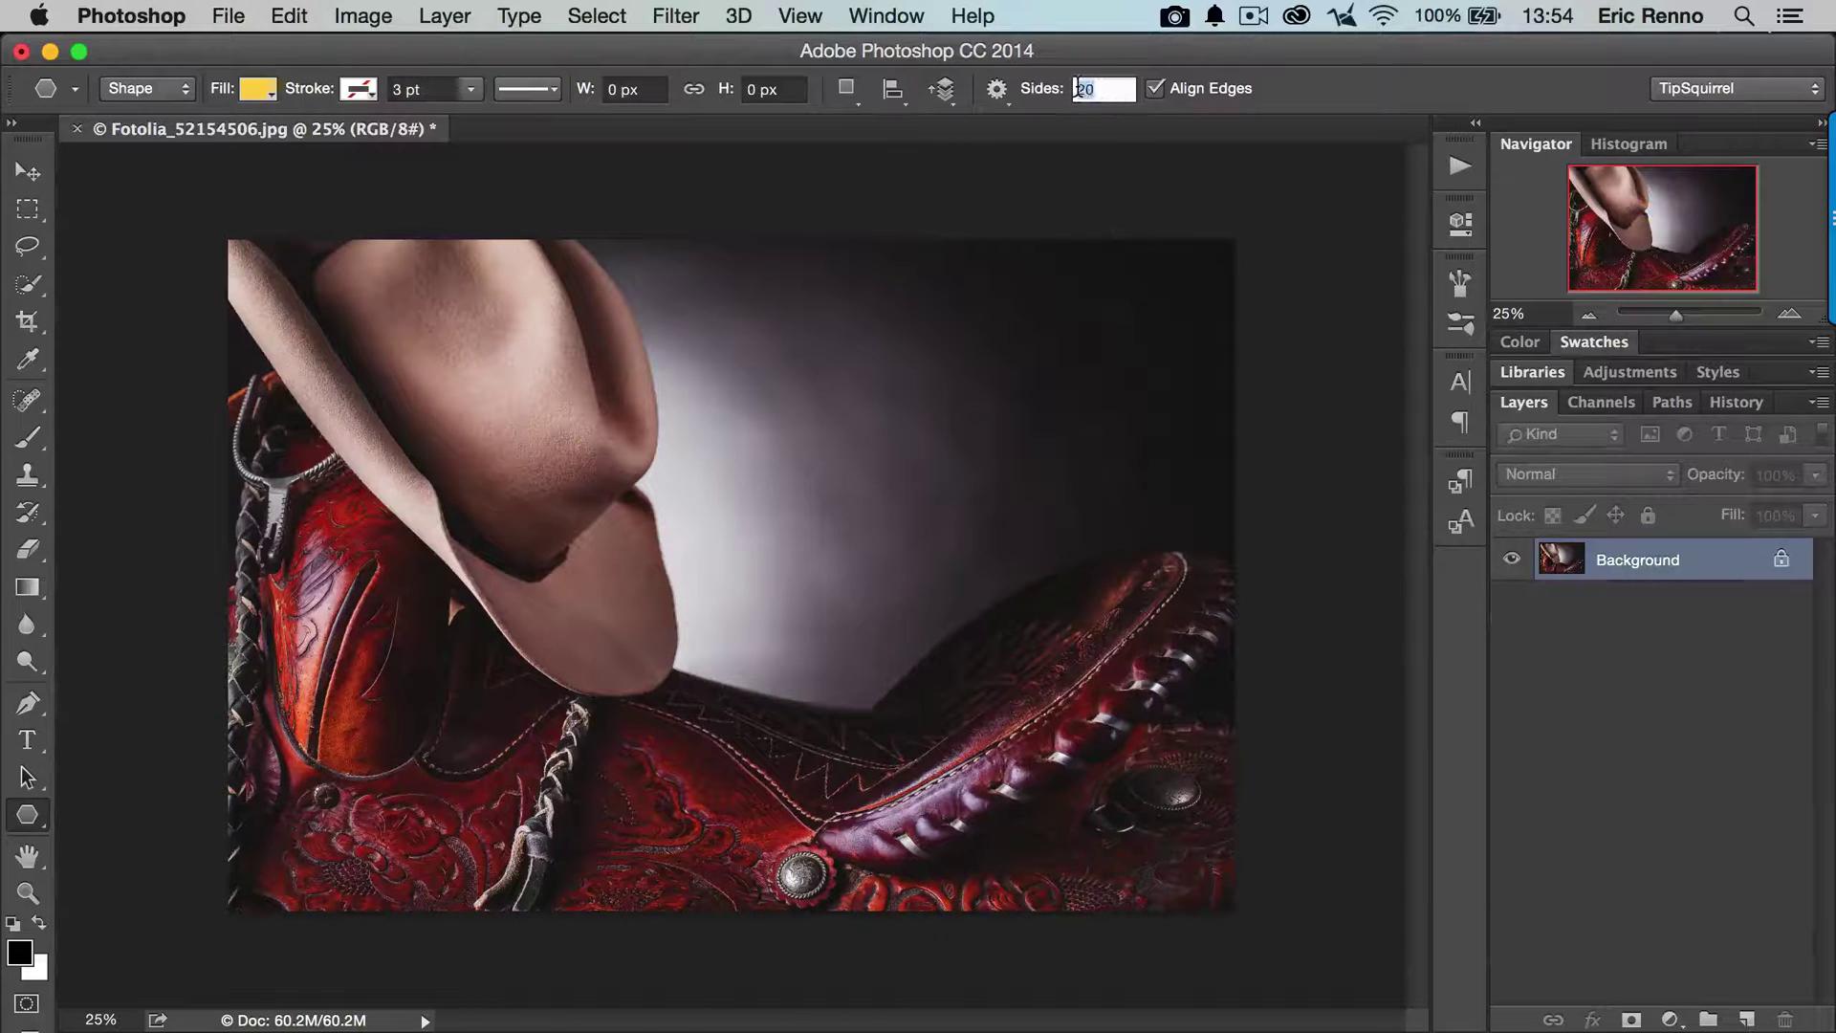
Step: Set Sides to 5, draw a yellow five-point star, and move it into the light area beside the hat
{"action": "type", "text": "5"}
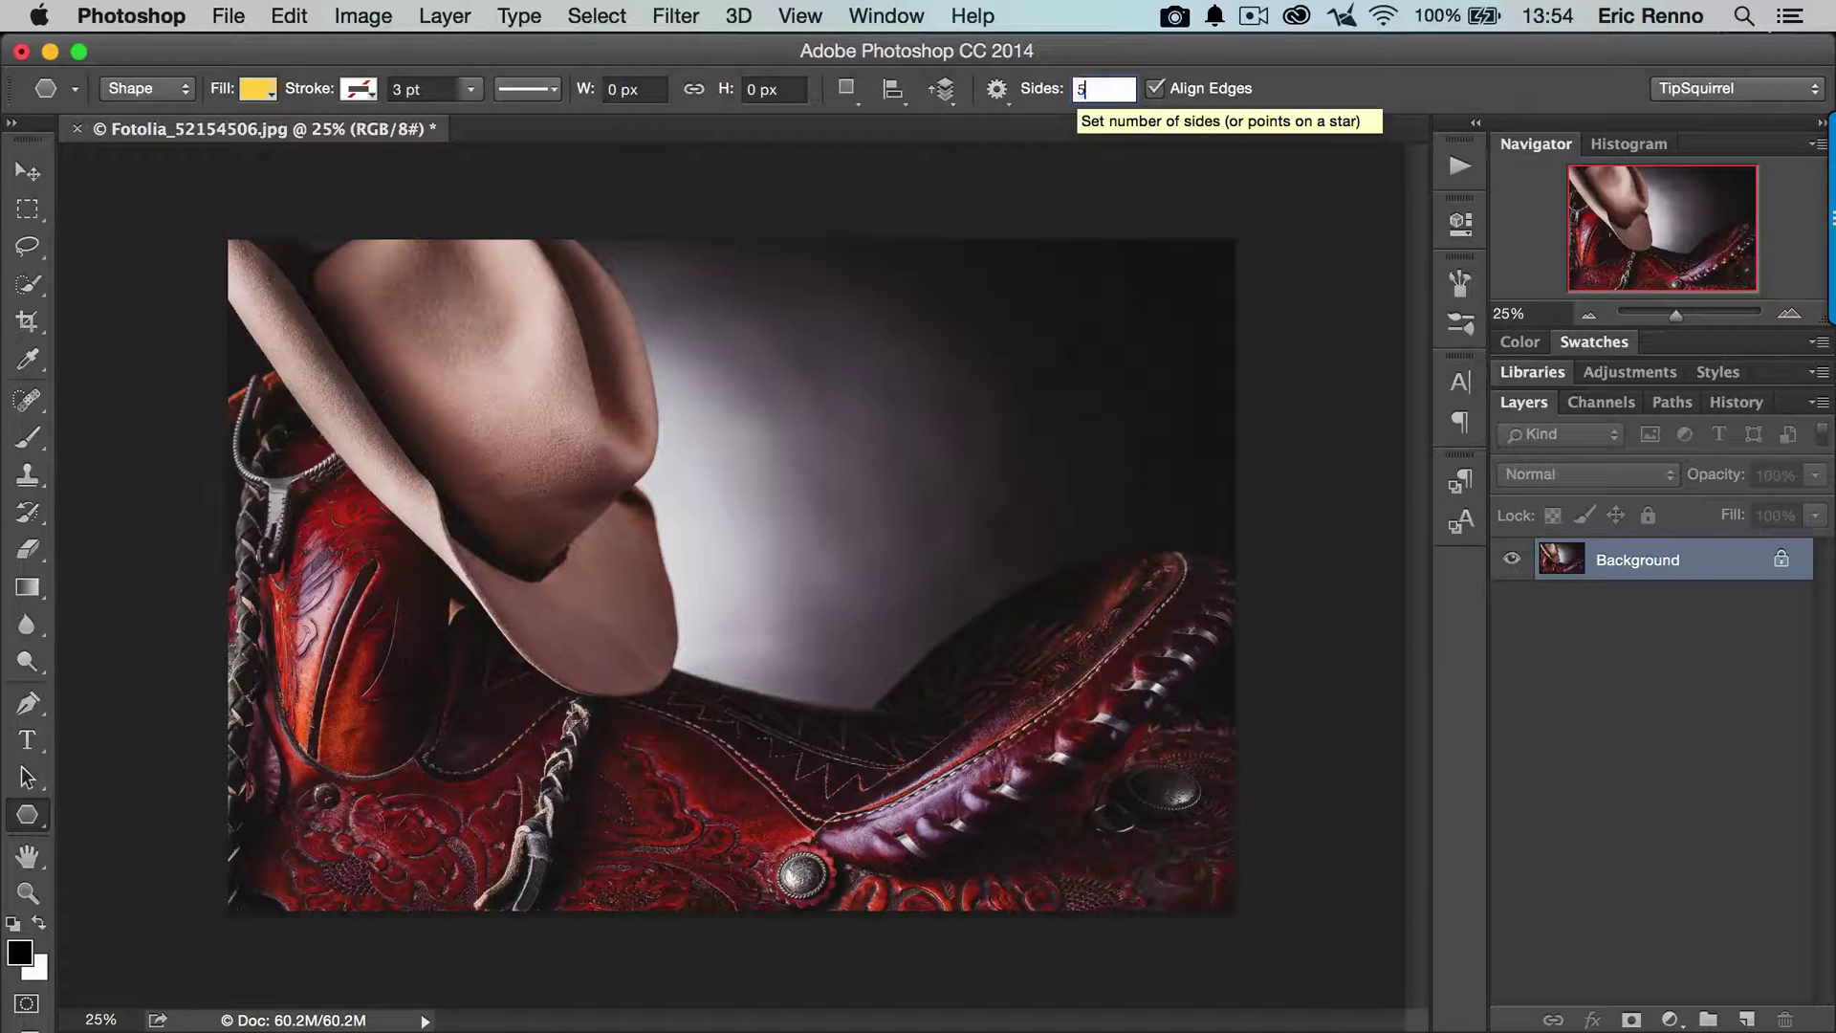
{"action": "key", "text": "Return"}
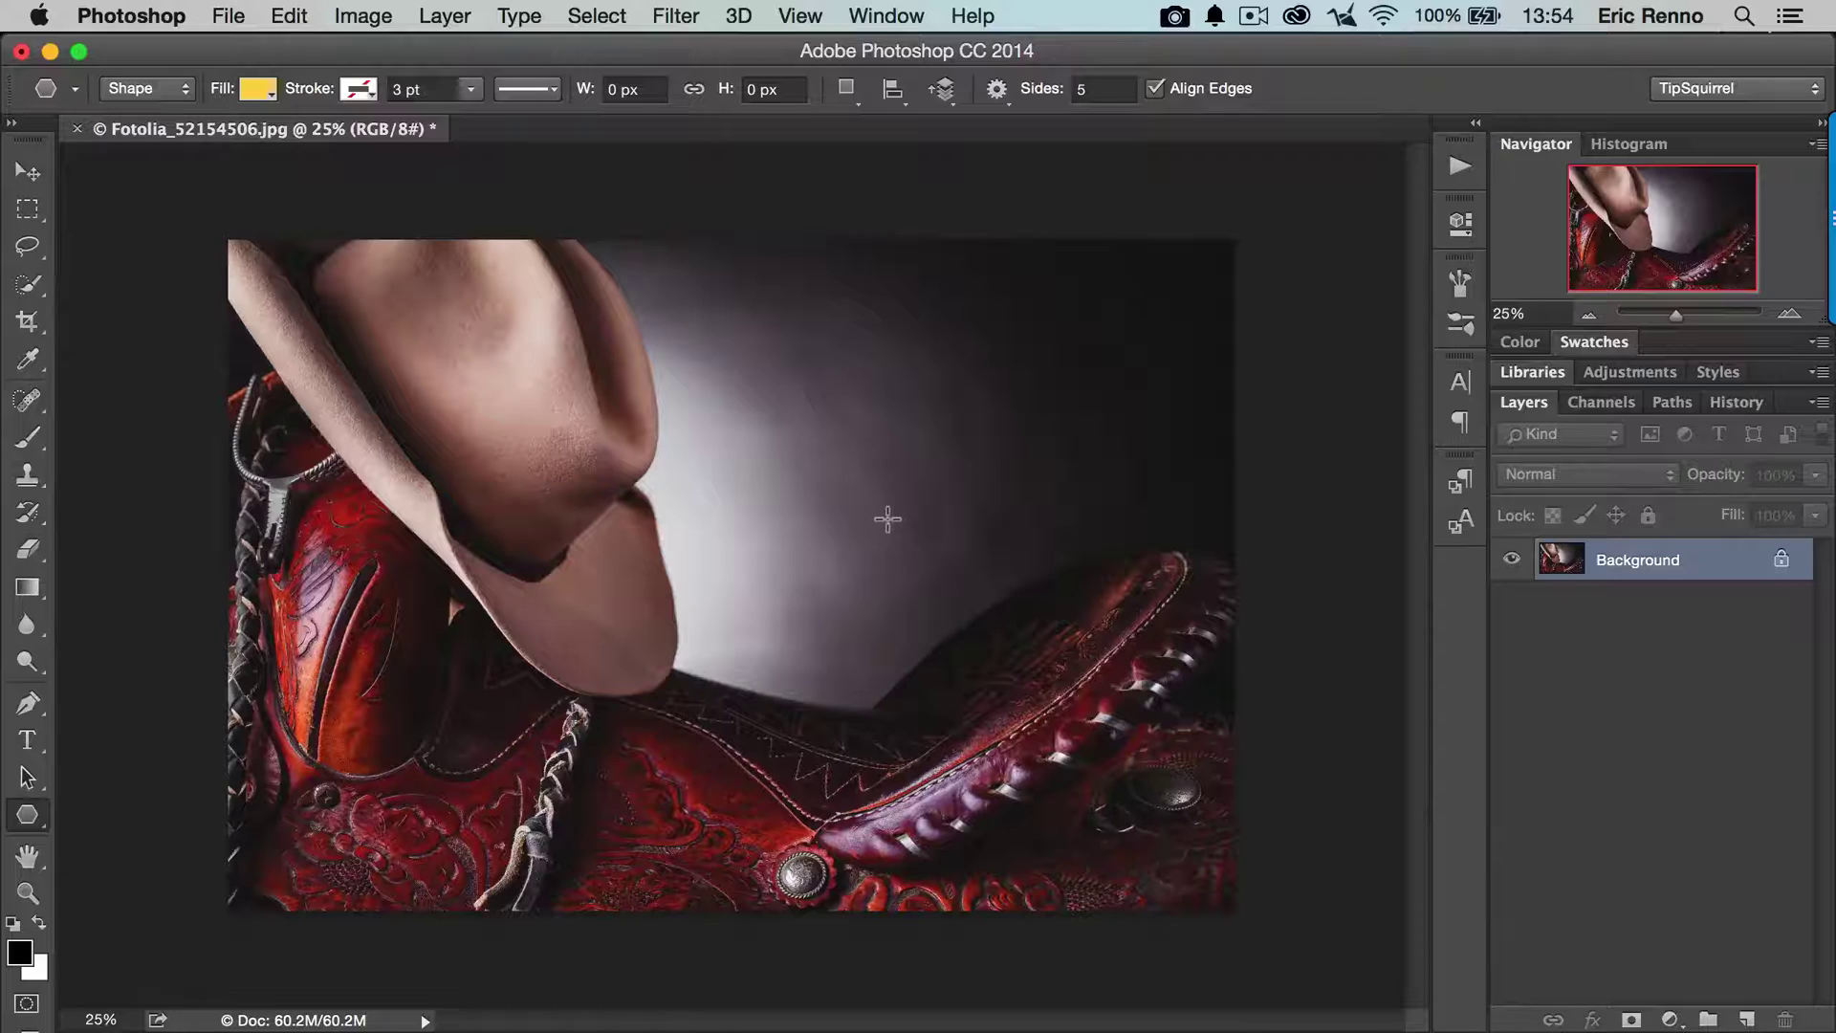
{"action": "left_click_drag", "start_coordinate": [887, 519], "coordinate": [880, 398]}
{"action": "left_click", "coordinate": [26, 172]}
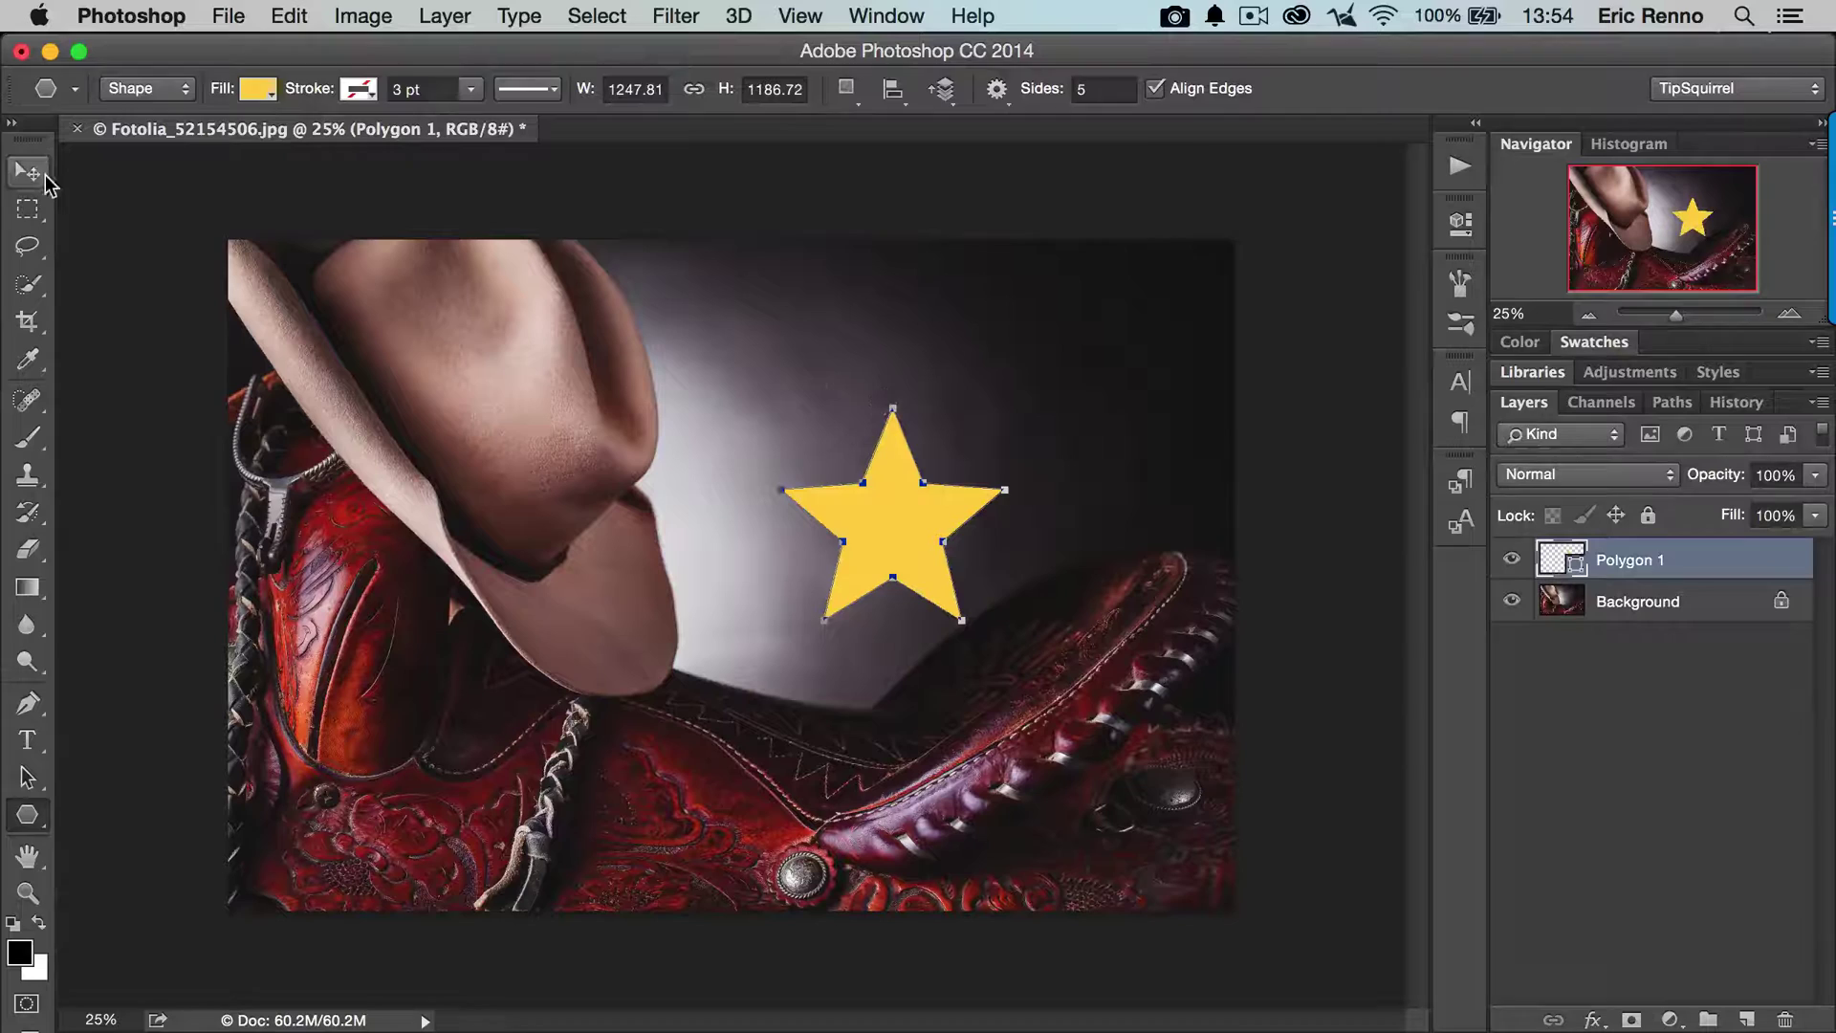
{"action": "left_click_drag", "start_coordinate": [868, 499], "coordinate": [800, 386]}
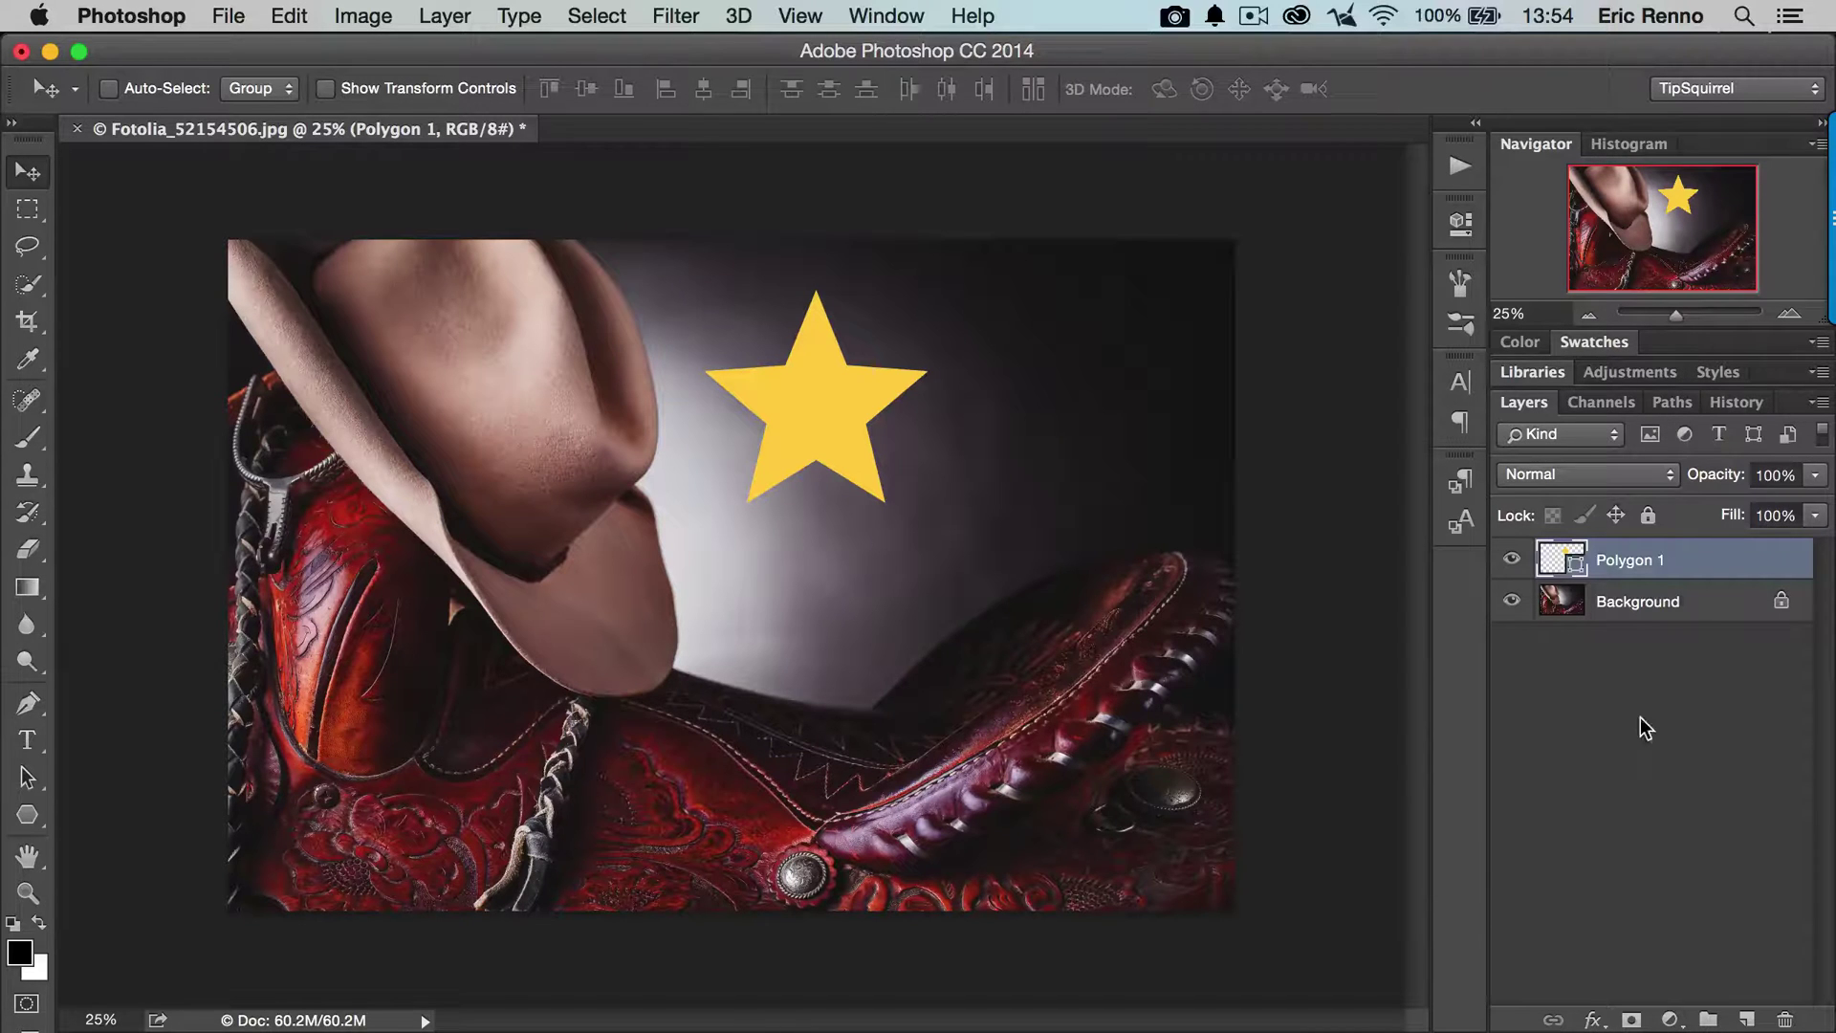
Step: Add a Chisel Hard Bevel & Emboss with depth 168% and size 35 px to the star
{"action": "double_click", "coordinate": [1744, 557]}
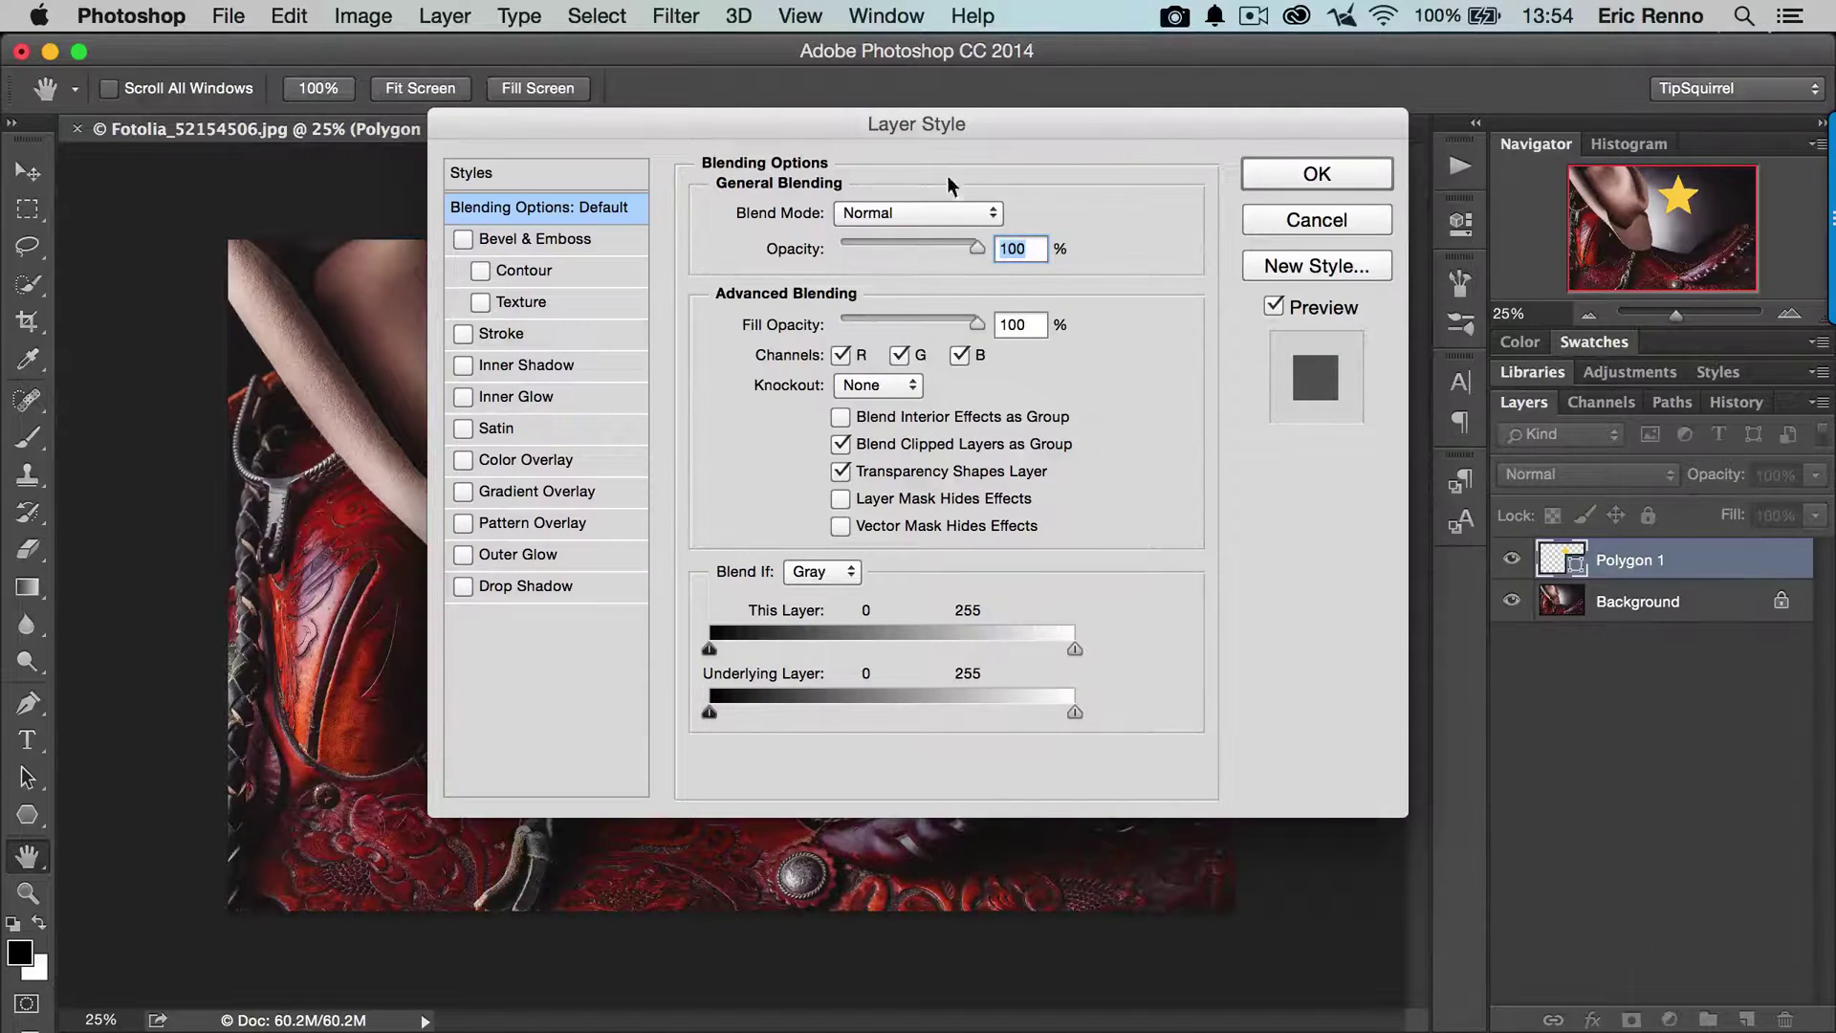
{"action": "left_click_drag", "start_coordinate": [963, 126], "coordinate": [1509, 150]}
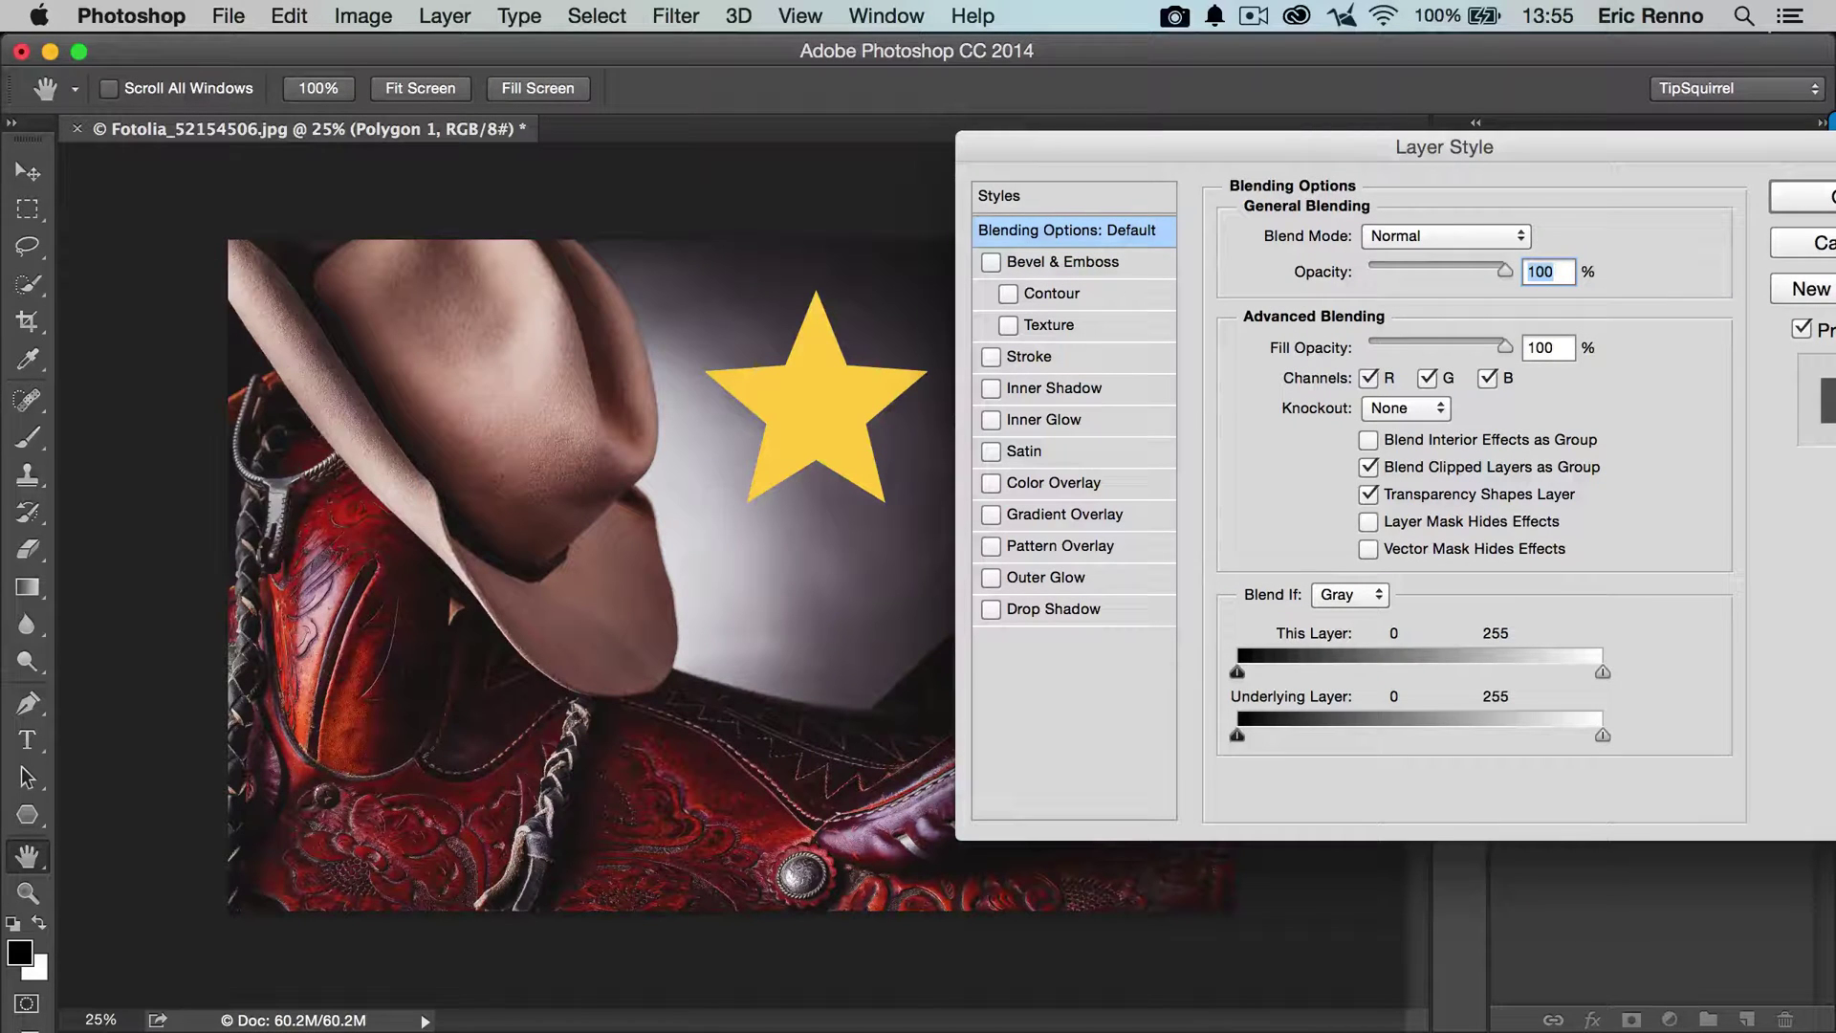
{"action": "left_click", "coordinate": [990, 262]}
{"action": "left_click", "coordinate": [1076, 262]}
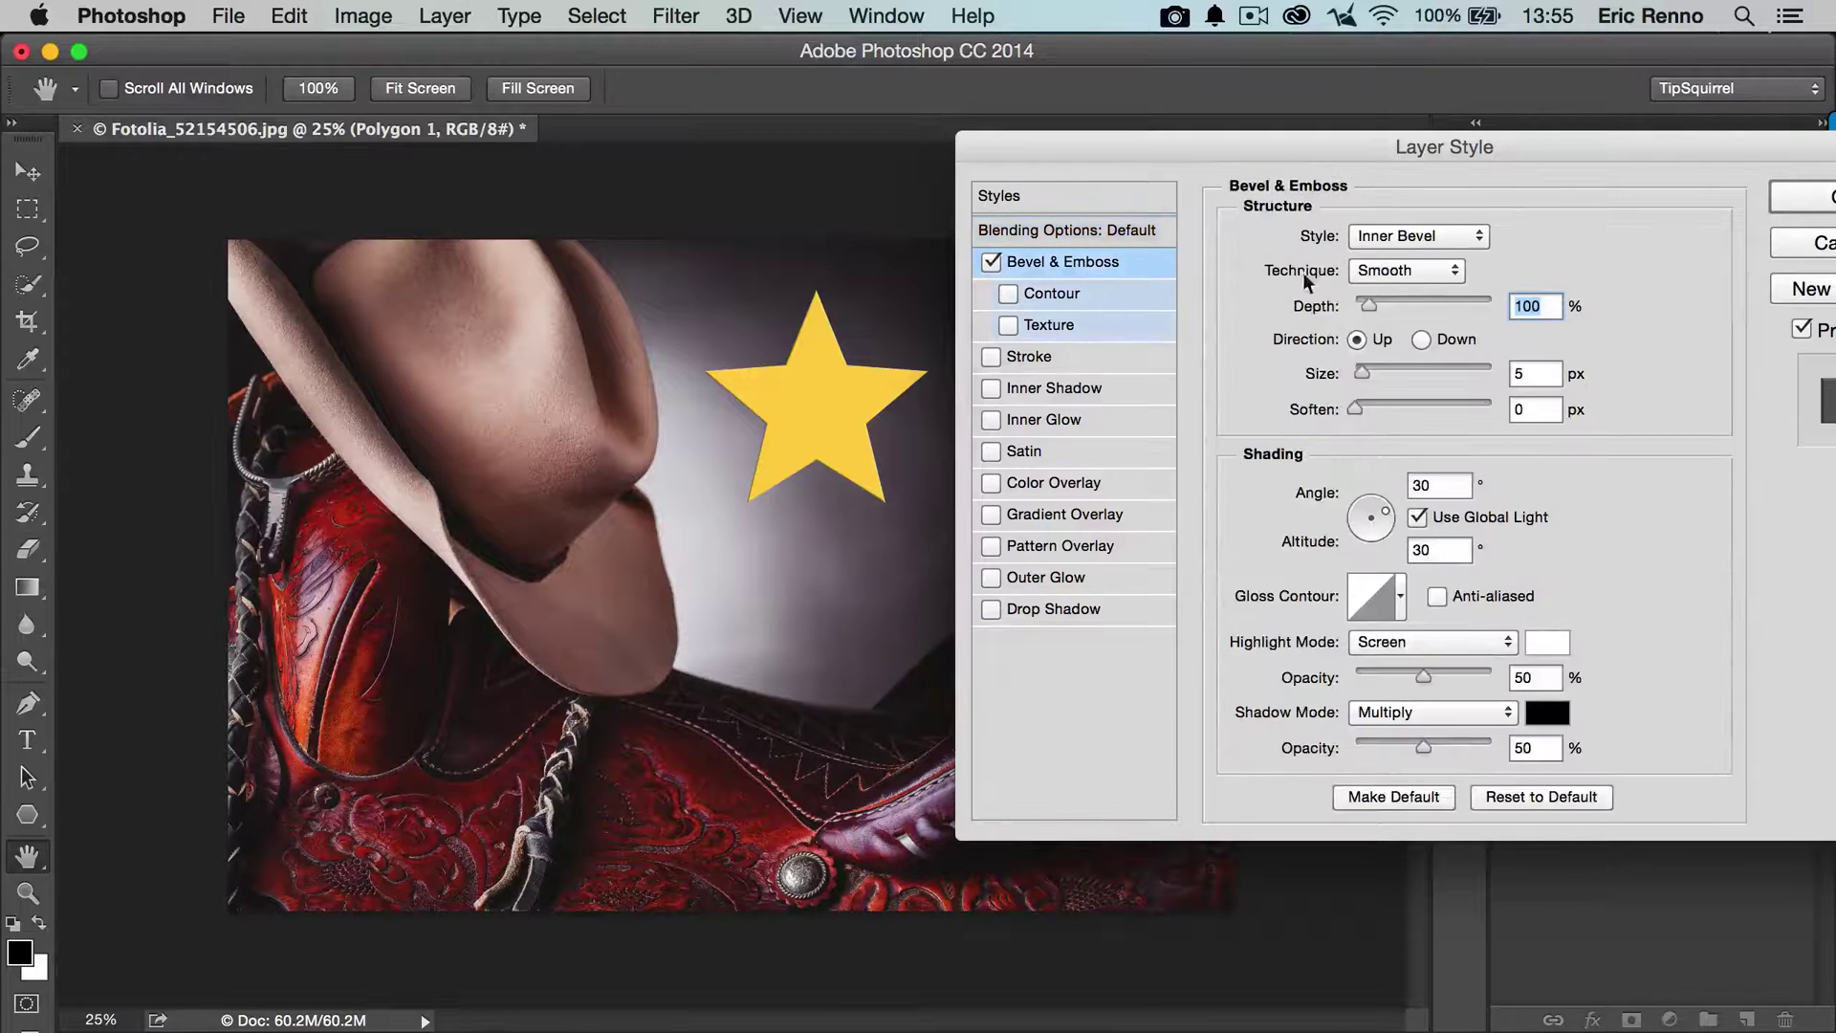
{"action": "left_click", "coordinate": [1442, 273]}
{"action": "left_click", "coordinate": [1448, 293]}
{"action": "left_click", "coordinate": [1369, 302]}
{"action": "left_click_drag", "start_coordinate": [1369, 302], "coordinate": [1375, 302]}
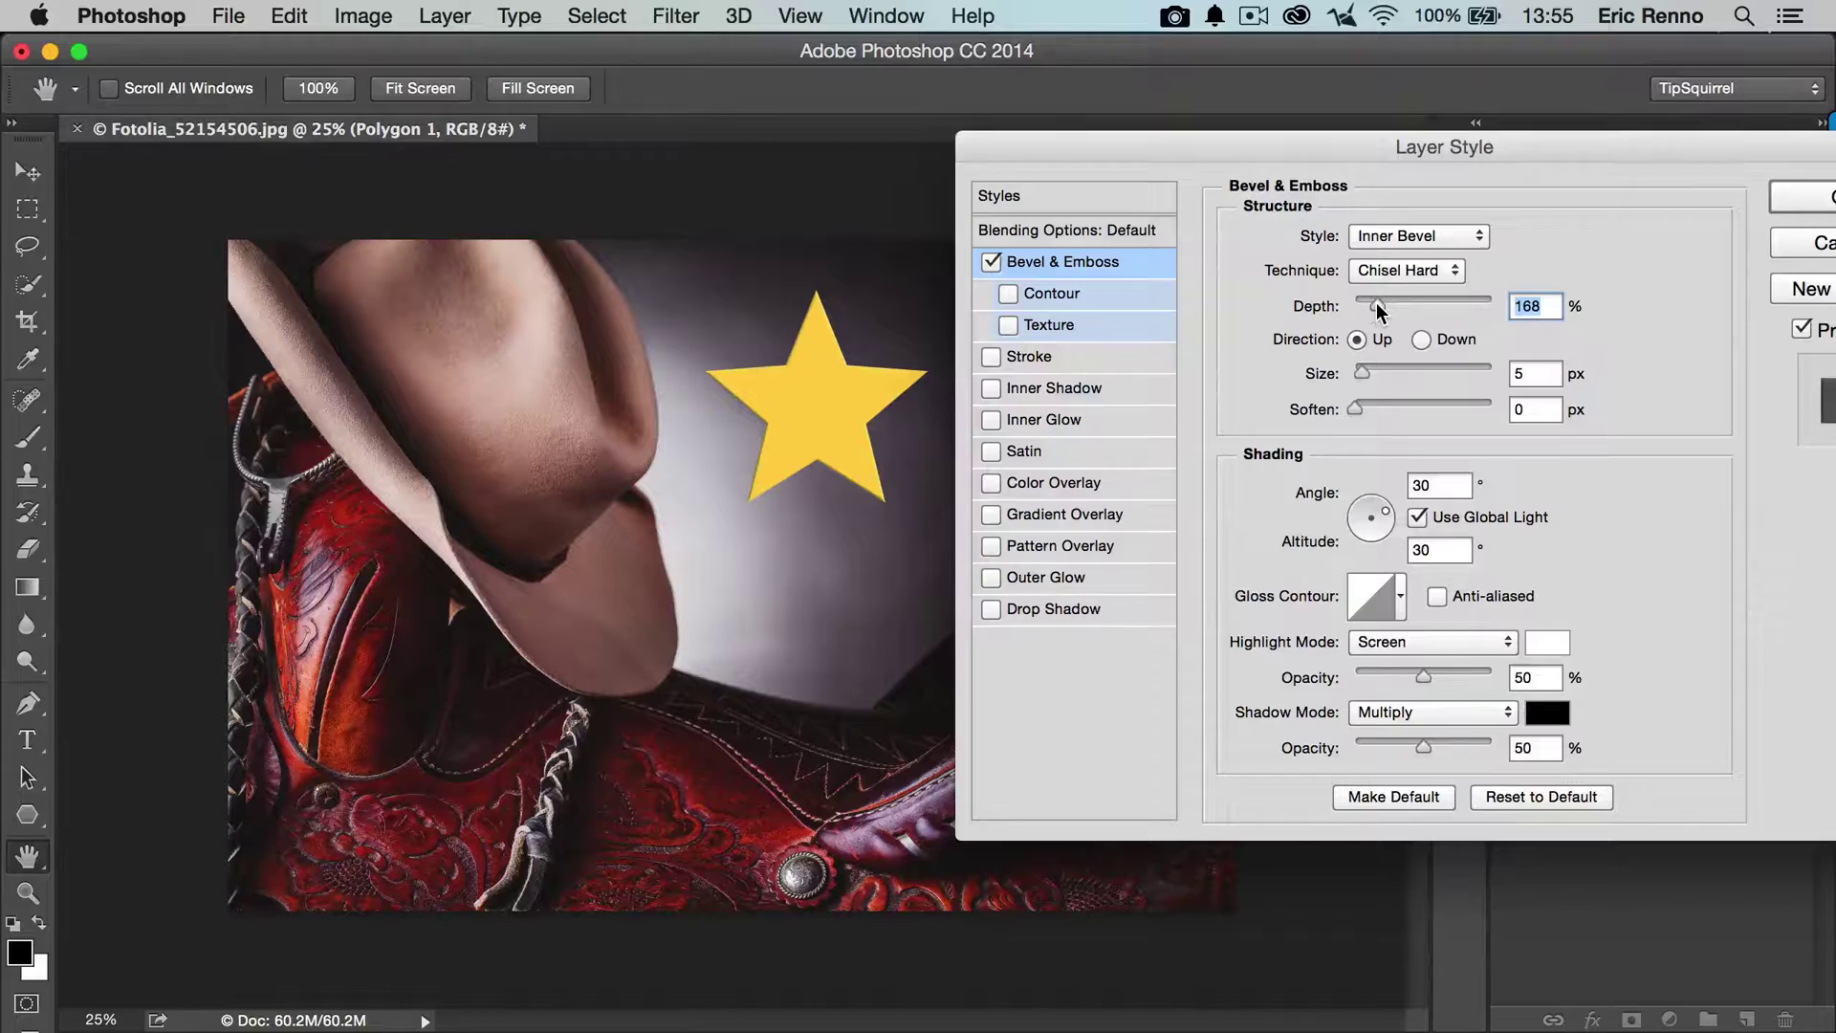
{"action": "left_click_drag", "start_coordinate": [1362, 373], "coordinate": [1381, 375]}
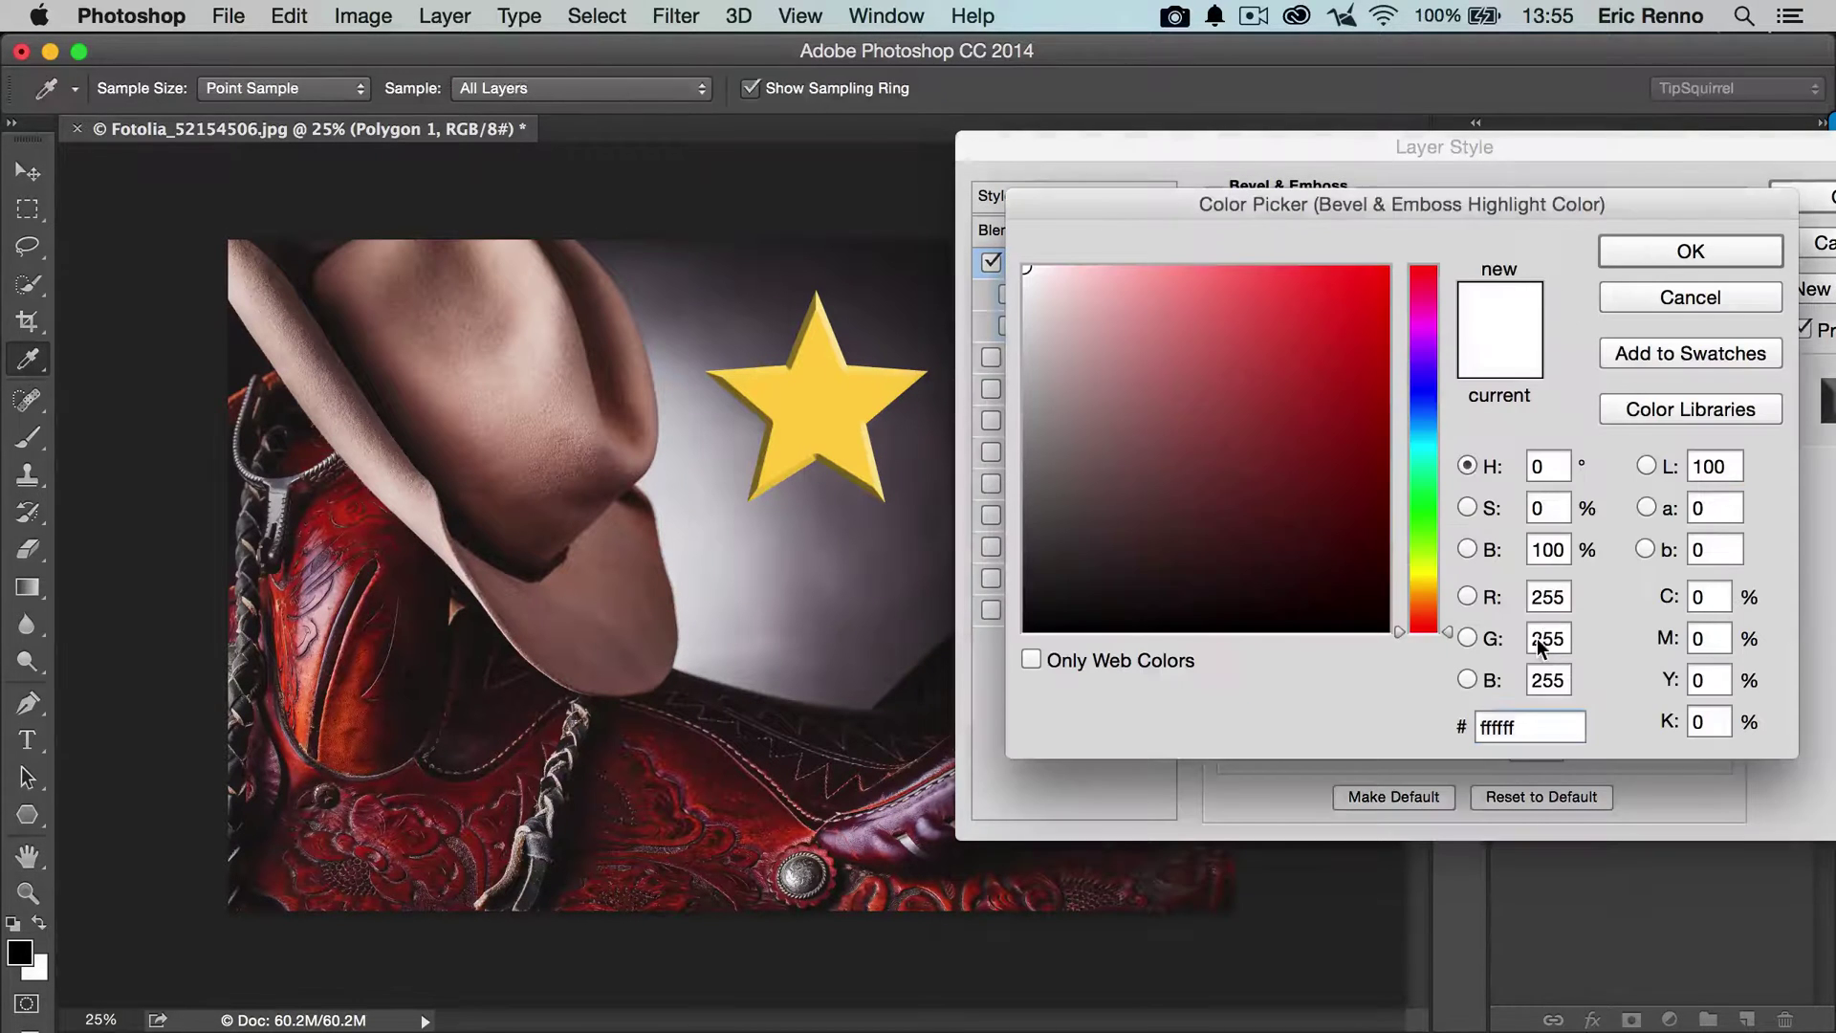
Step: Set the bevel highlight to a pale yellow and the shadow to a dark gold sampled from the star
{"action": "left_click", "coordinate": [1536, 638]}
{"action": "left_click", "coordinate": [837, 396]}
{"action": "left_click_drag", "start_coordinate": [1324, 290], "coordinate": [1181, 272]}
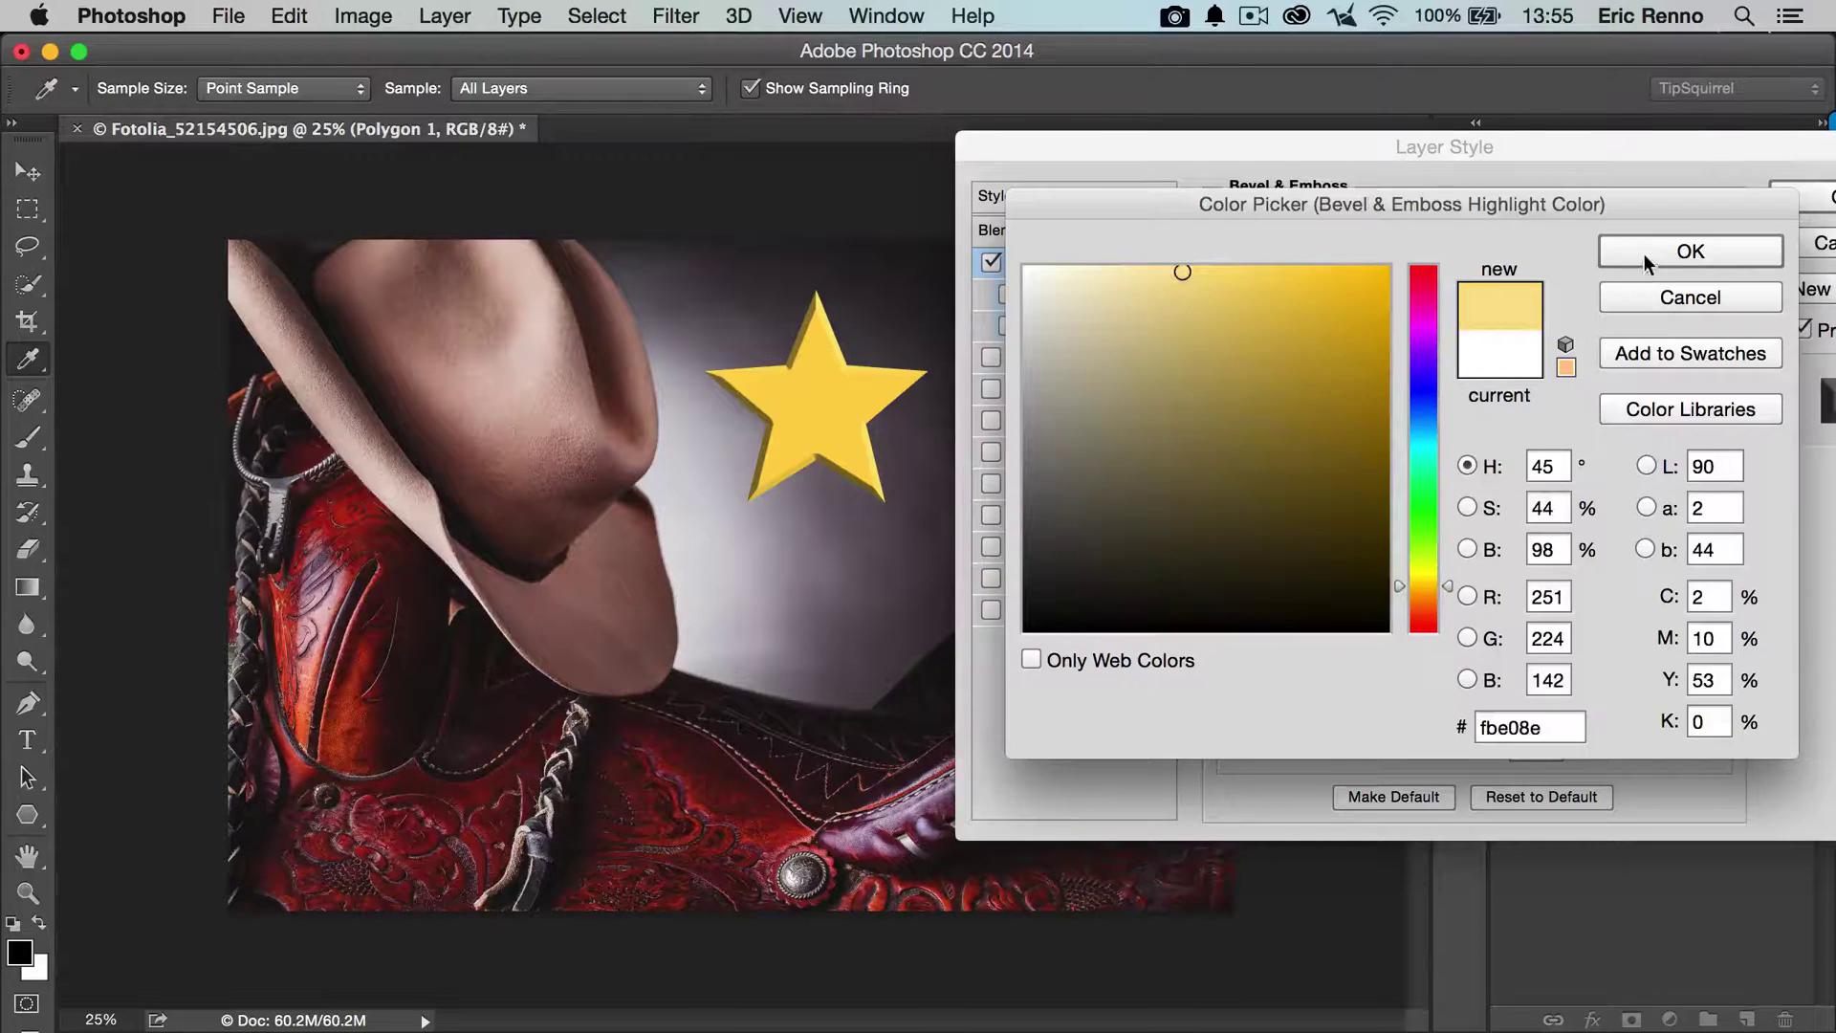
{"action": "left_click", "coordinate": [1643, 253]}
{"action": "left_click", "coordinate": [1558, 701]}
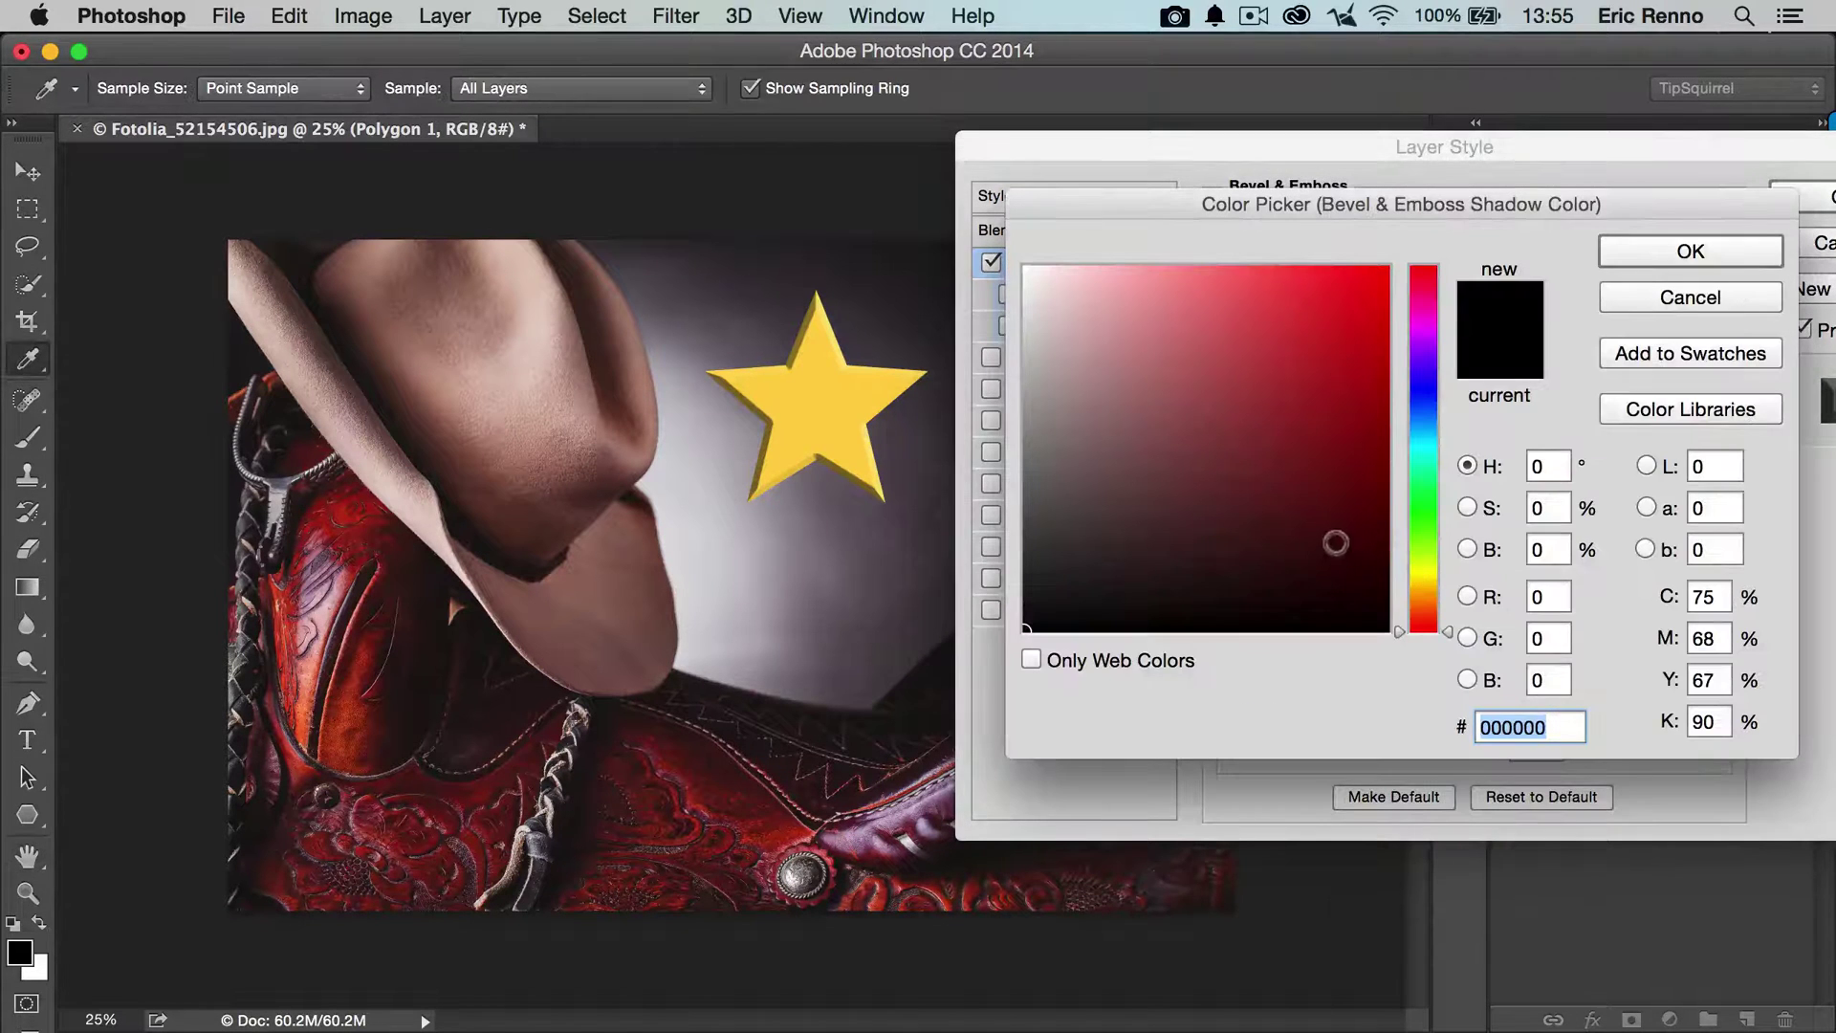
{"action": "left_click", "coordinate": [818, 402]}
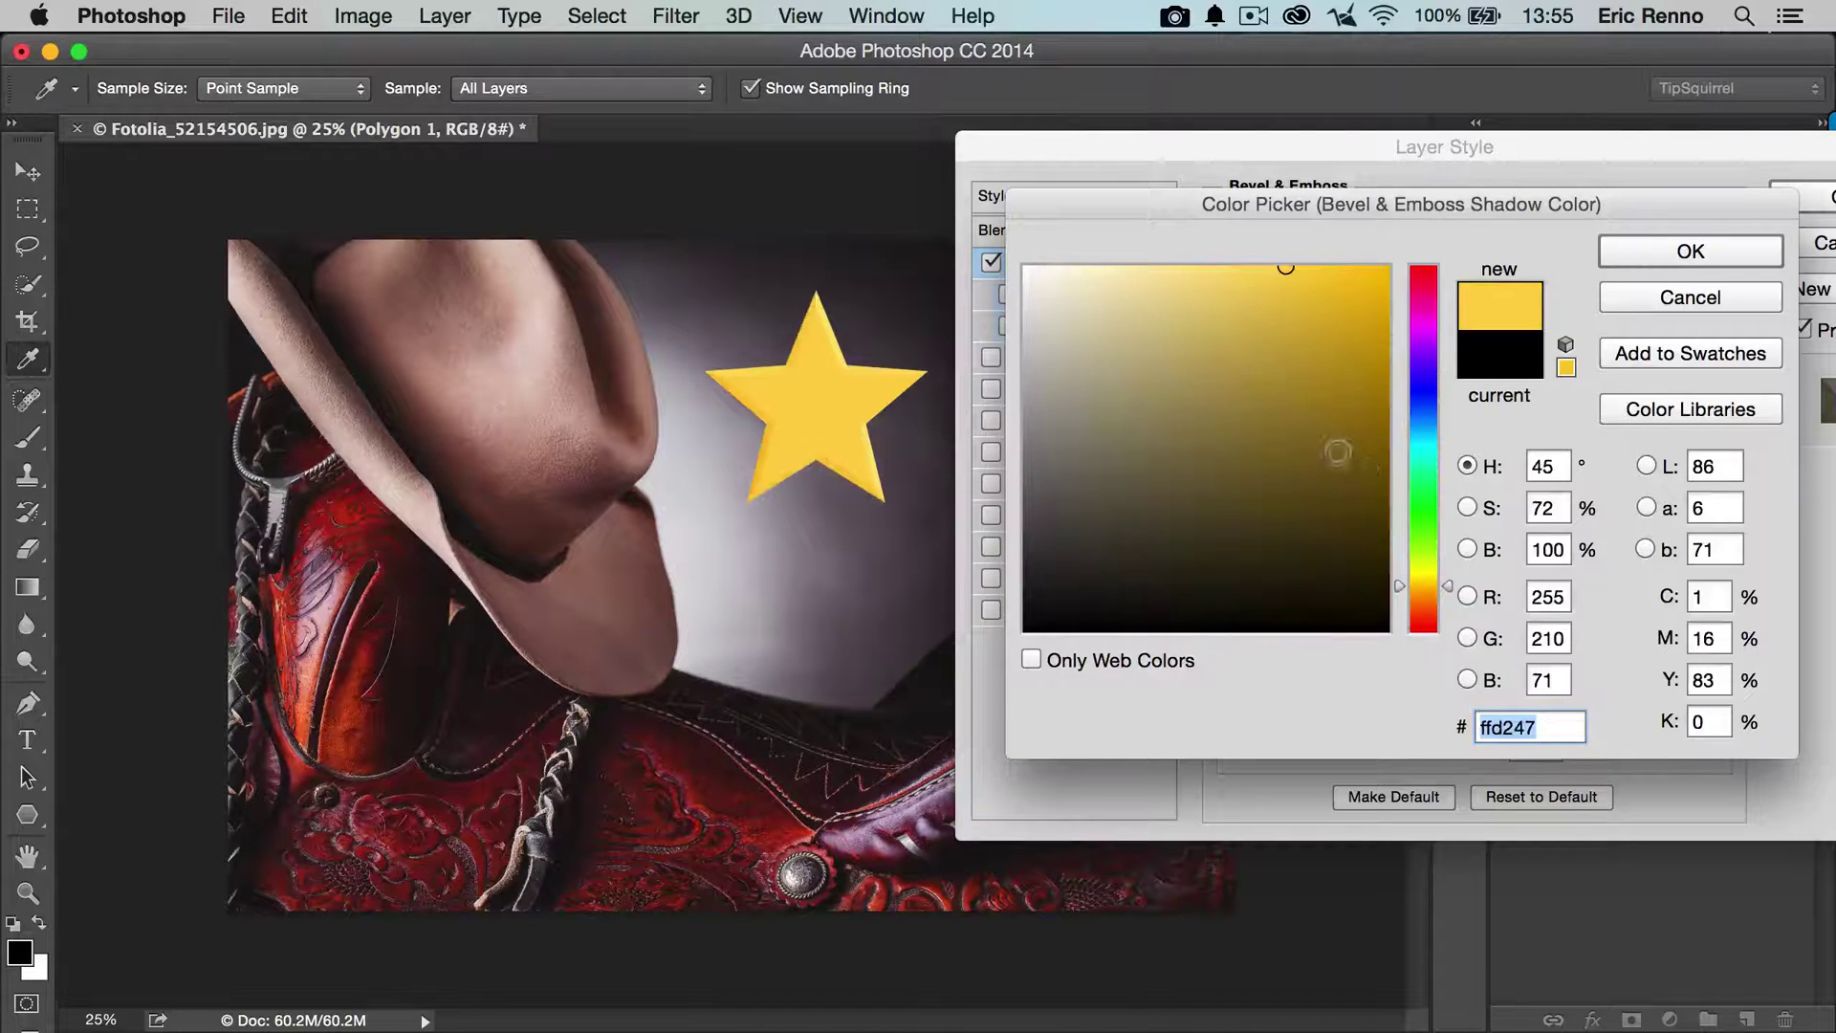
{"action": "left_click", "coordinate": [1355, 376]}
{"action": "left_click", "coordinate": [1669, 252]}
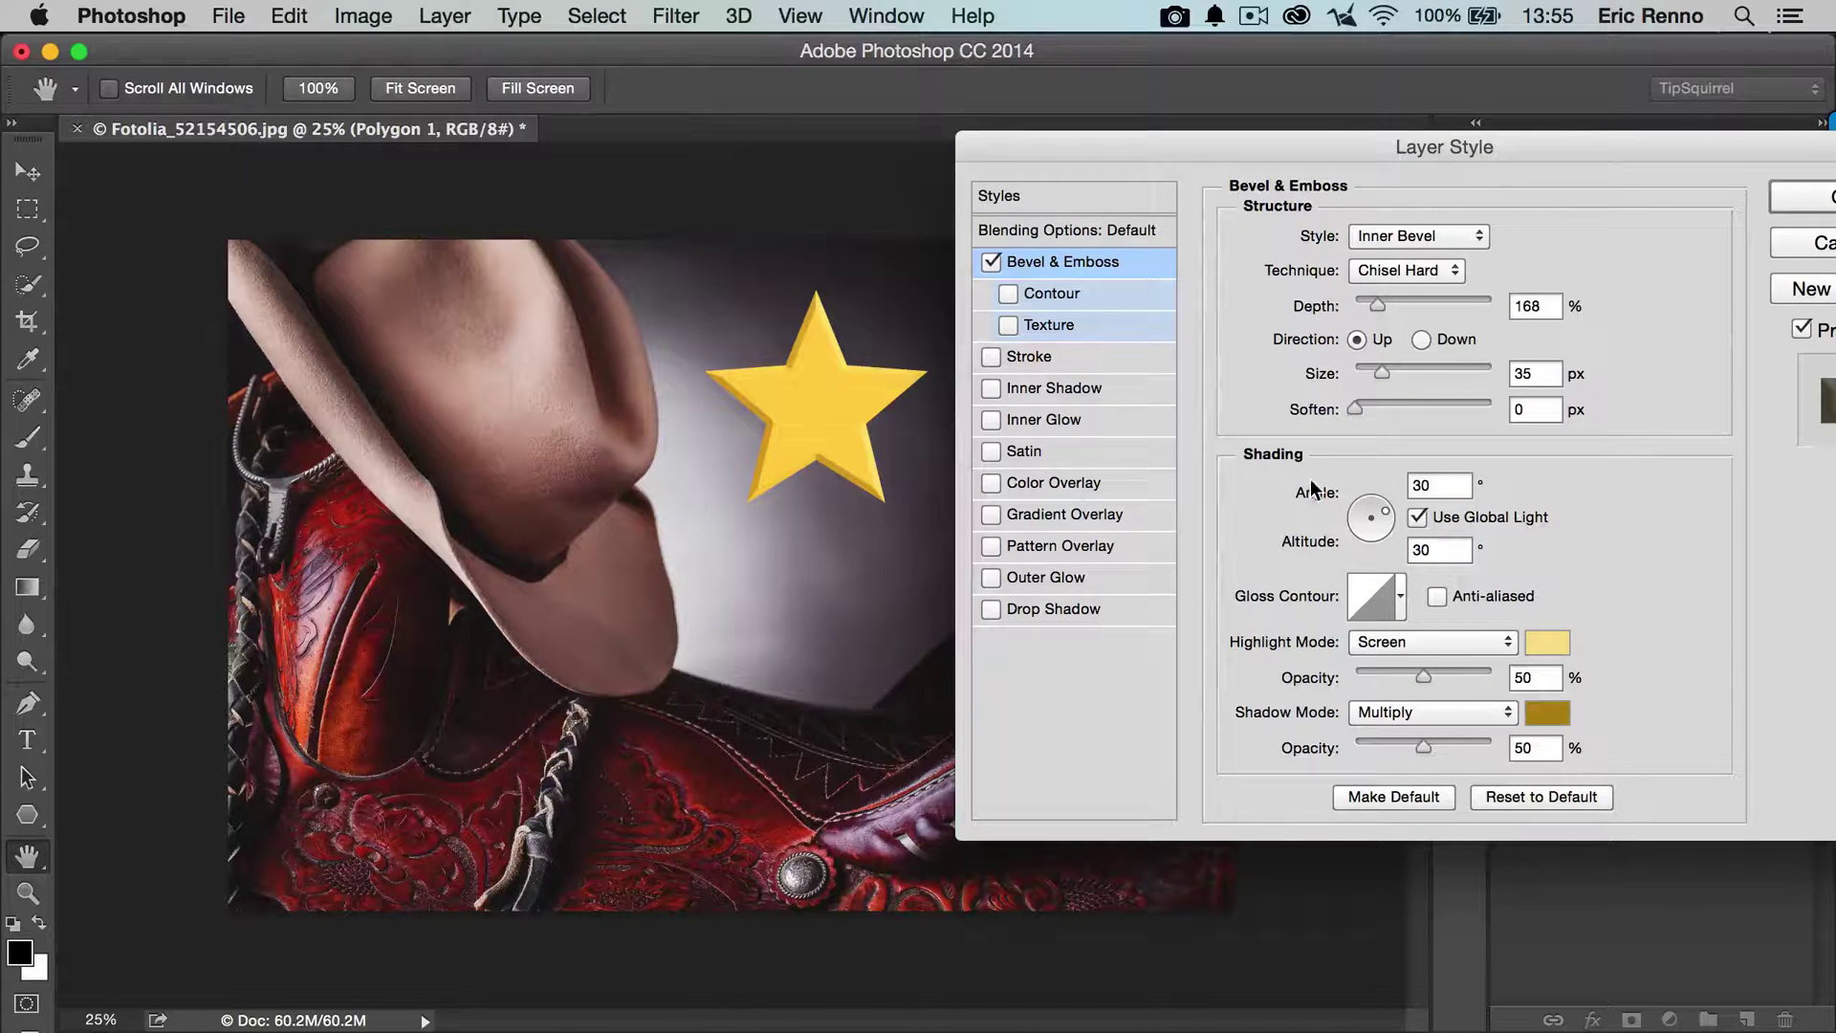
Step: Add a darker yellow Inner Shadow with size 103 px, distance 16 px and opacity 71%
{"action": "left_click", "coordinate": [1088, 389]}
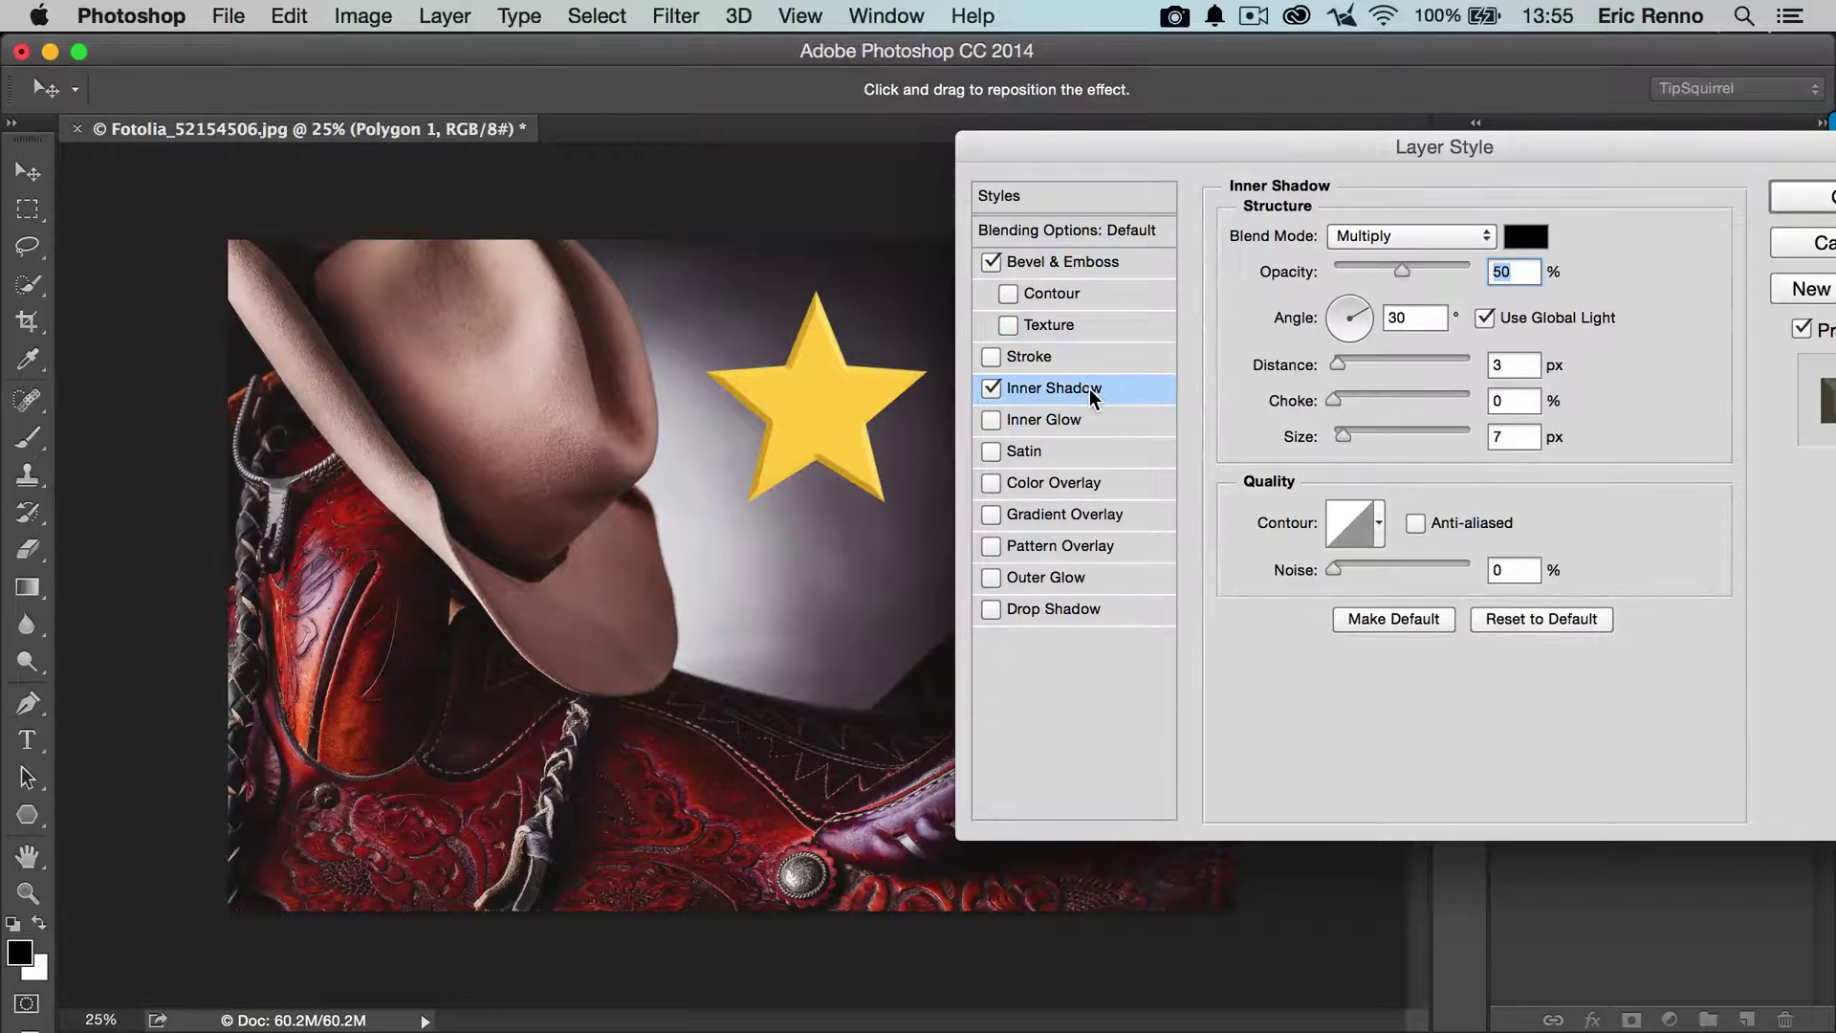
{"action": "left_click", "coordinate": [1525, 237]}
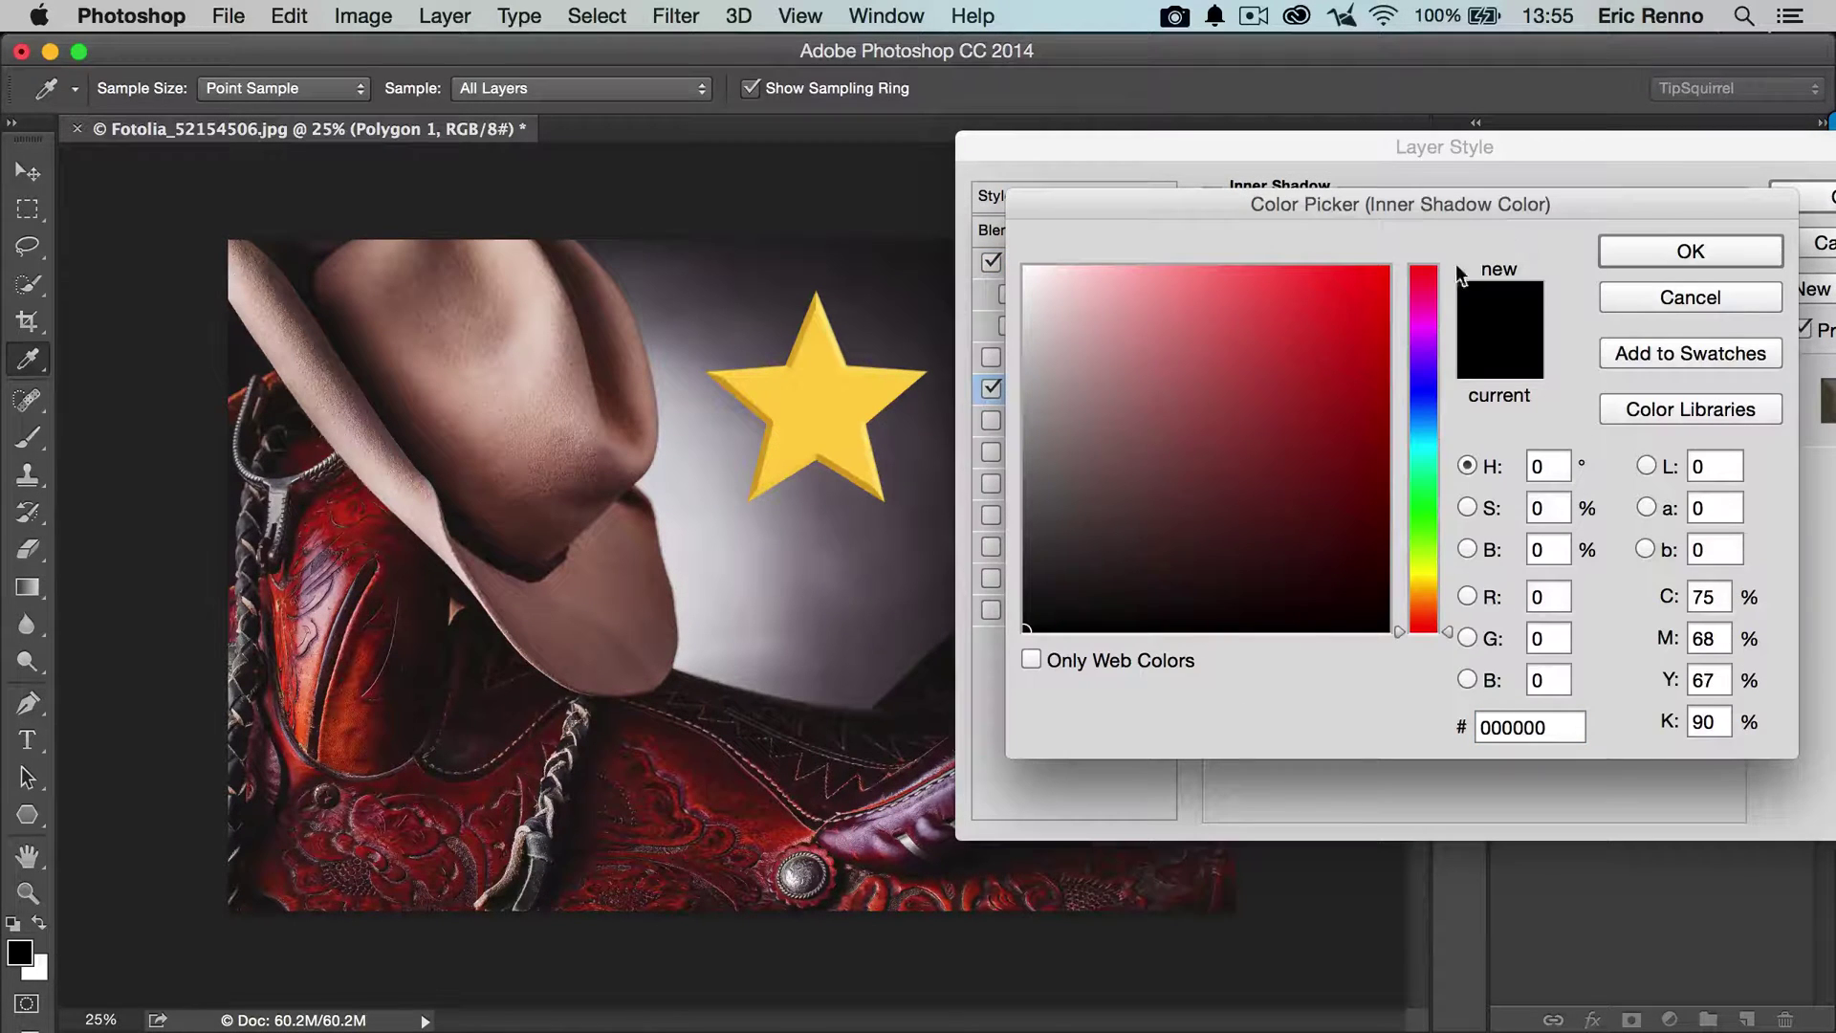
{"action": "left_click", "coordinate": [770, 441]}
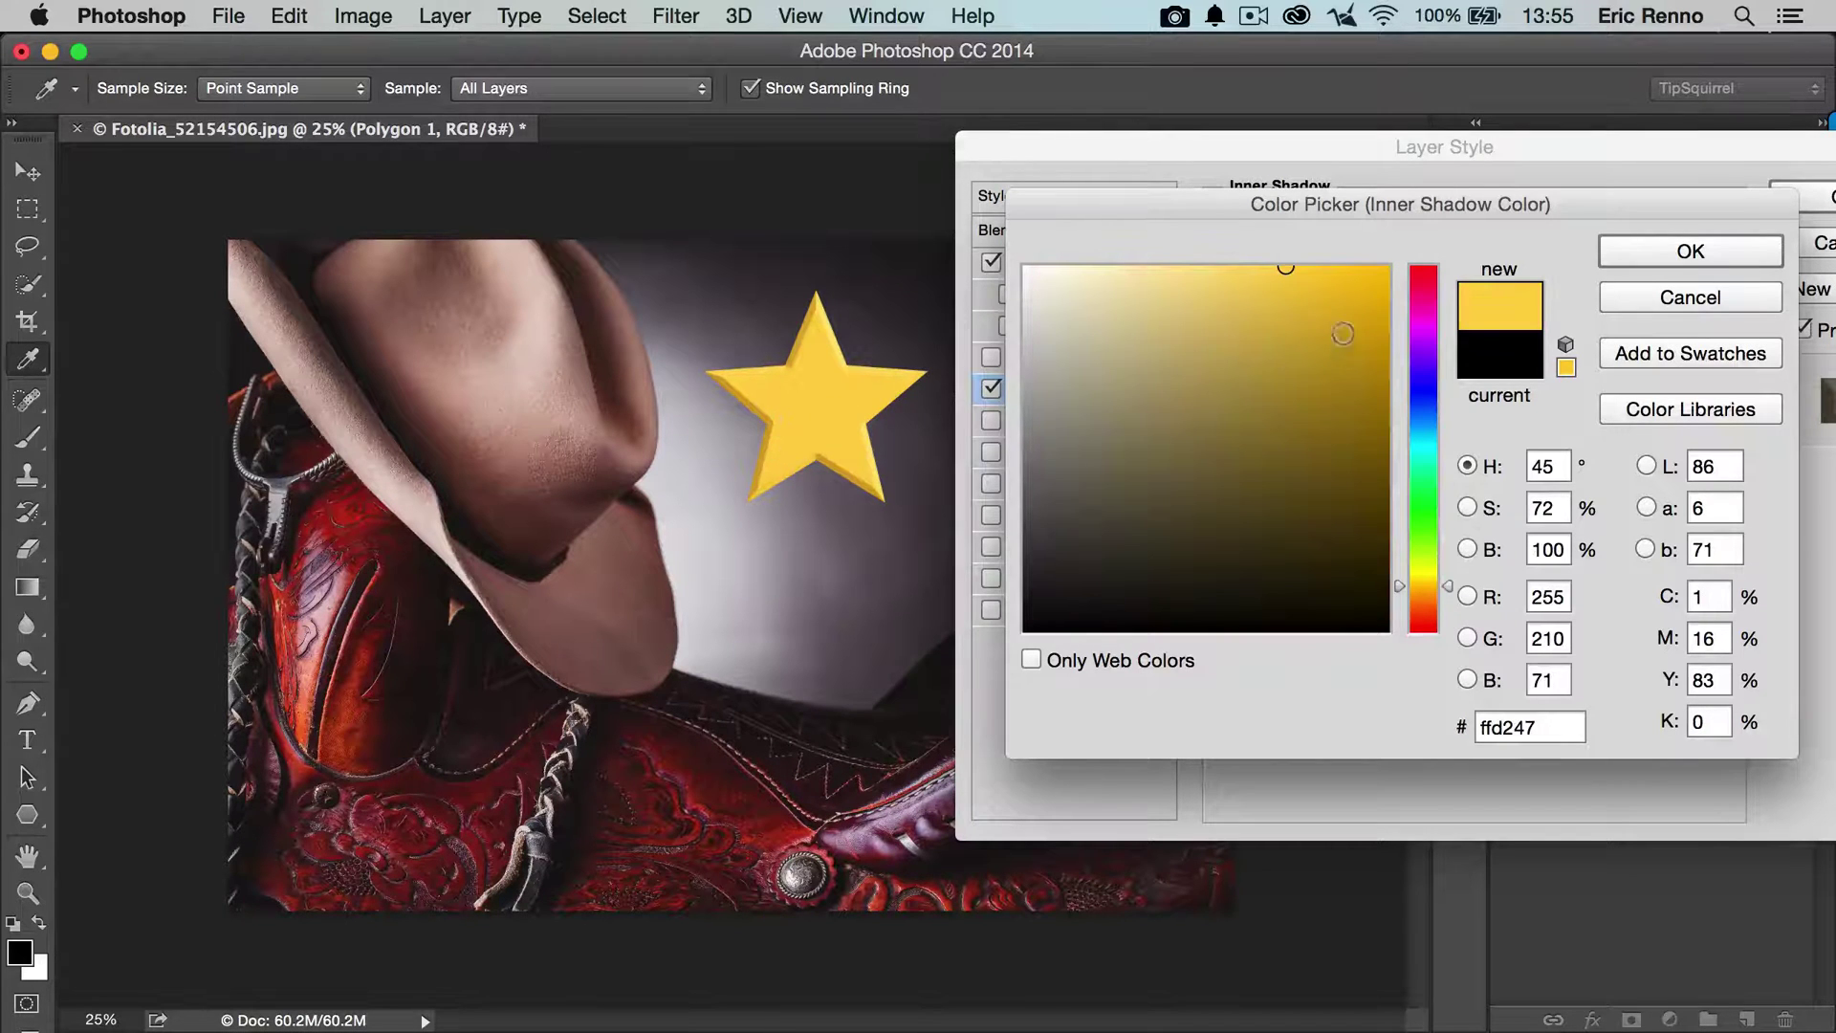
{"action": "left_click", "coordinate": [1343, 304]}
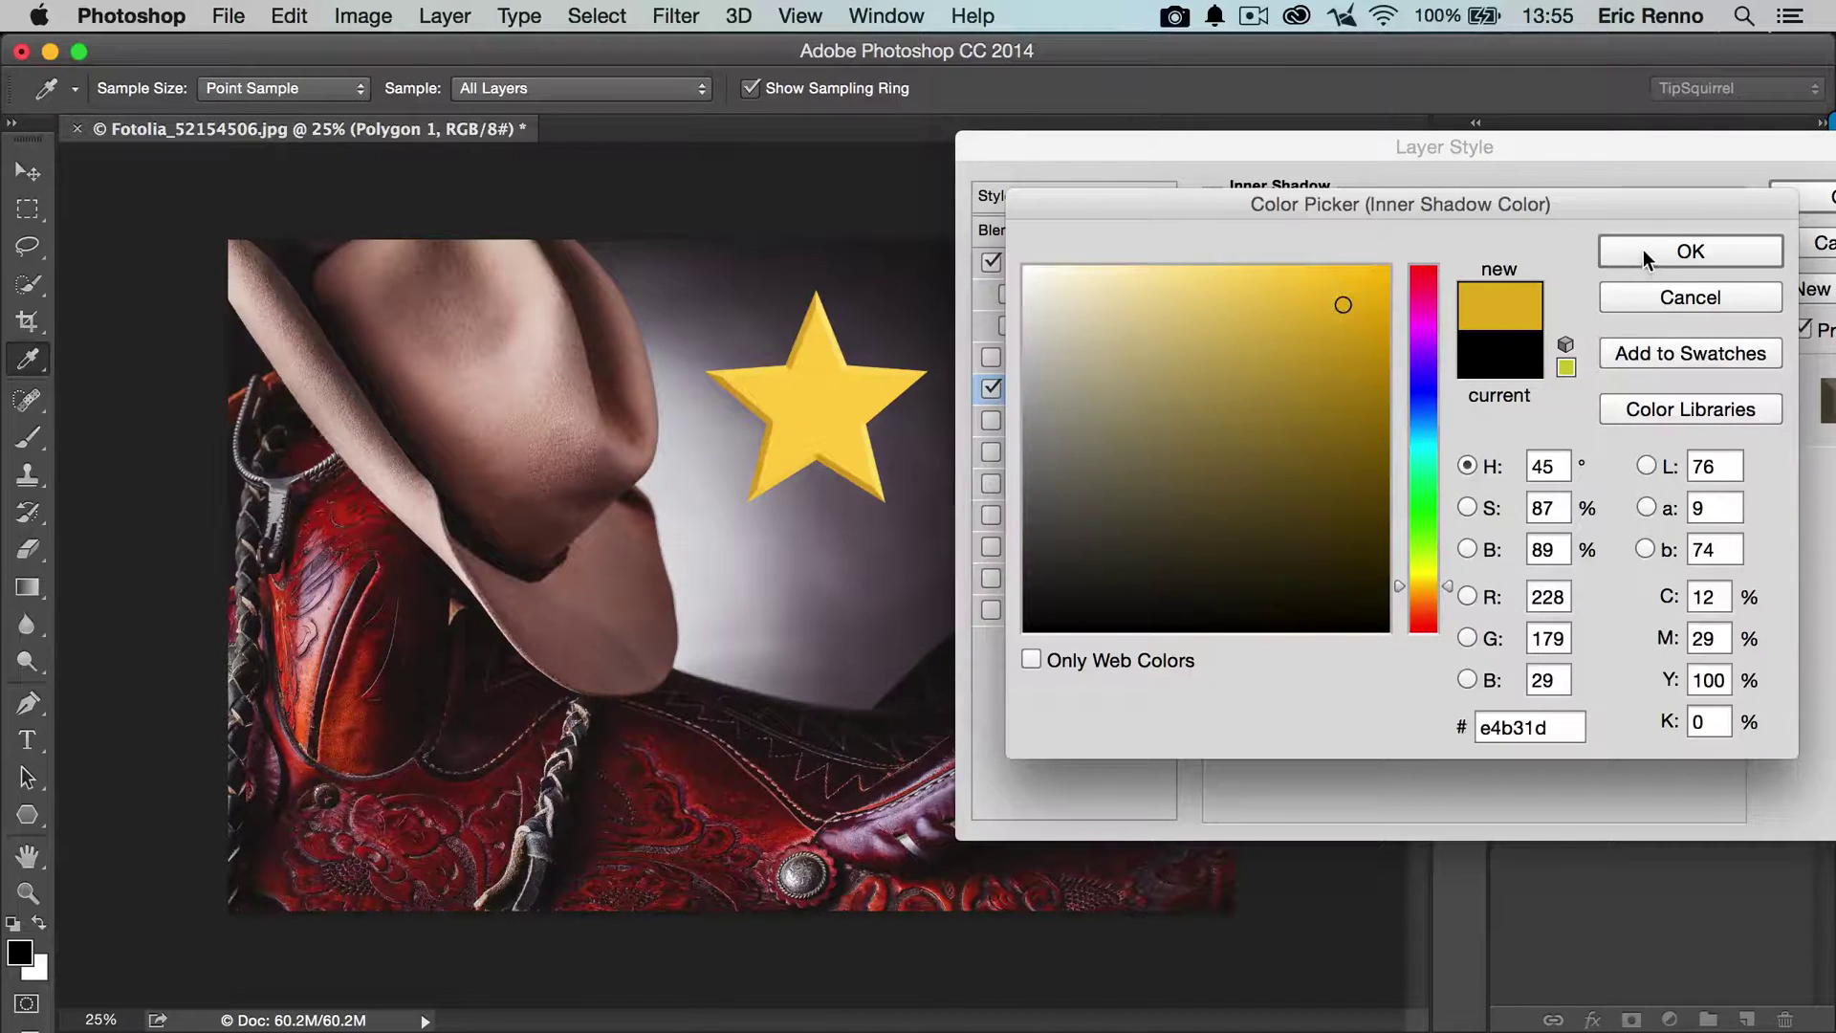
{"action": "left_click", "coordinate": [1643, 250]}
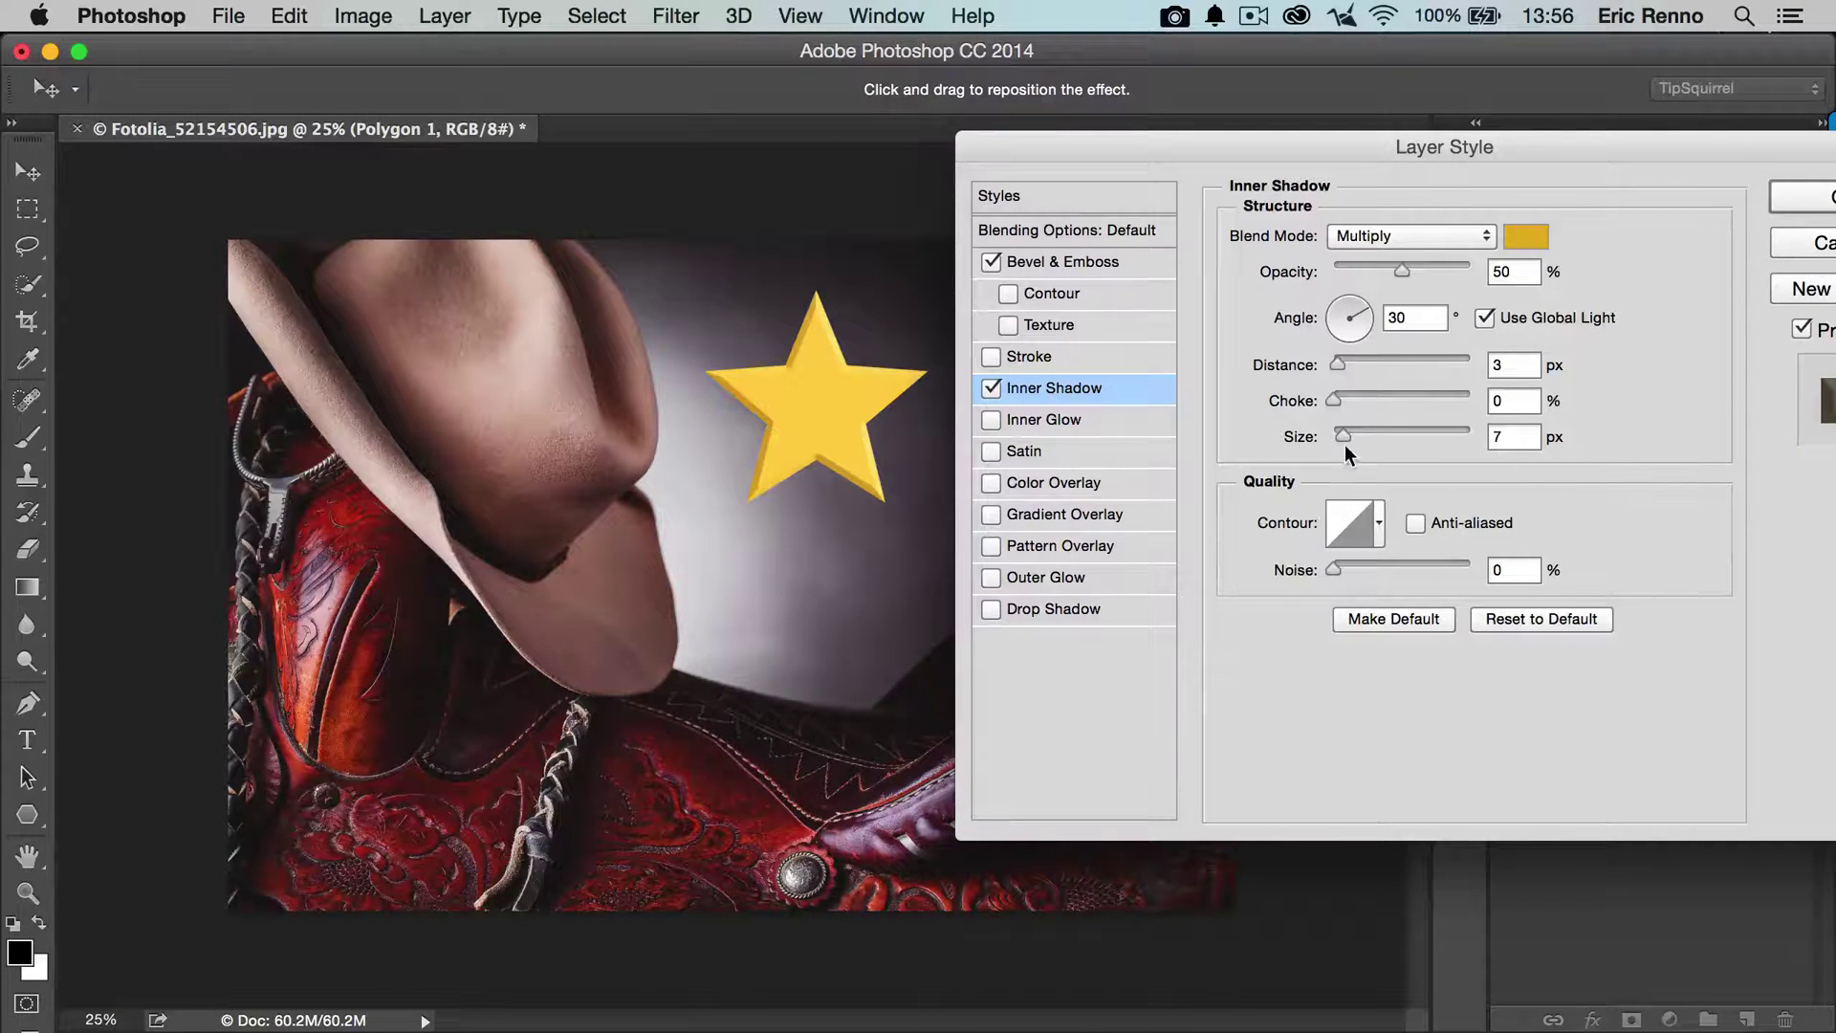
{"action": "left_click_drag", "start_coordinate": [1345, 438], "coordinate": [1394, 432]}
{"action": "left_click_drag", "start_coordinate": [1335, 362], "coordinate": [1352, 364]}
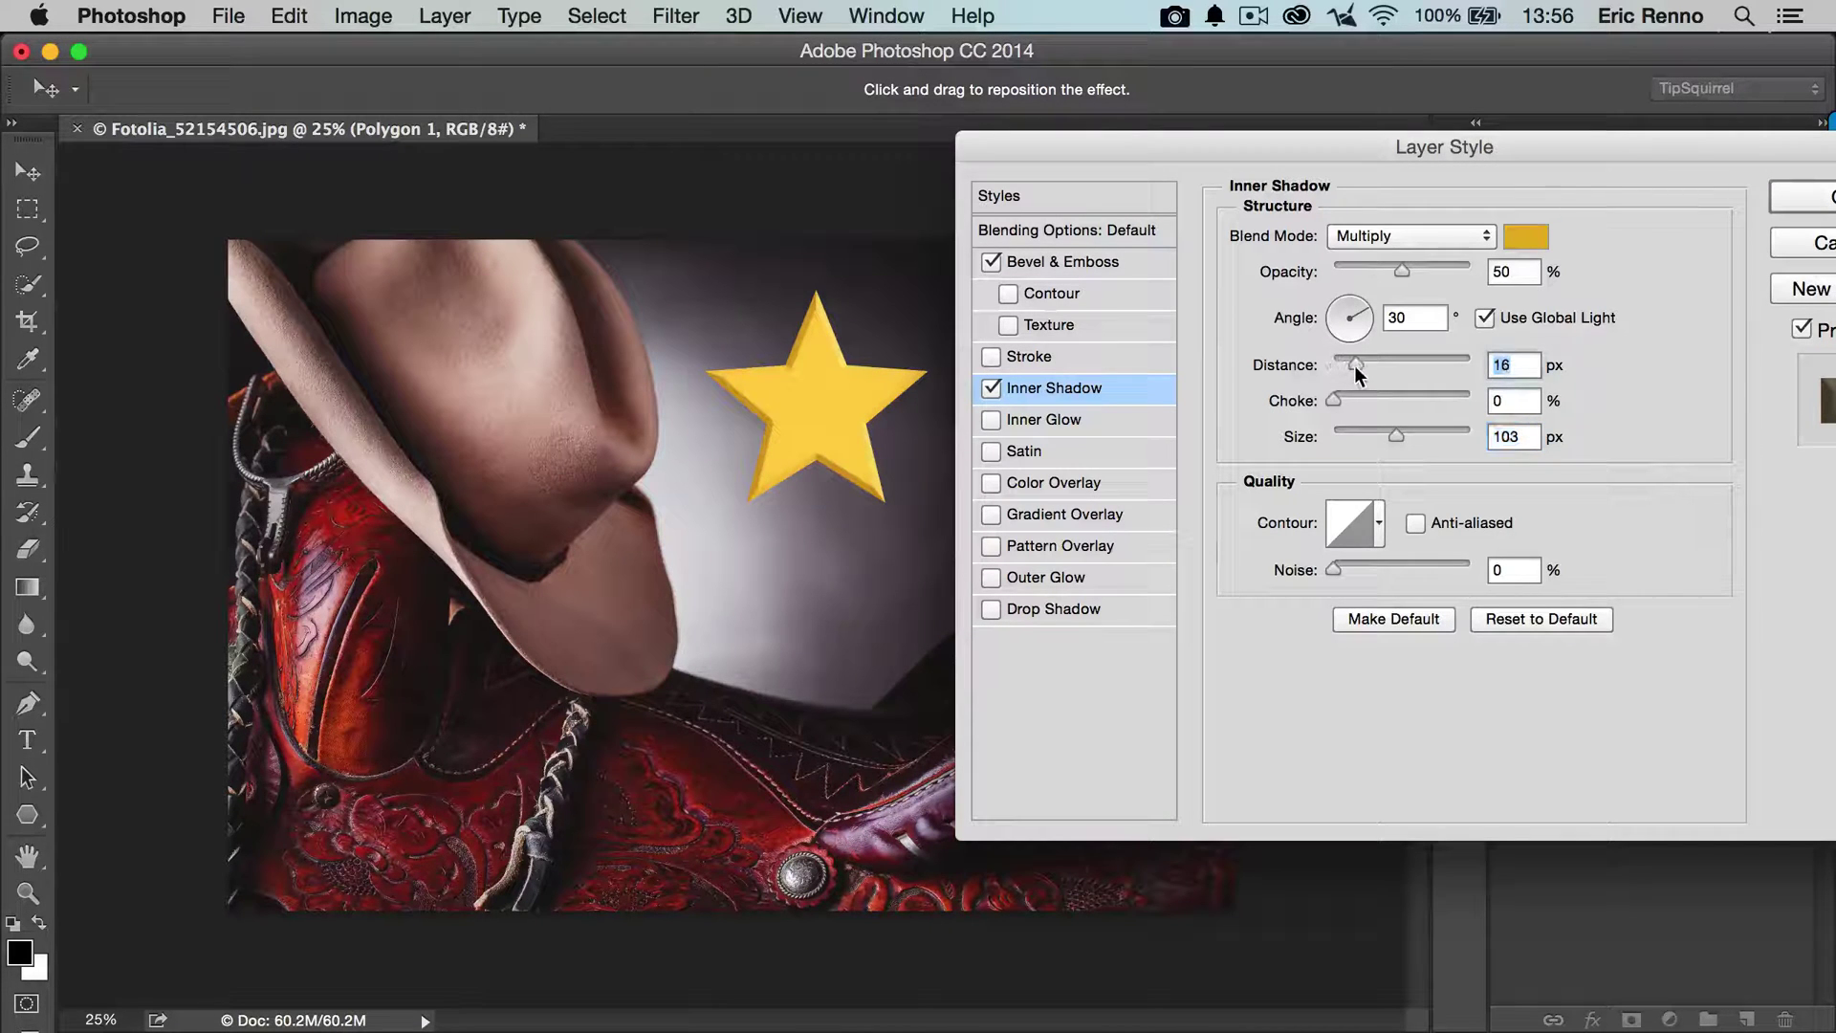
{"action": "left_click_drag", "start_coordinate": [1403, 268], "coordinate": [1430, 272]}
Step: Change the inner shadow colour to a darker gold, raise its size to 144 px, and apply
{"action": "left_click", "coordinate": [1526, 236]}
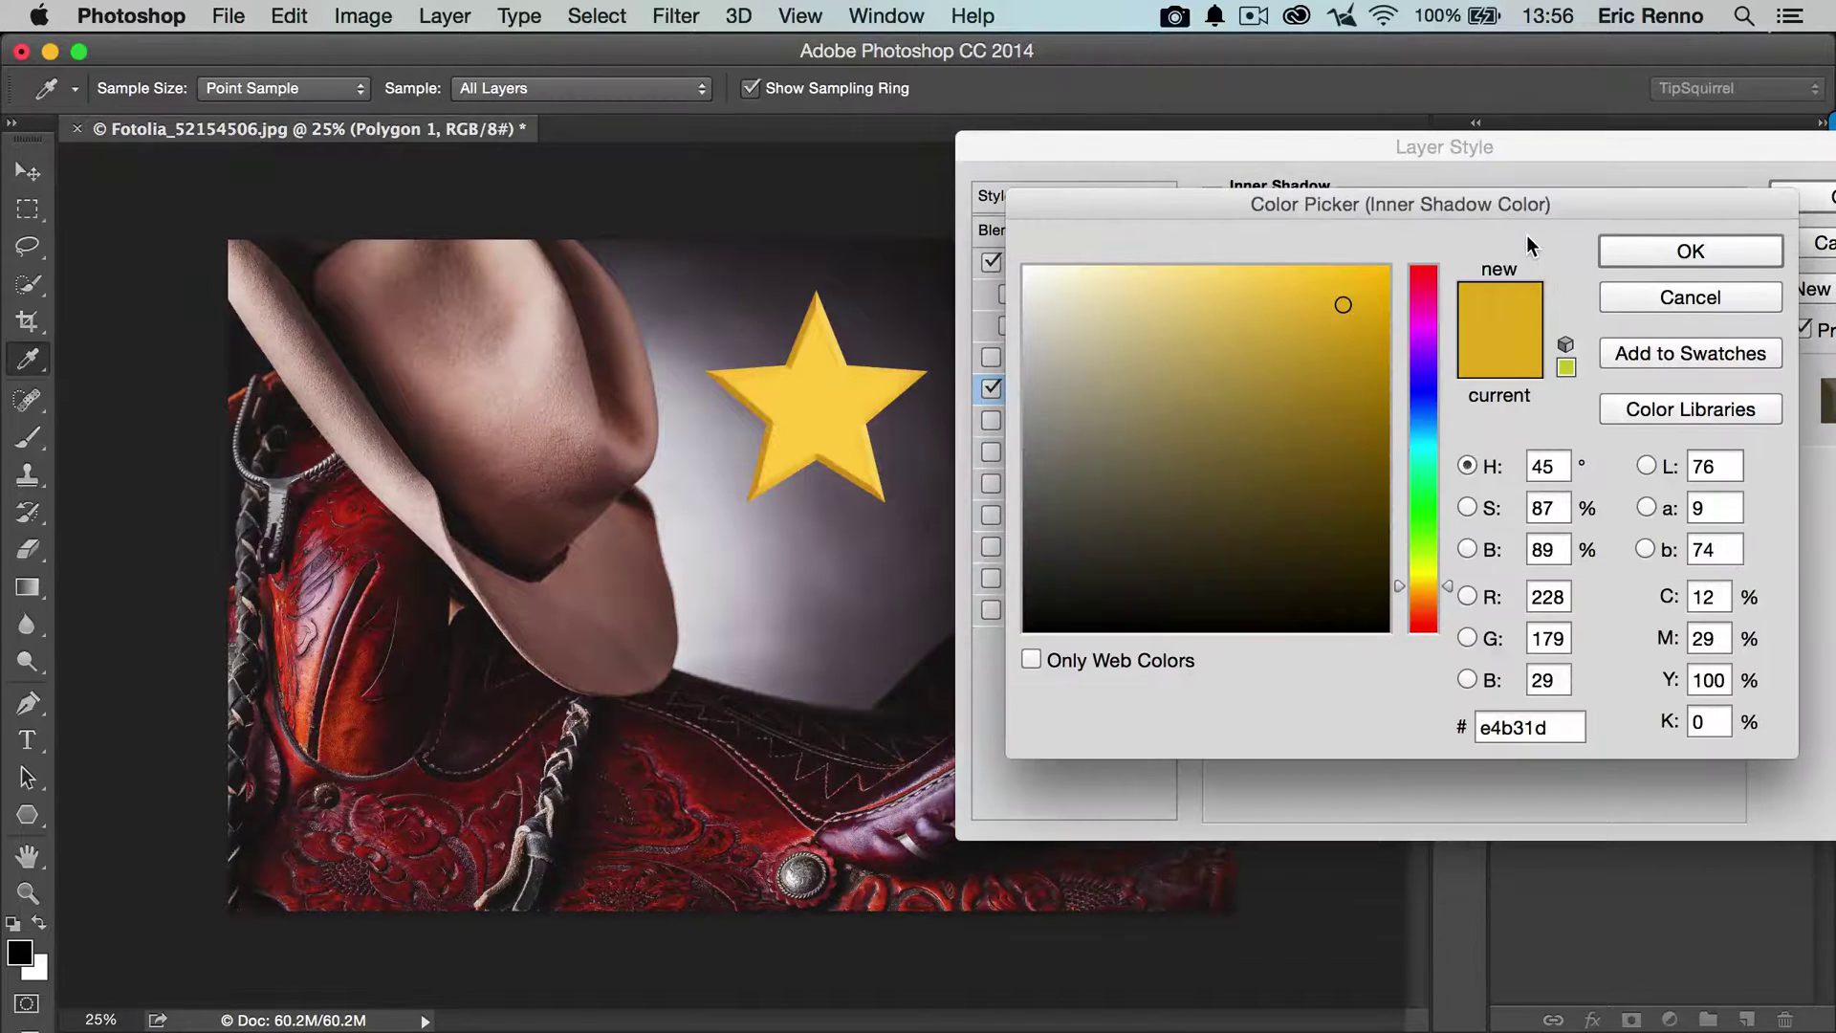
{"action": "left_click", "coordinate": [1347, 431]}
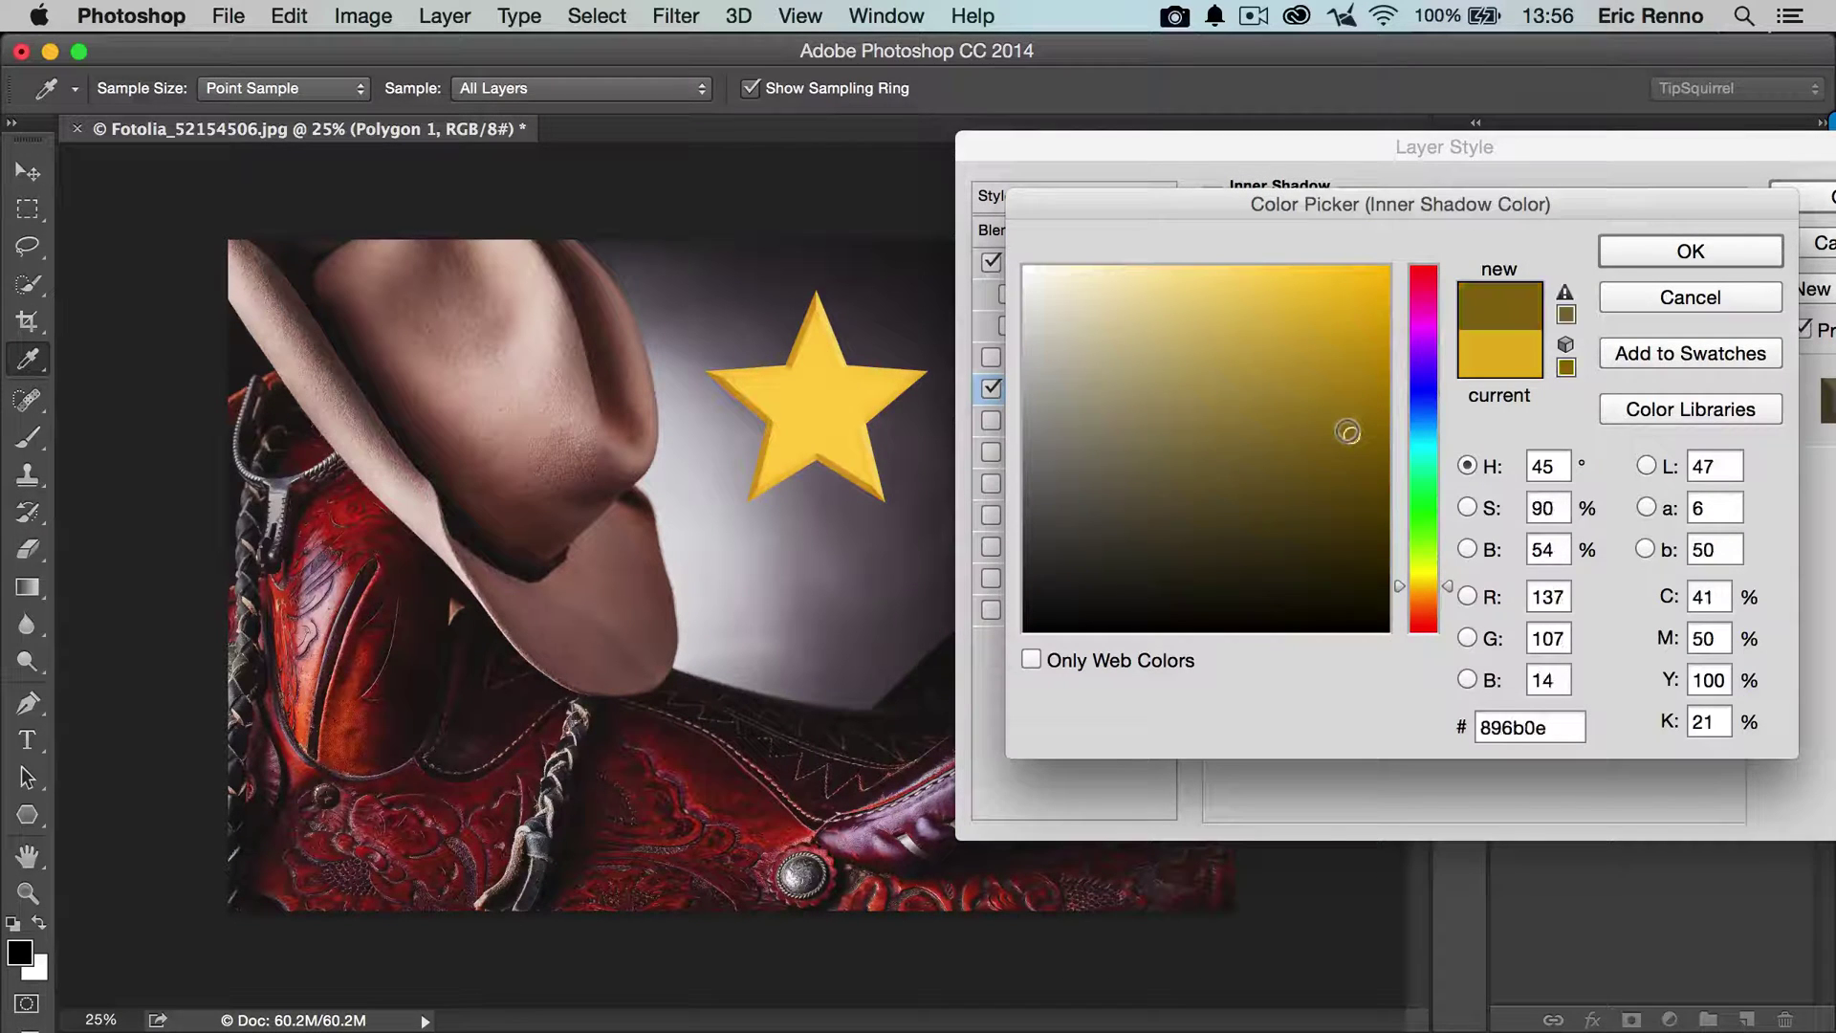
{"action": "left_click", "coordinate": [1653, 247]}
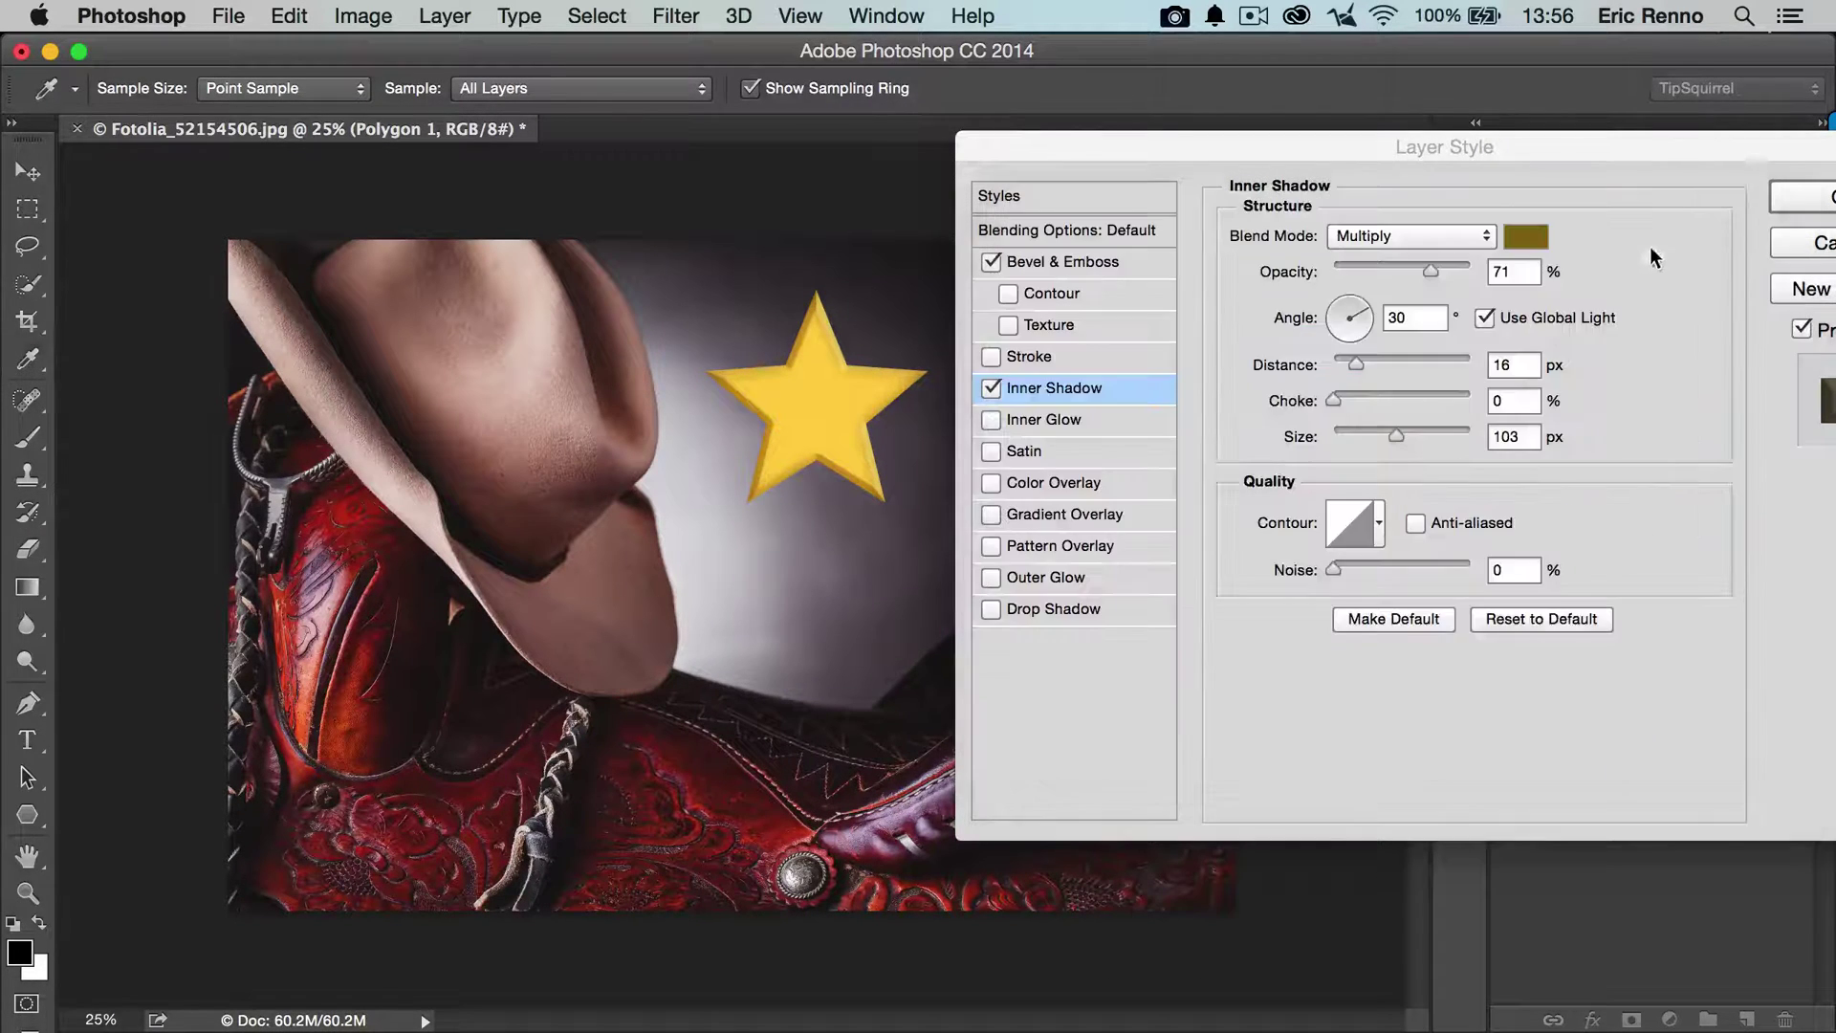
{"action": "left_click", "coordinate": [1397, 436]}
{"action": "left_click_drag", "start_coordinate": [1398, 434], "coordinate": [1415, 434]}
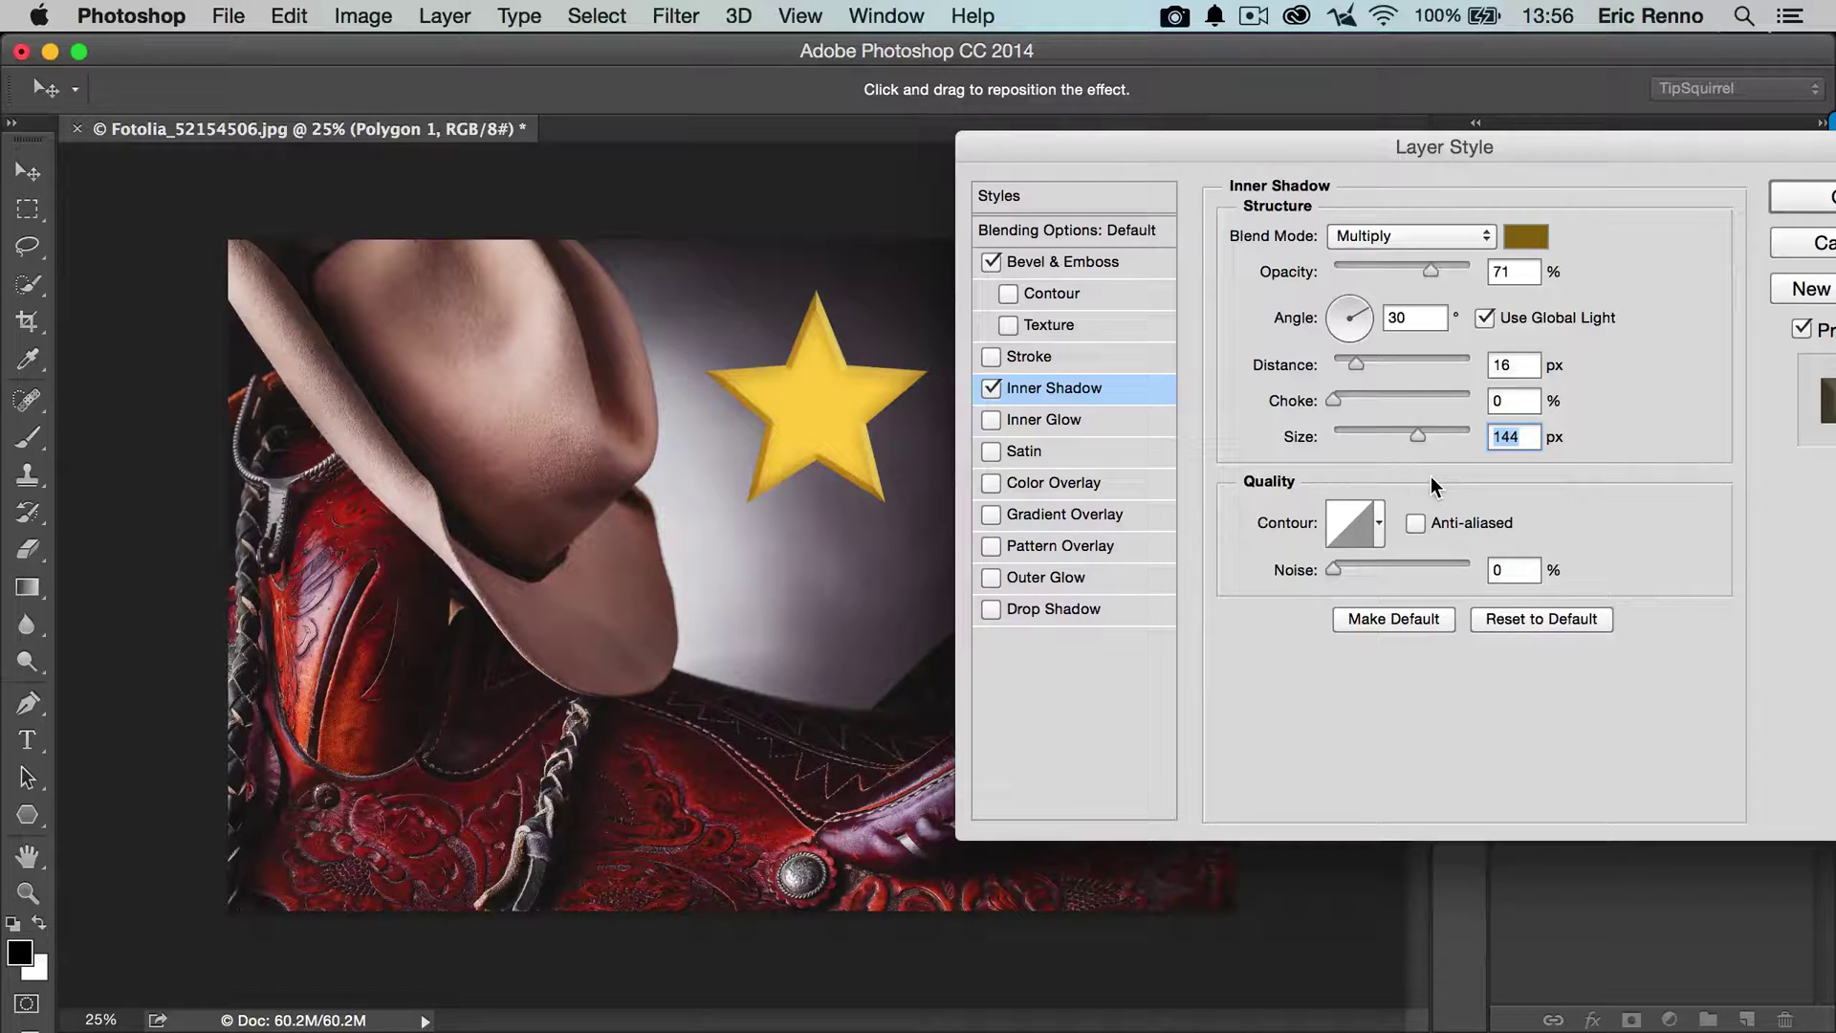
{"action": "left_click", "coordinate": [1784, 198]}
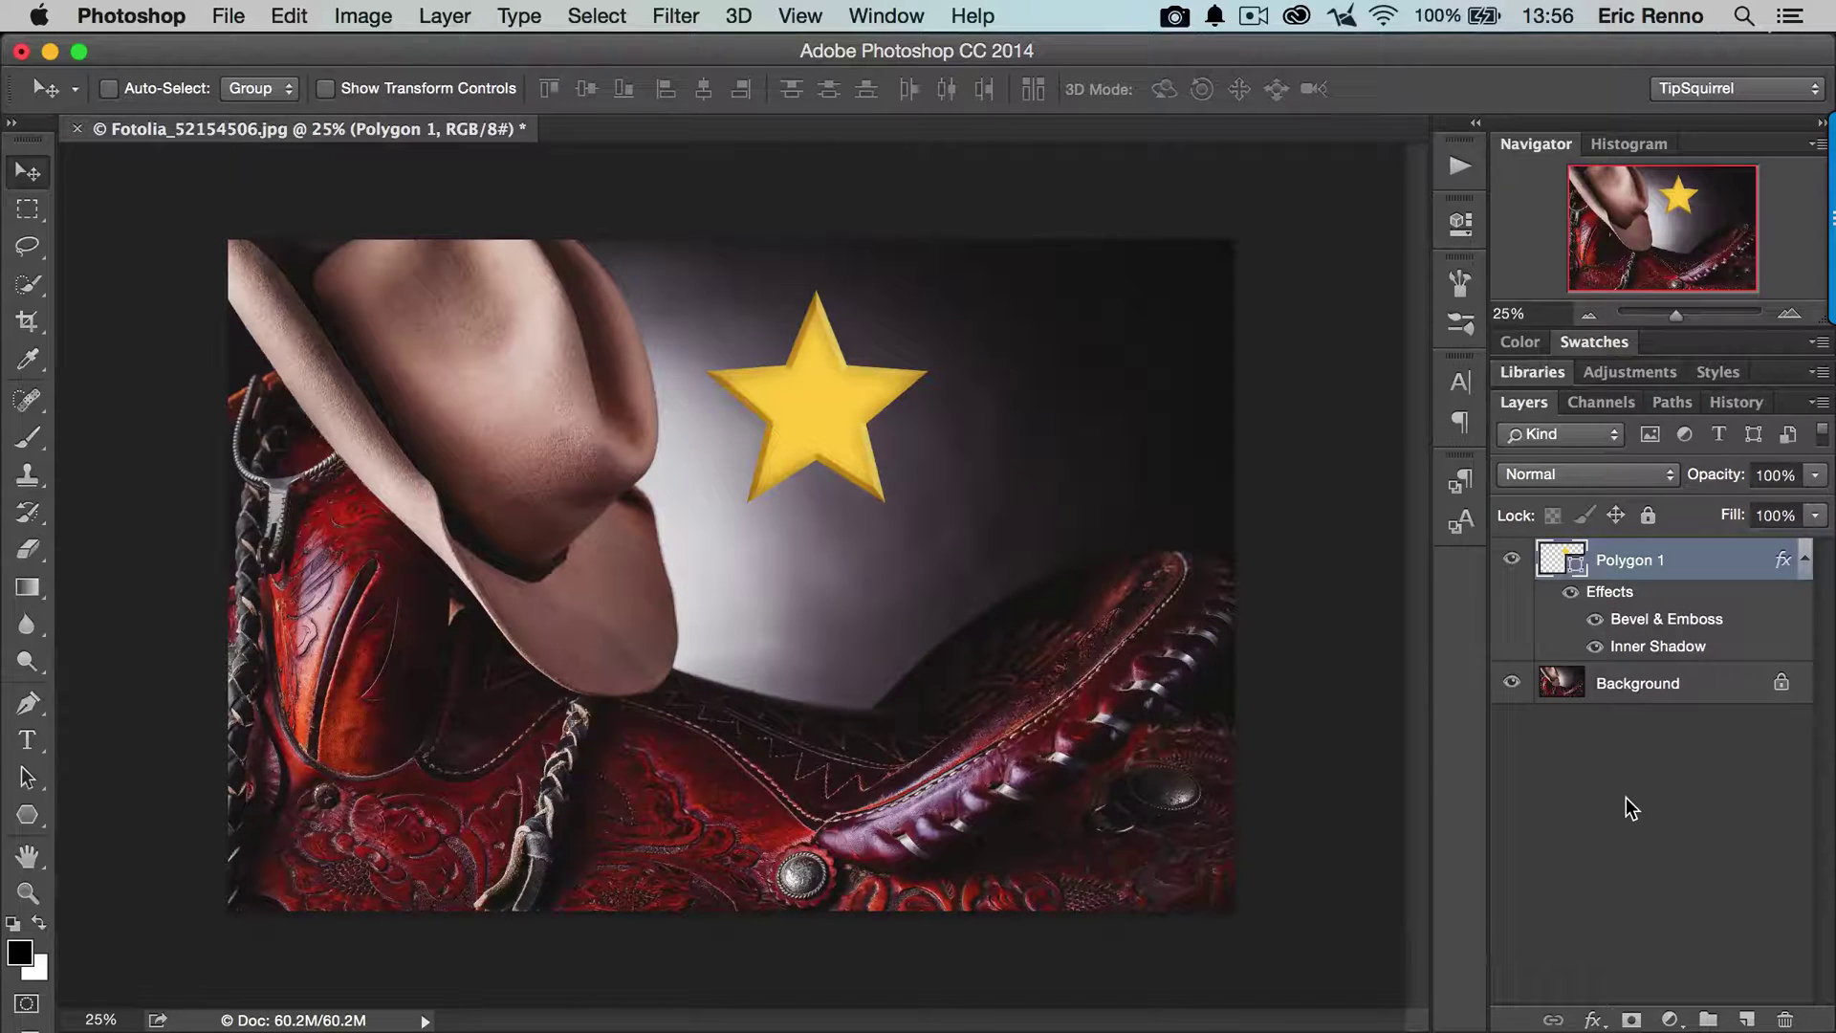
Step: Free-transform the star down to about 32% and commit it in the upper image area
{"action": "key", "text": "super"}
{"action": "key", "text": "super+t"}
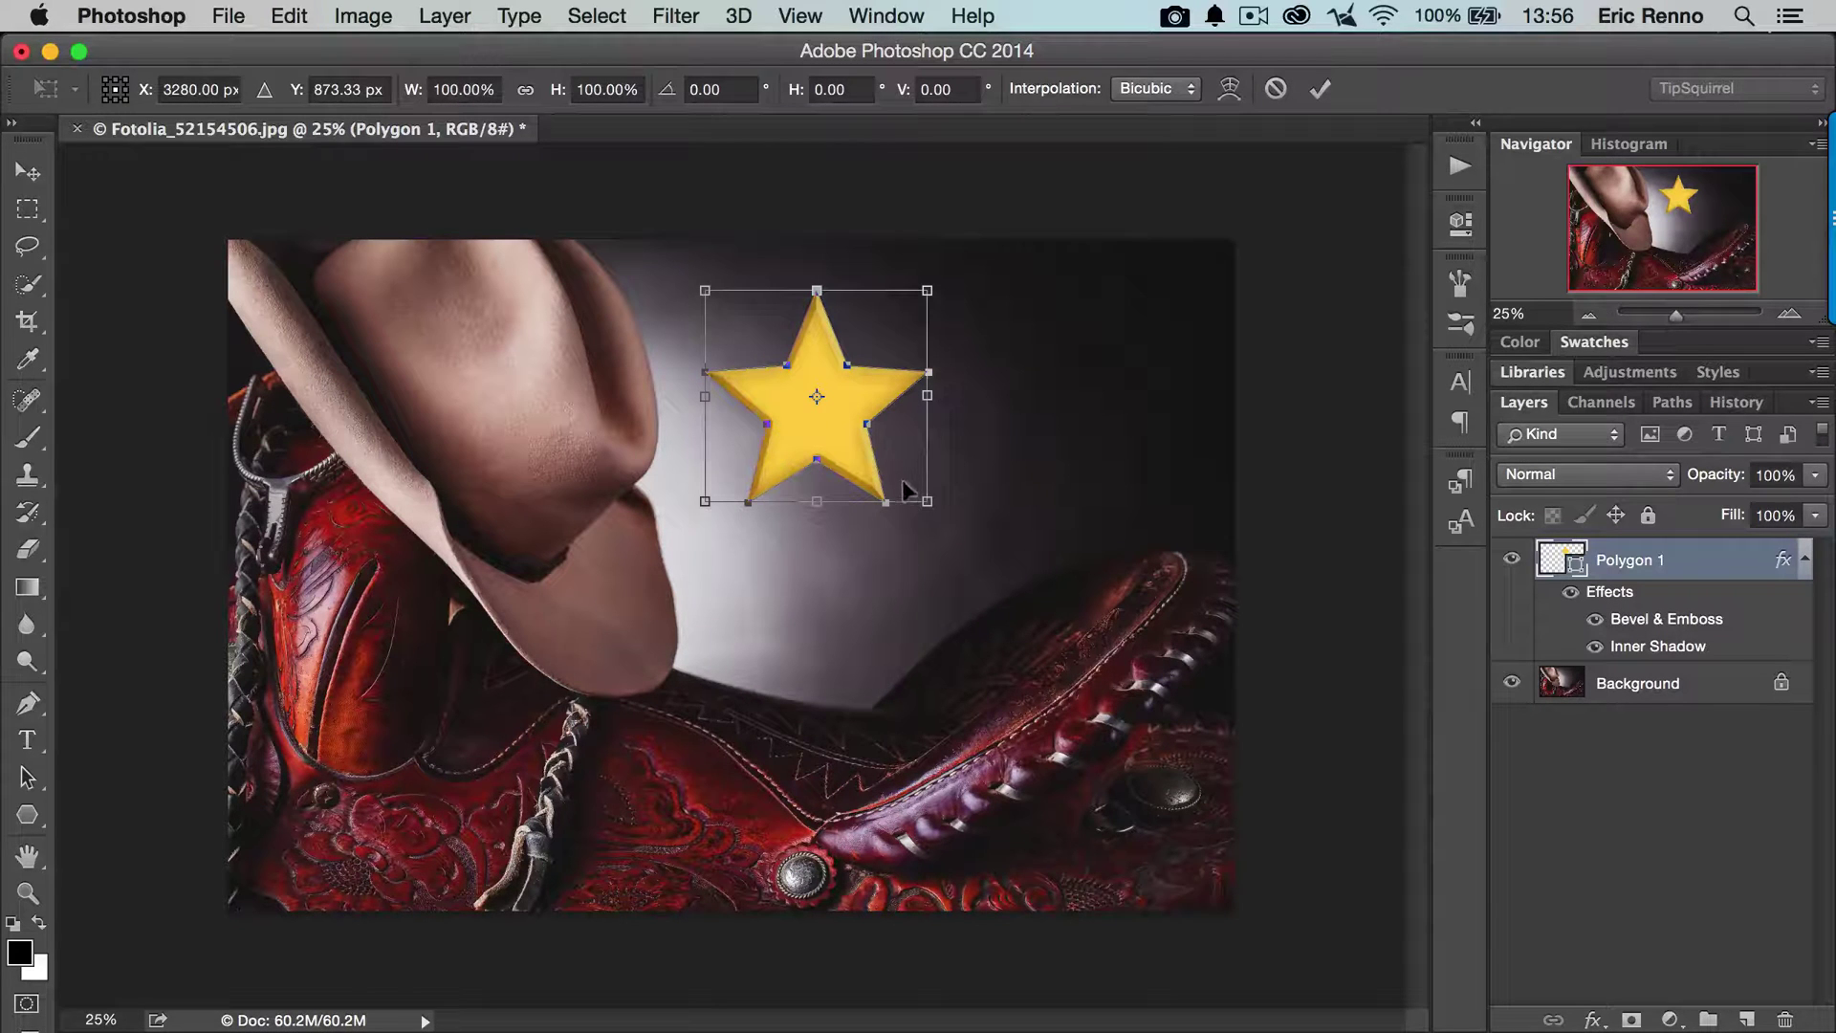
{"action": "left_click_drag", "start_coordinate": [927, 500], "coordinate": [771, 363]}
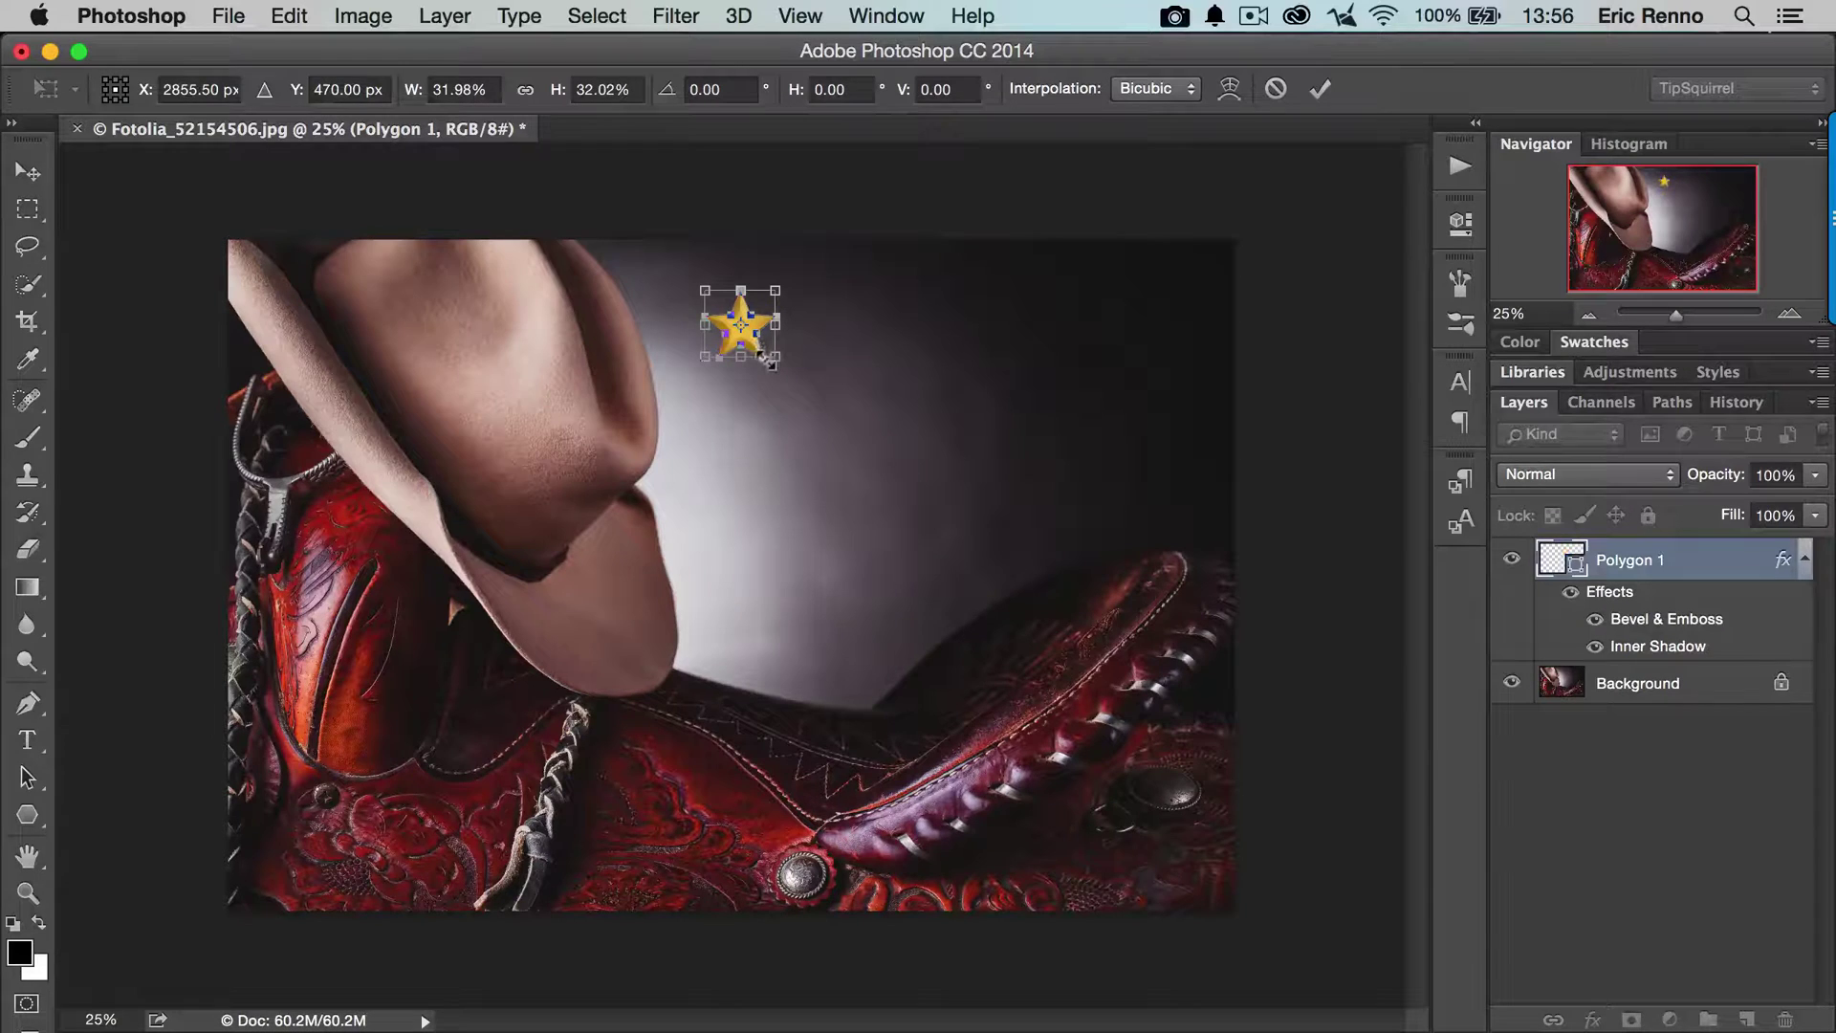
{"action": "left_click", "coordinate": [1324, 91]}
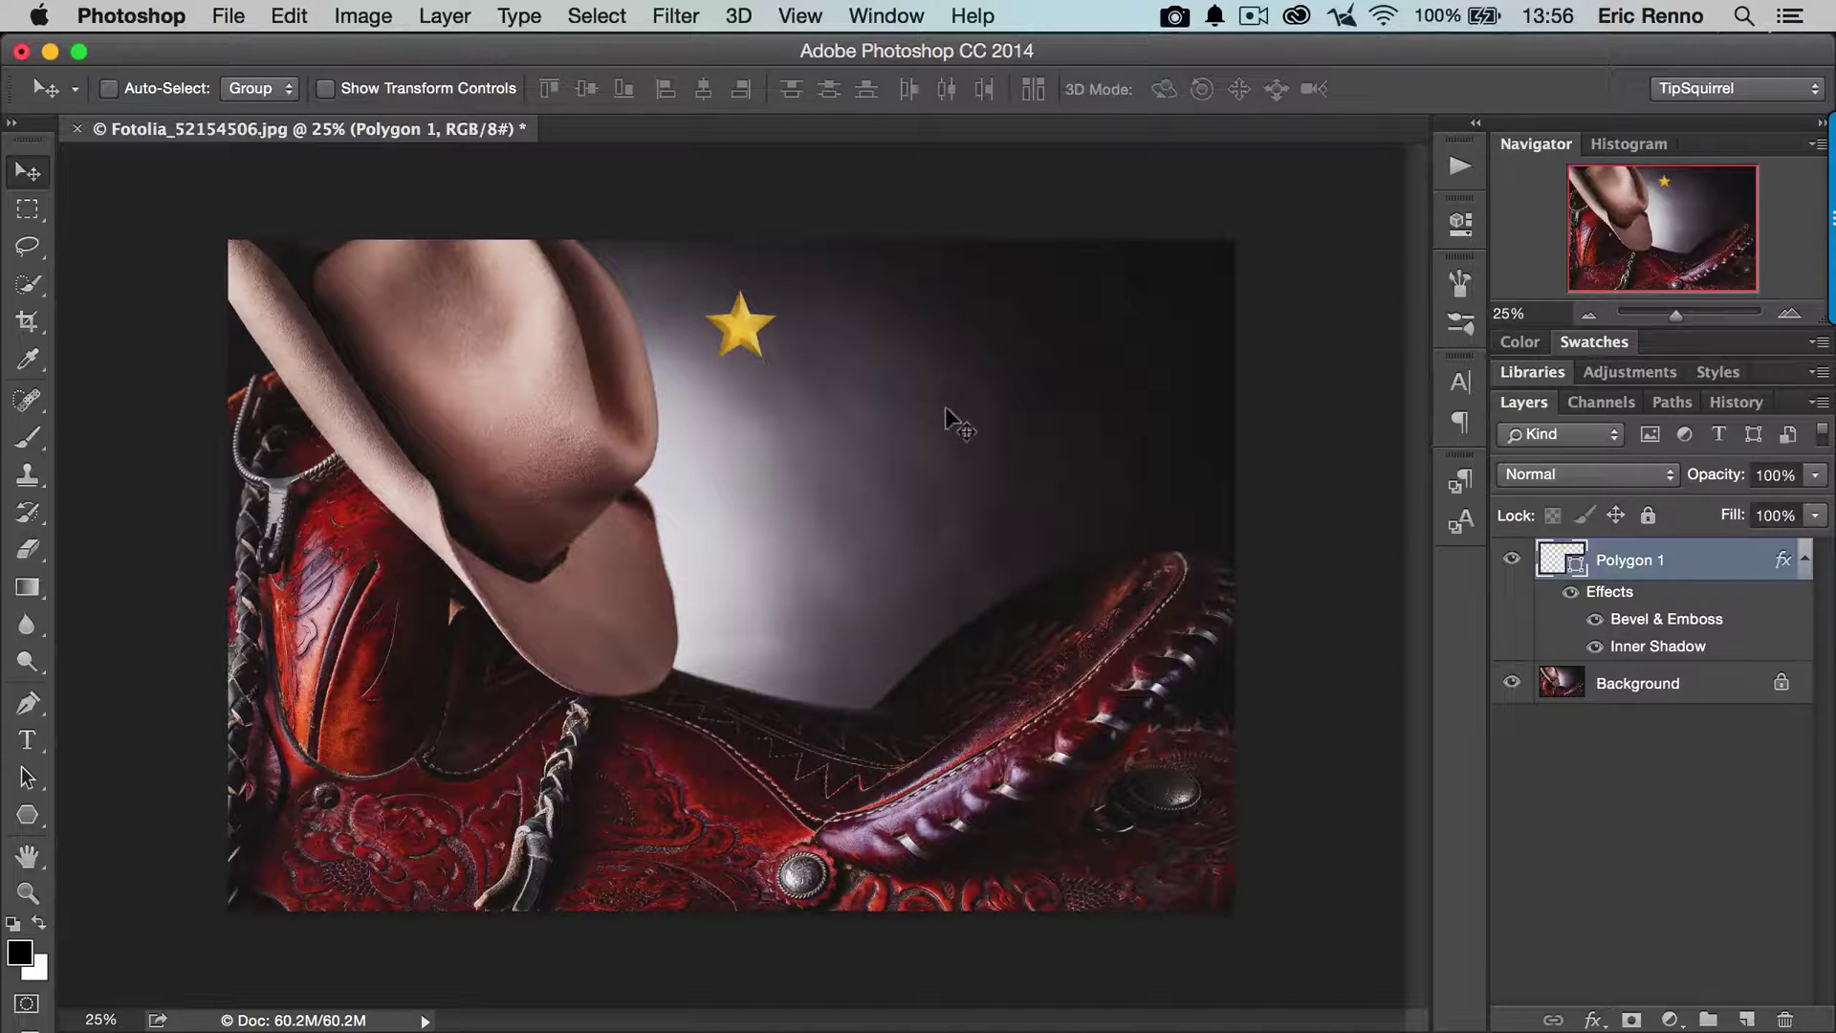
Step: Use Scale Effects on the Polygon 1 layer to set its bevel and inner shadow to 42%
{"action": "right_click", "coordinate": [1783, 560]}
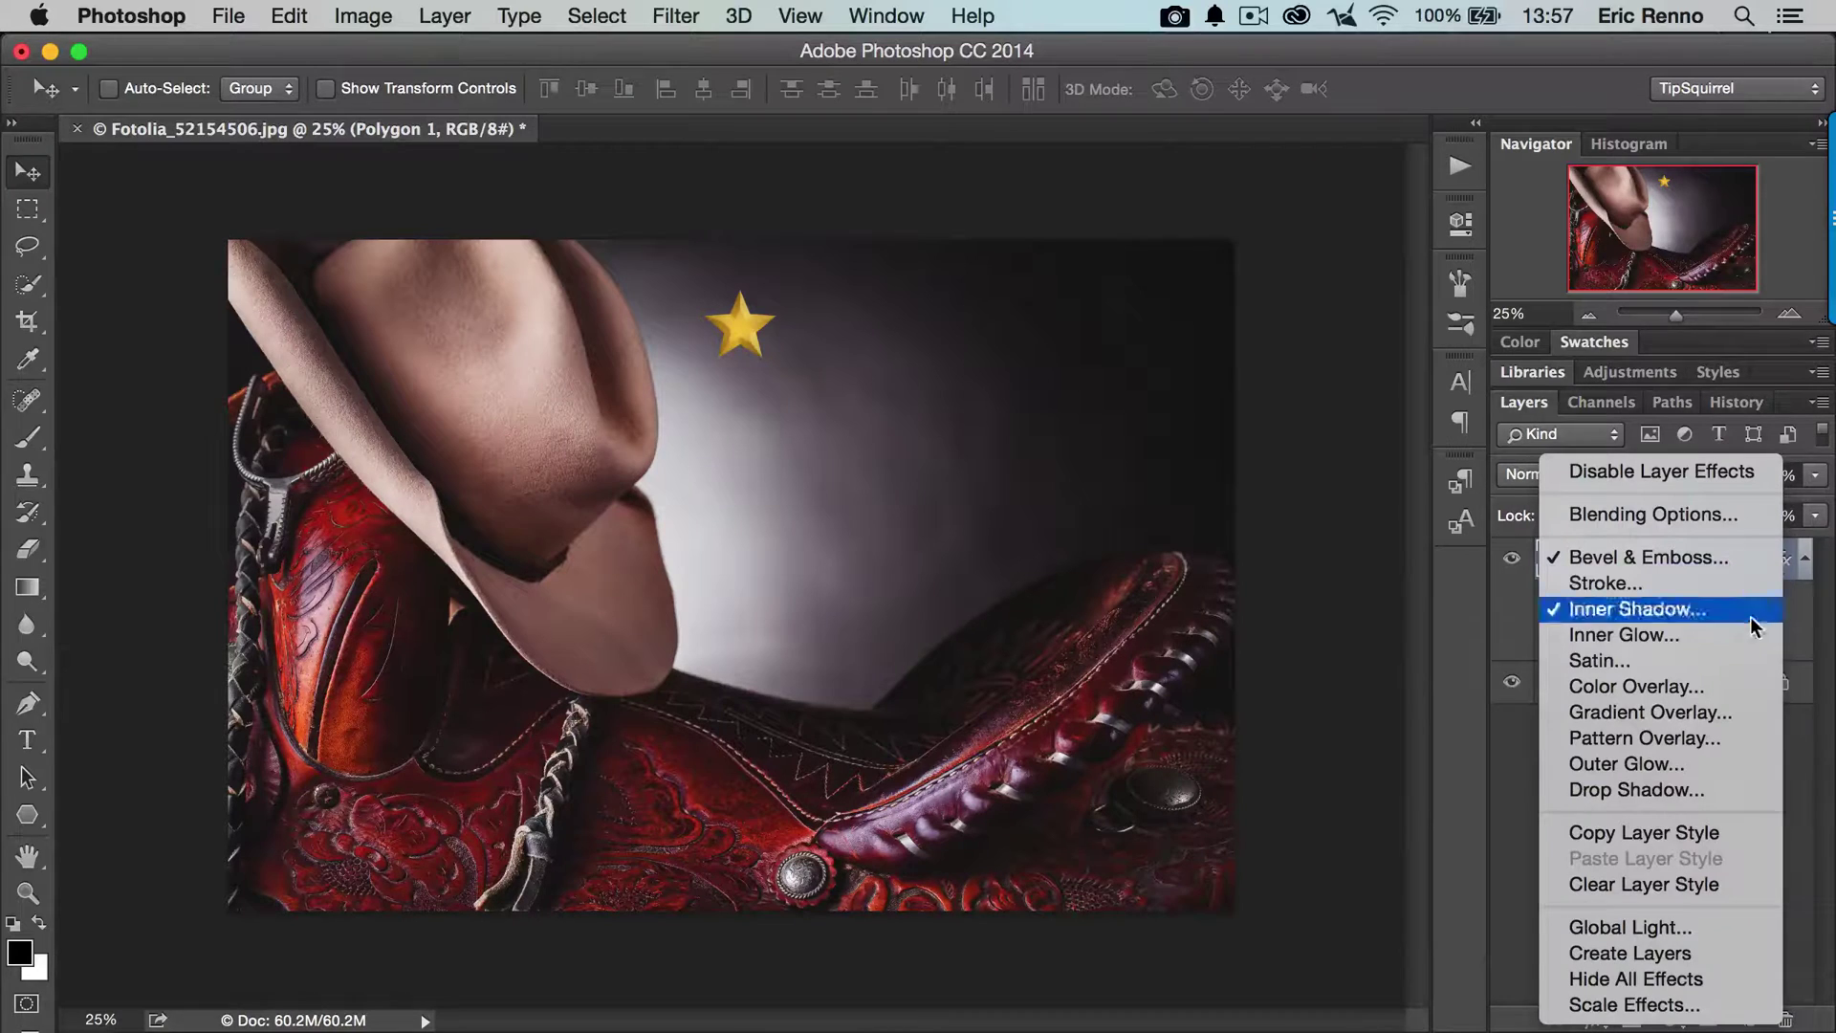
{"action": "left_click", "coordinate": [1658, 1006]}
{"action": "left_click", "coordinate": [897, 458]}
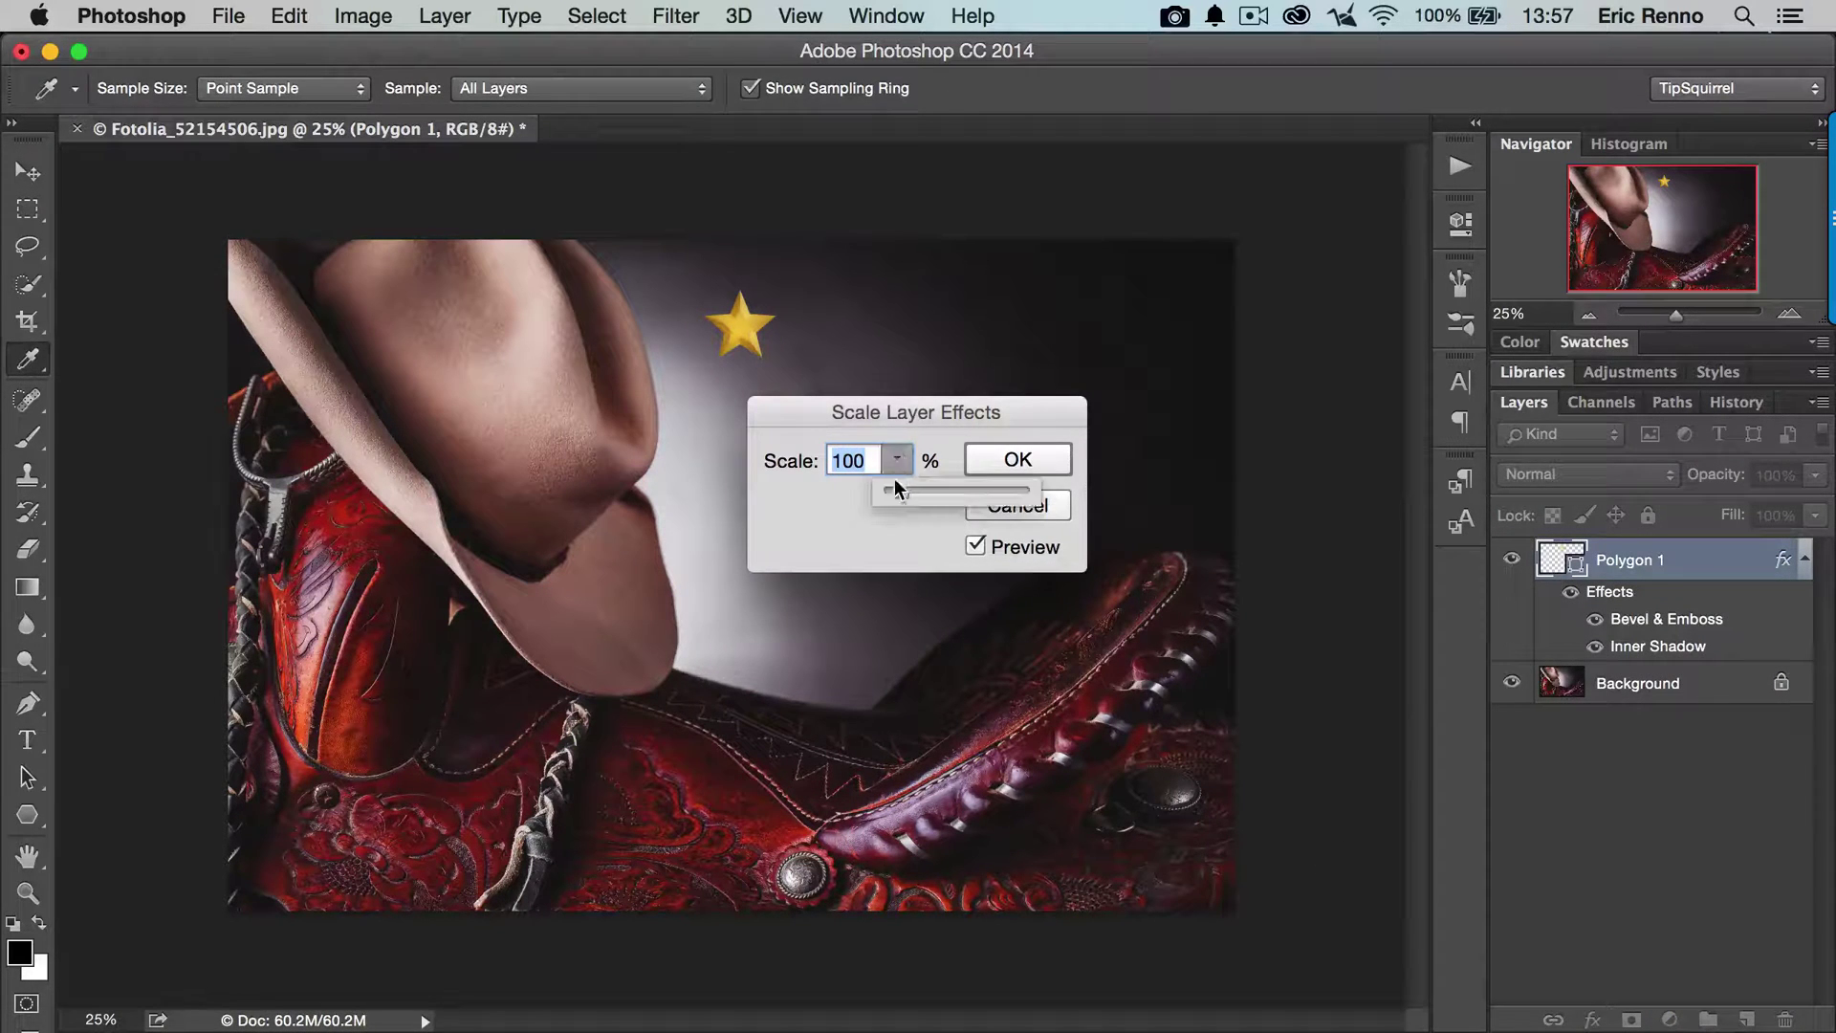
{"action": "left_click_drag", "start_coordinate": [897, 487], "coordinate": [895, 504]}
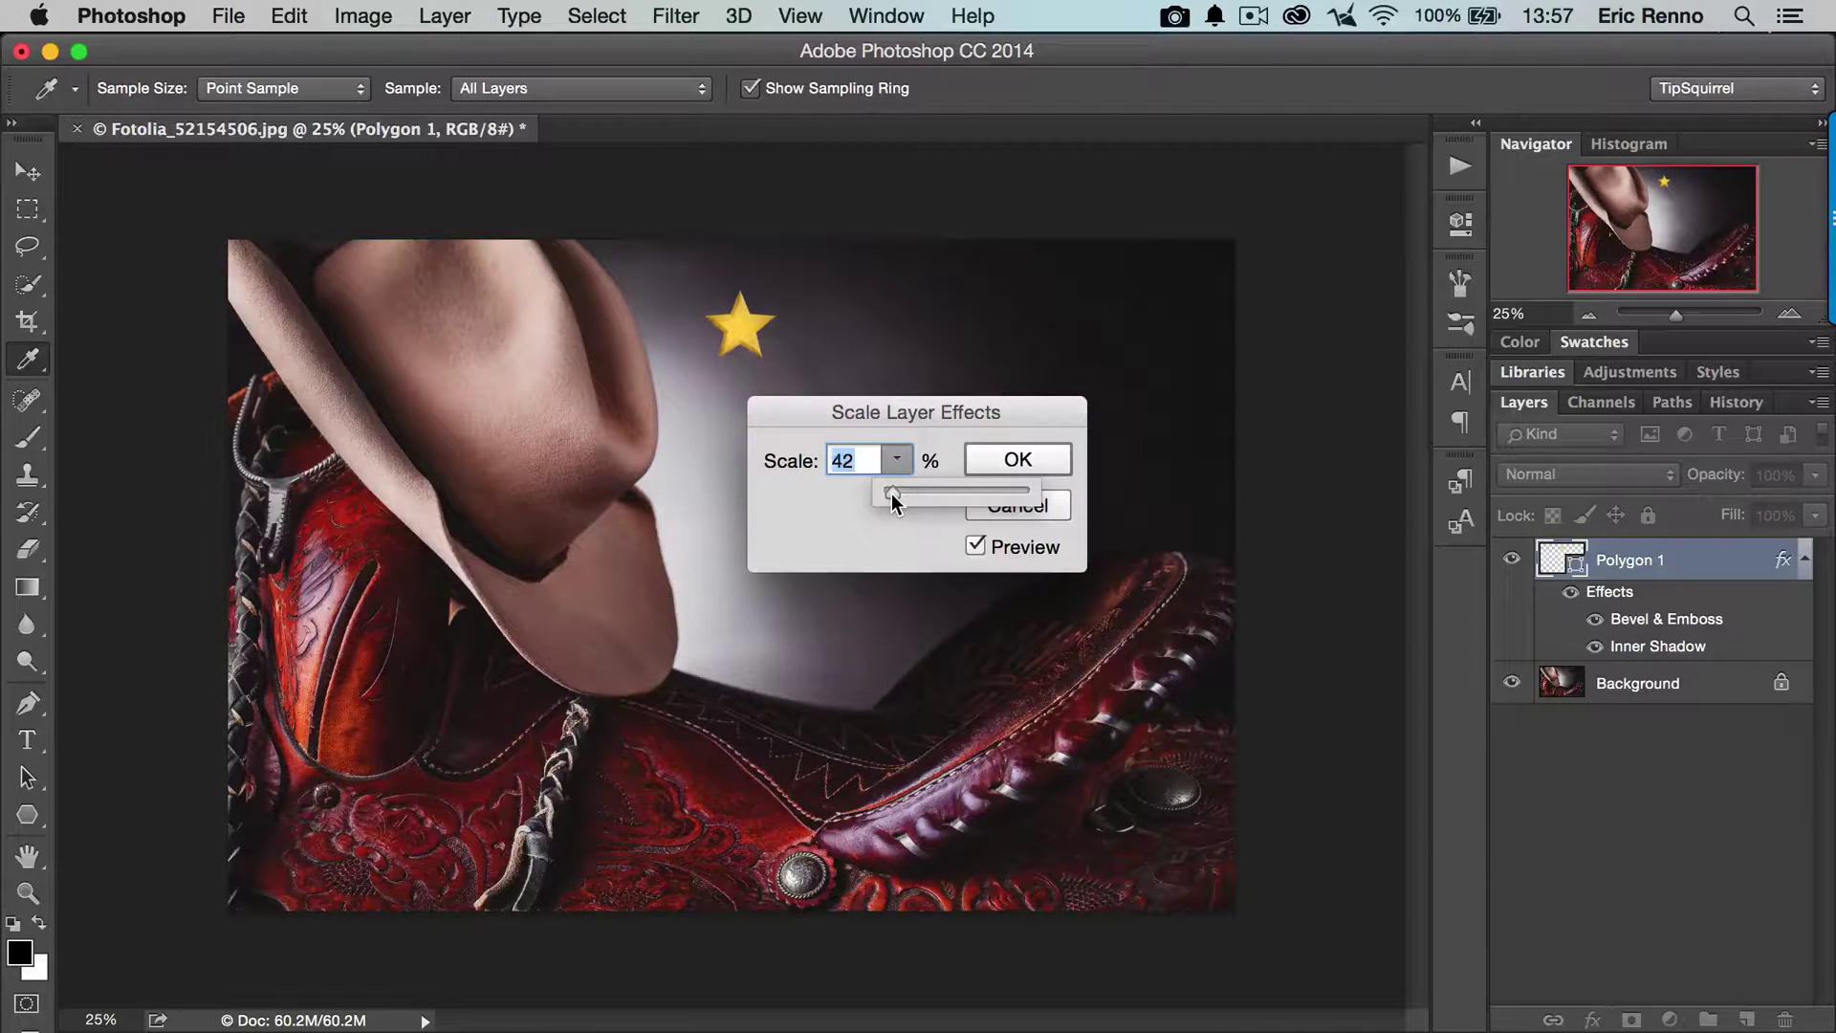
{"action": "left_click", "coordinate": [996, 449]}
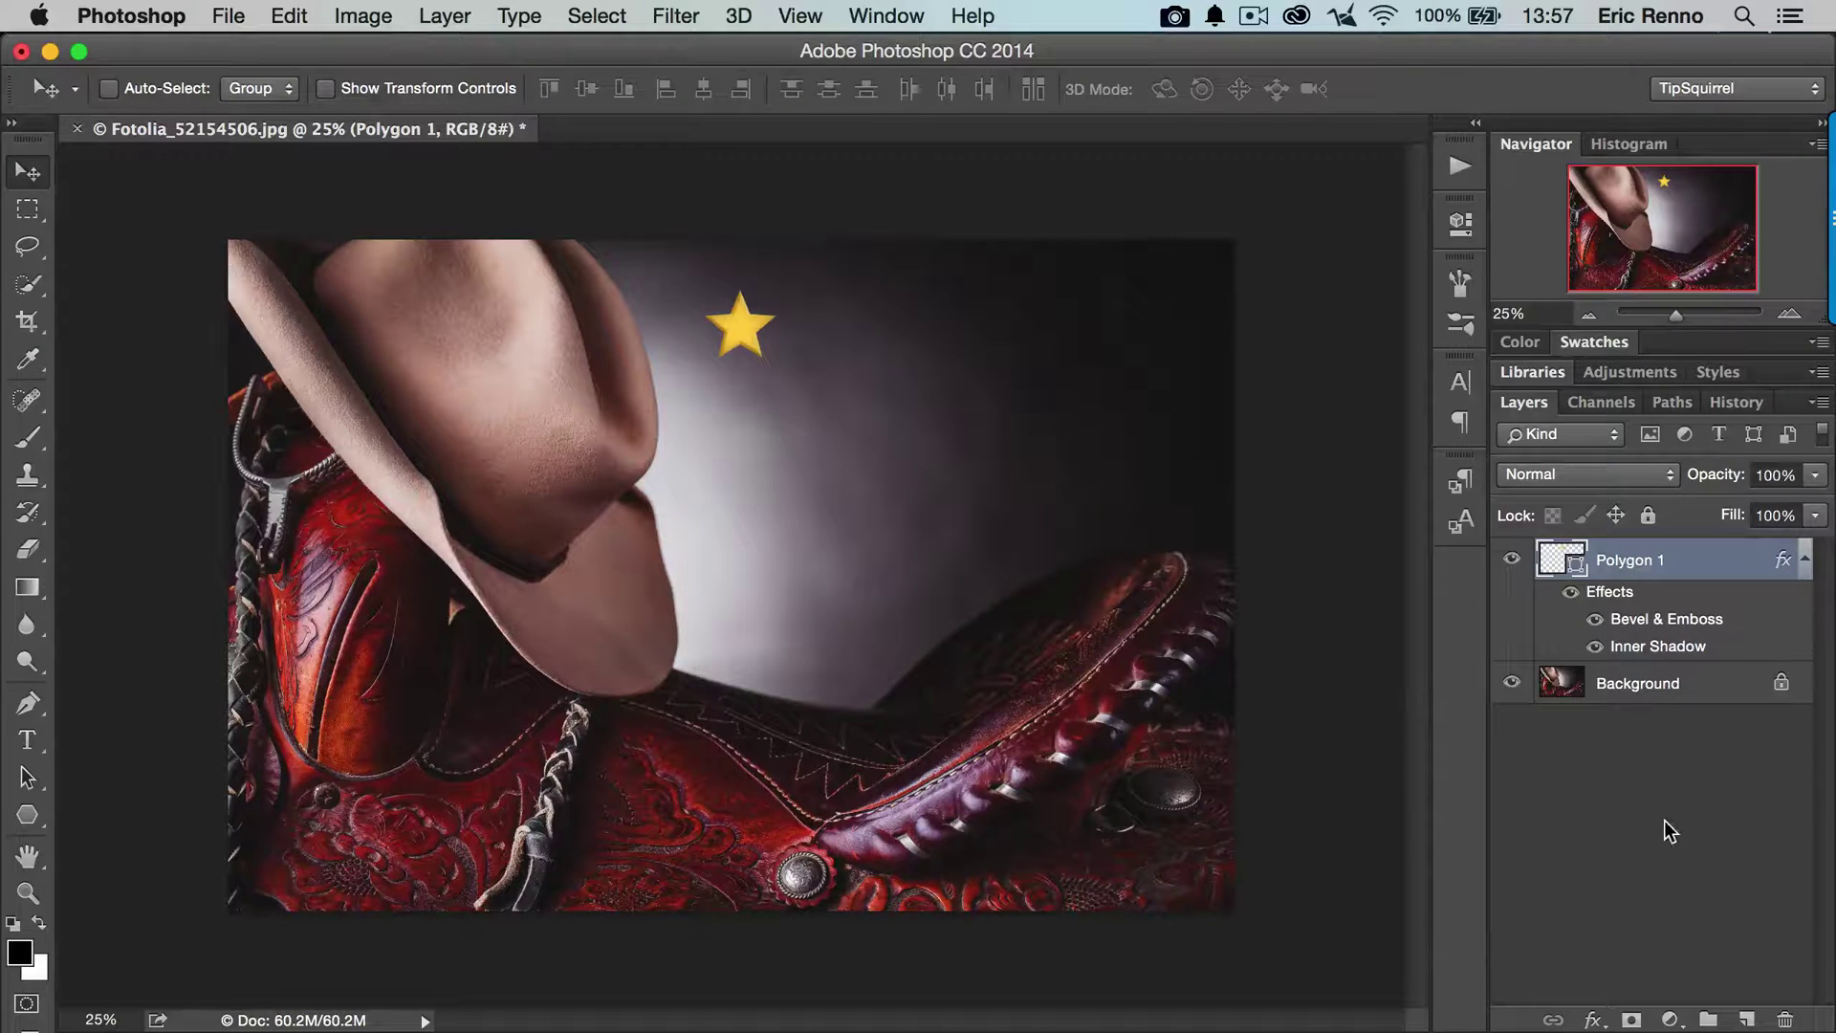
Step: Collapse the star layer's effects and duplicate the star layer into four star layers
{"action": "left_click", "coordinate": [1801, 558]}
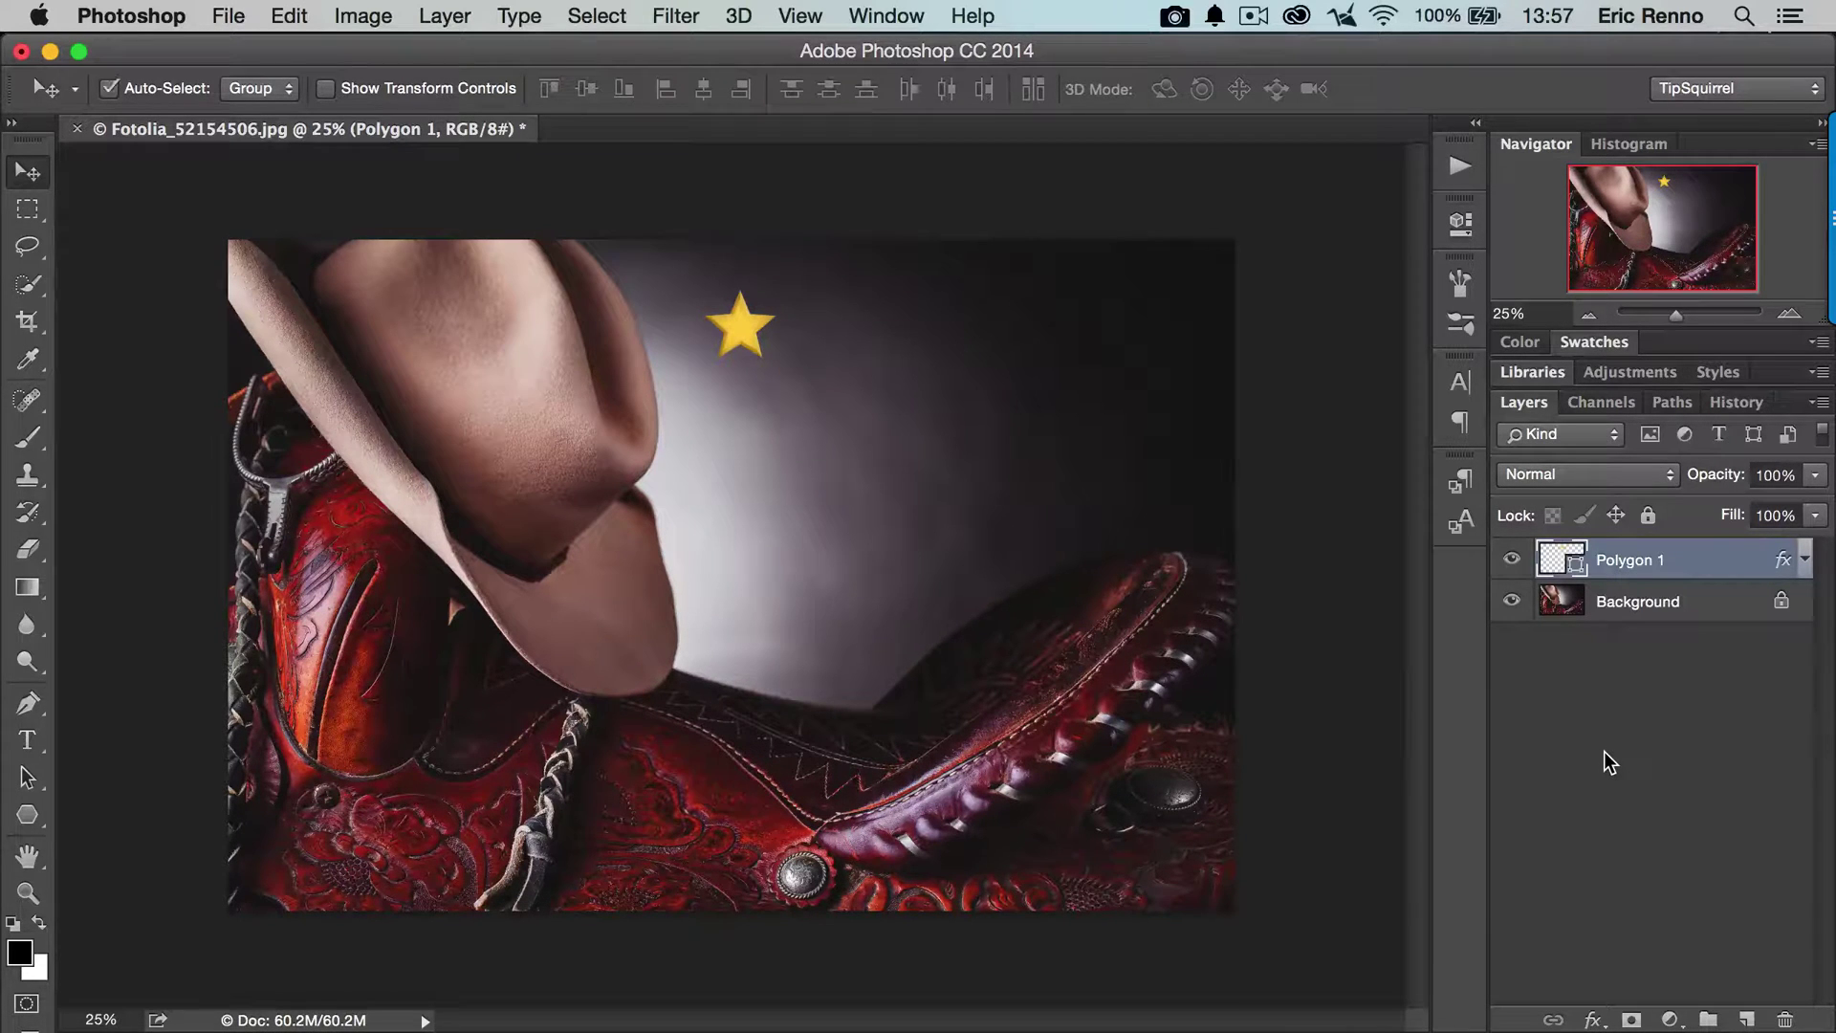
{"action": "key", "text": "super+j"}
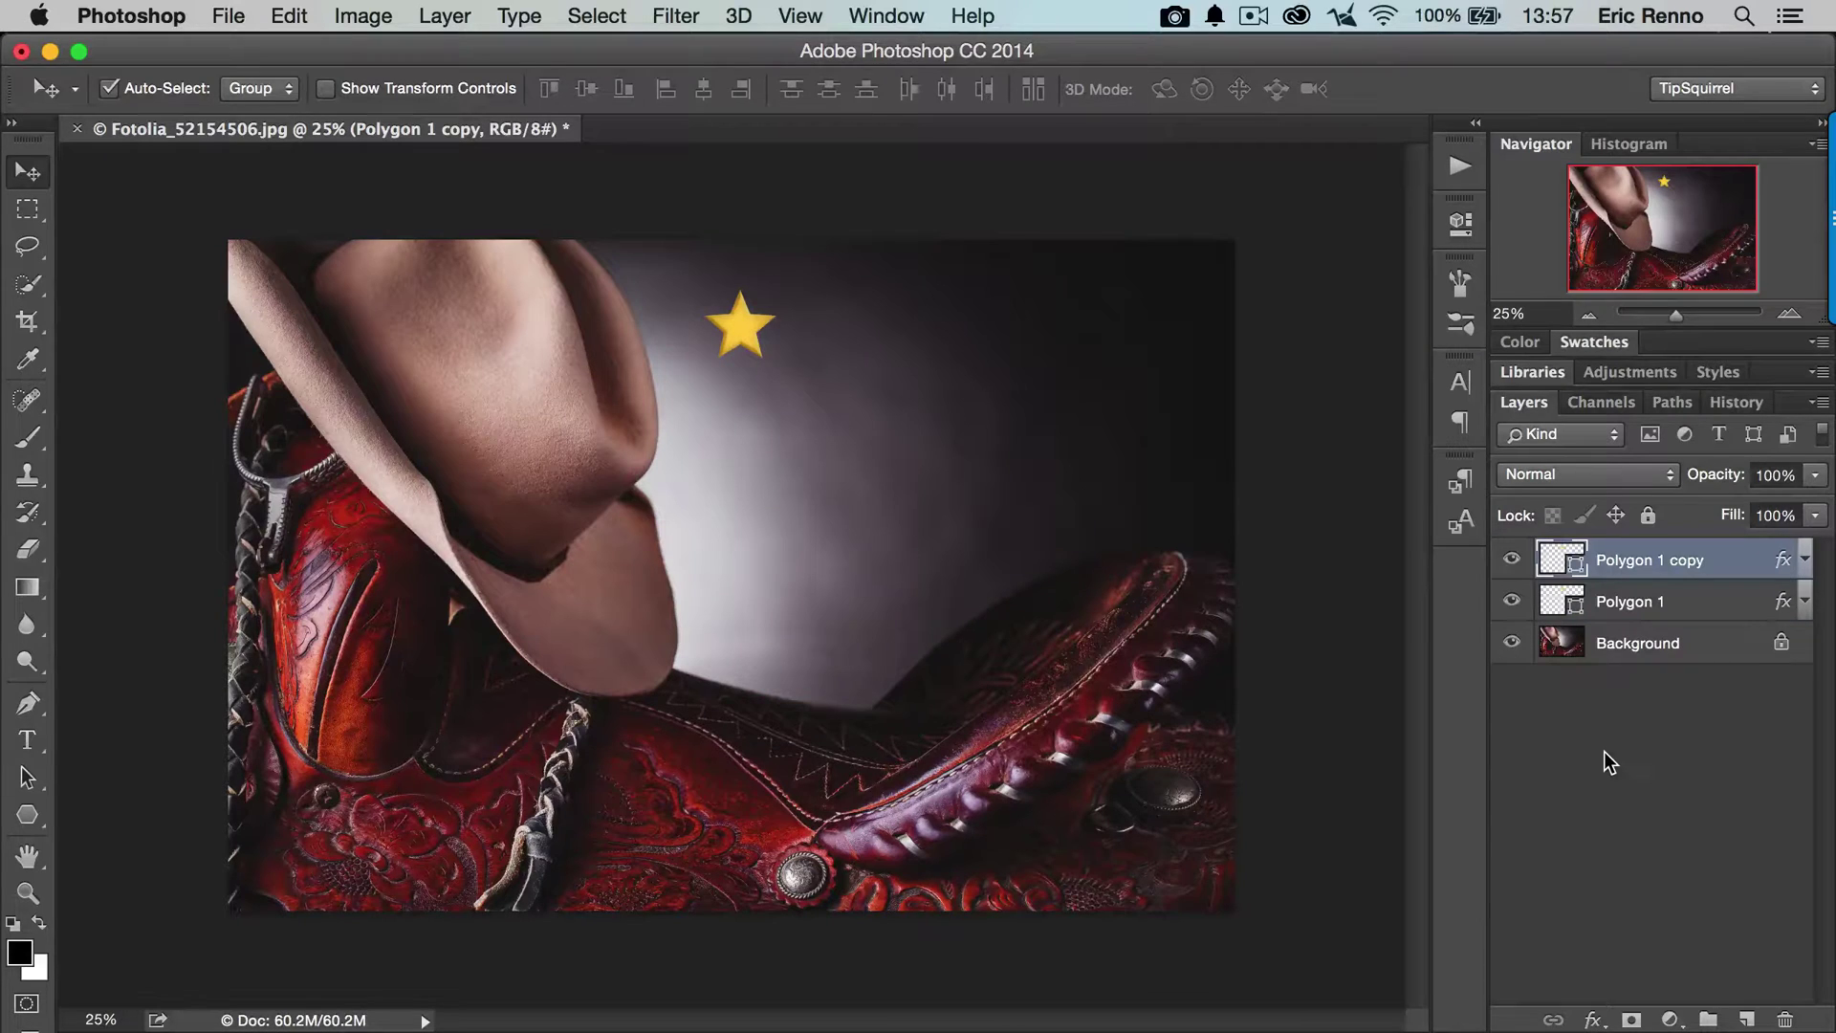
{"action": "key", "text": "super+j"}
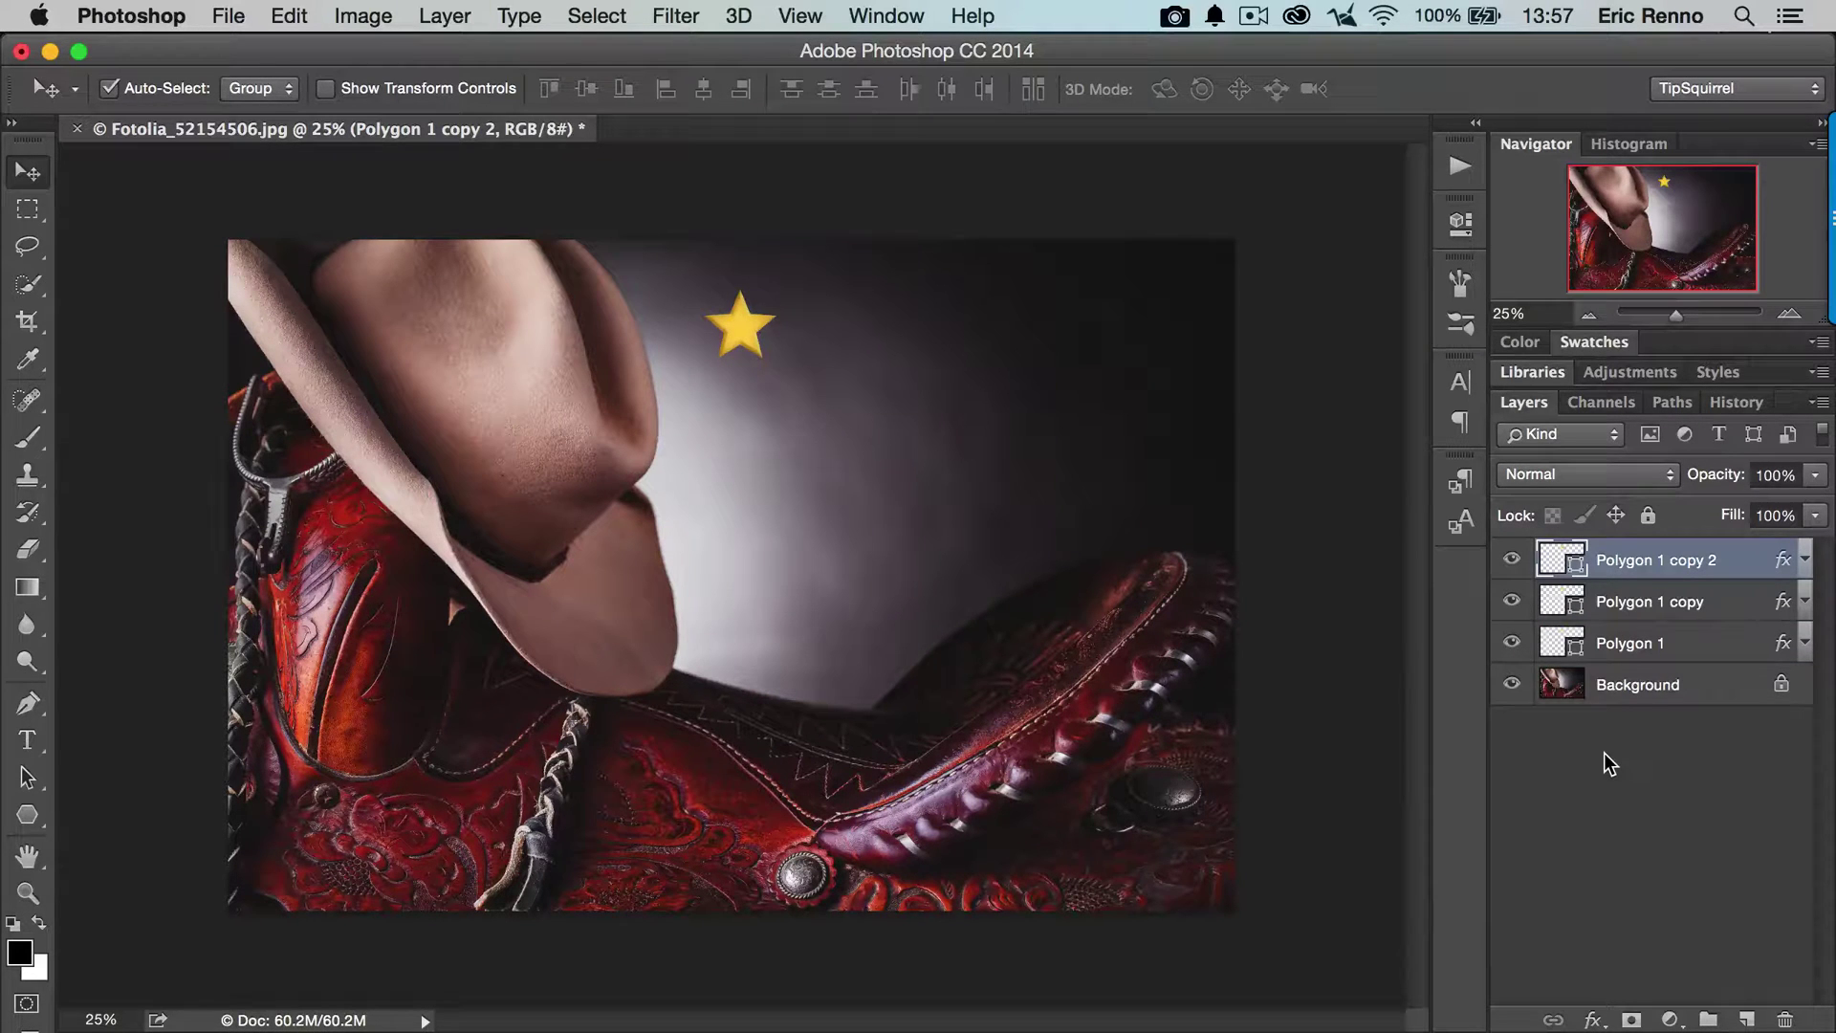
{"action": "key", "text": "super+j"}
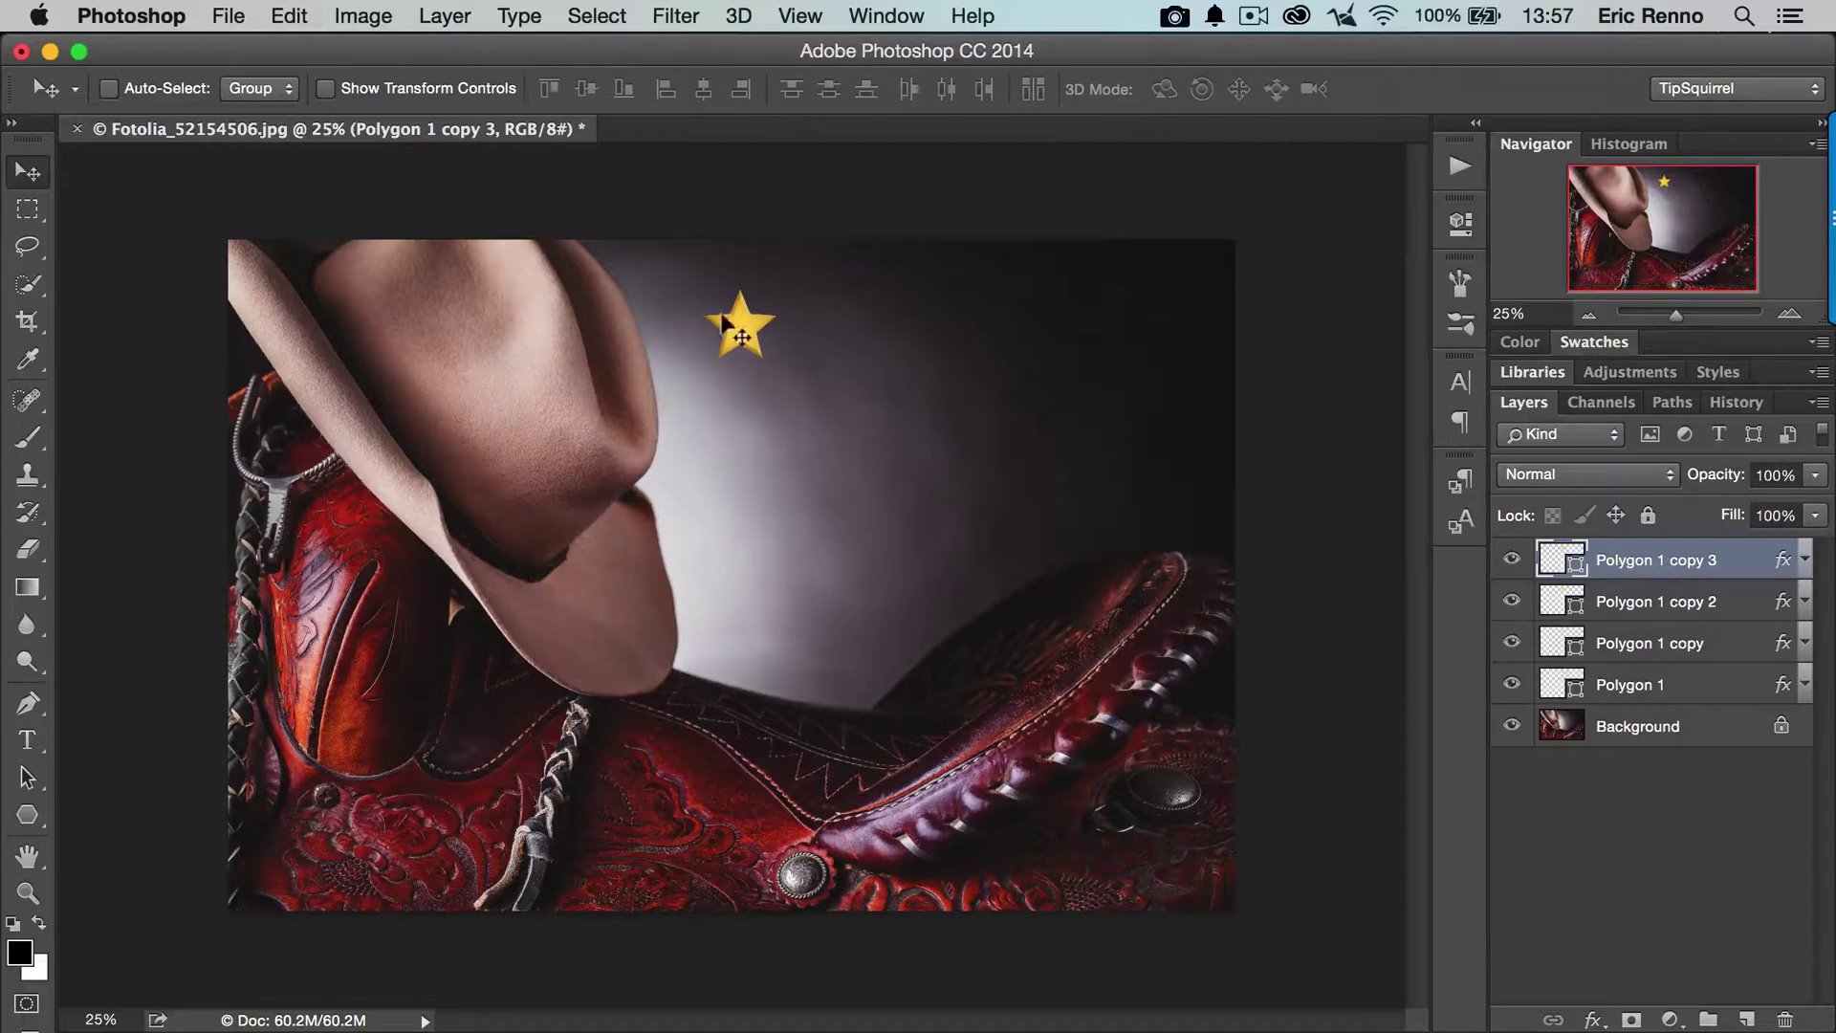
Step: Move one star copy to the row's right end and distribute all four stars' horizontal centers evenly
{"action": "left_click_drag", "start_coordinate": [737, 323], "coordinate": [990, 325]}
{"action": "left_click", "coordinate": [1705, 683], "text": "shift"}
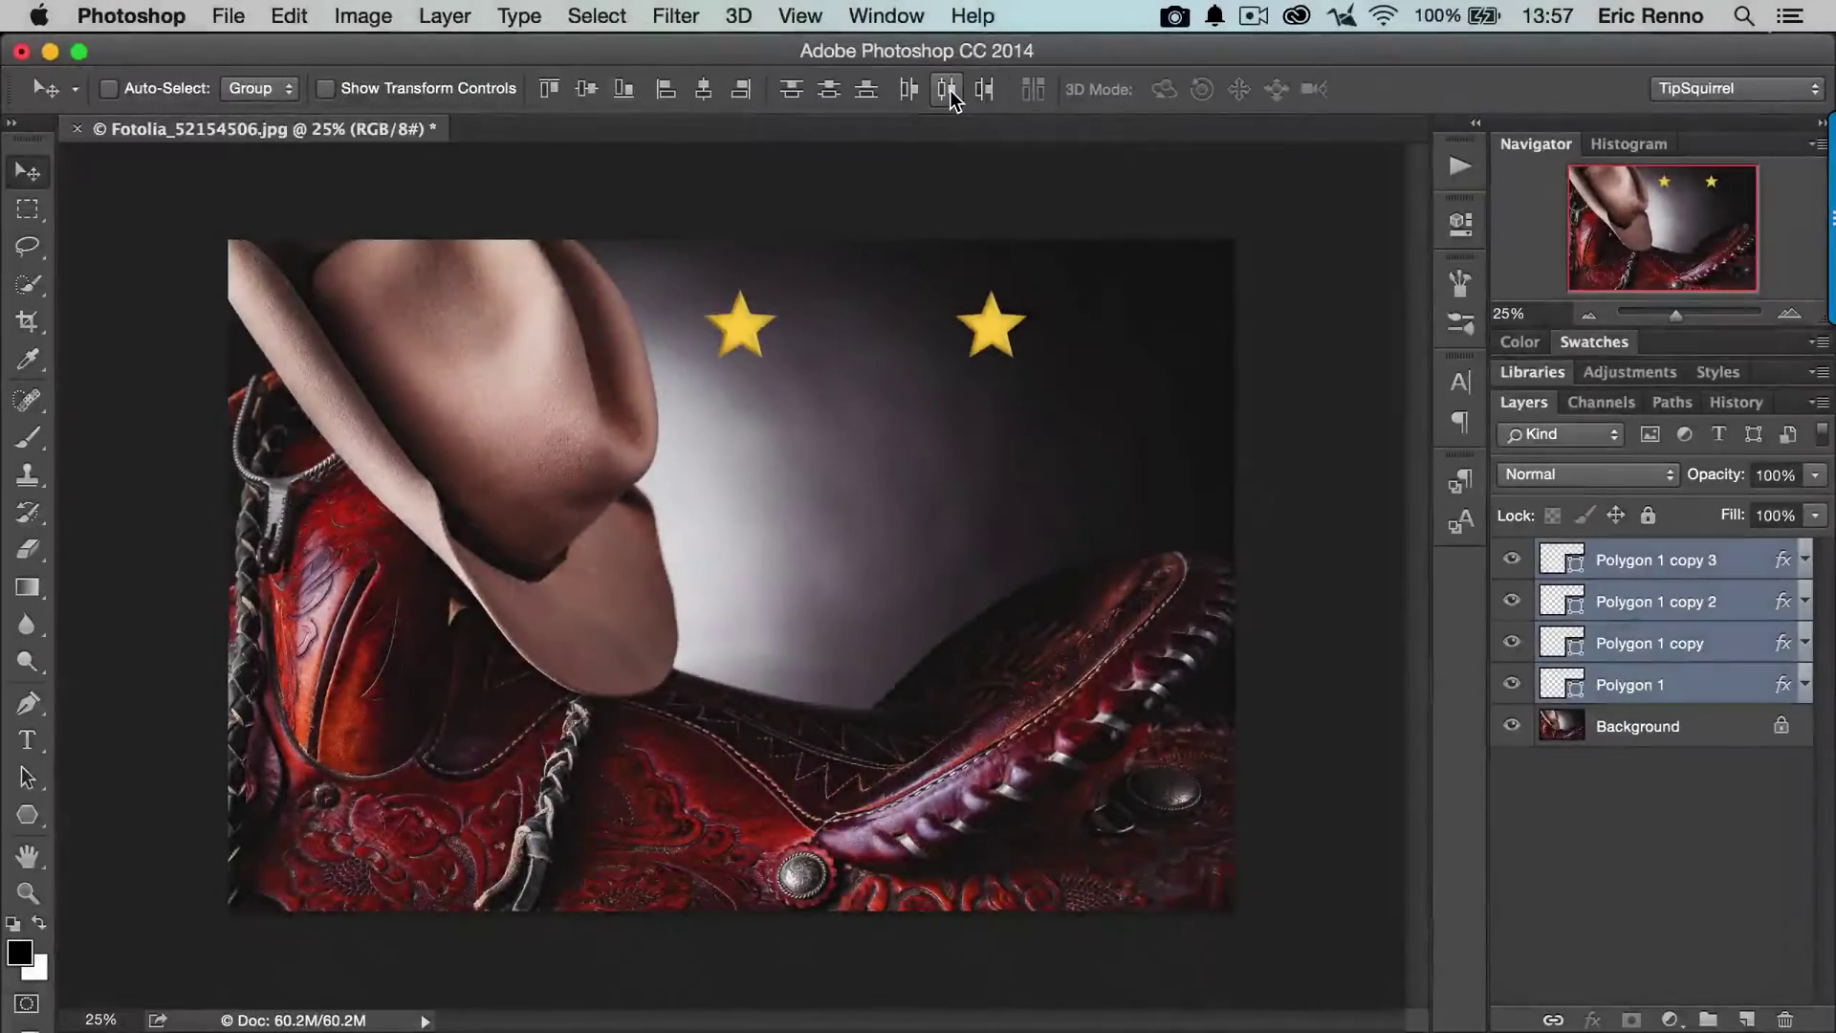
{"action": "left_click", "coordinate": [948, 91]}
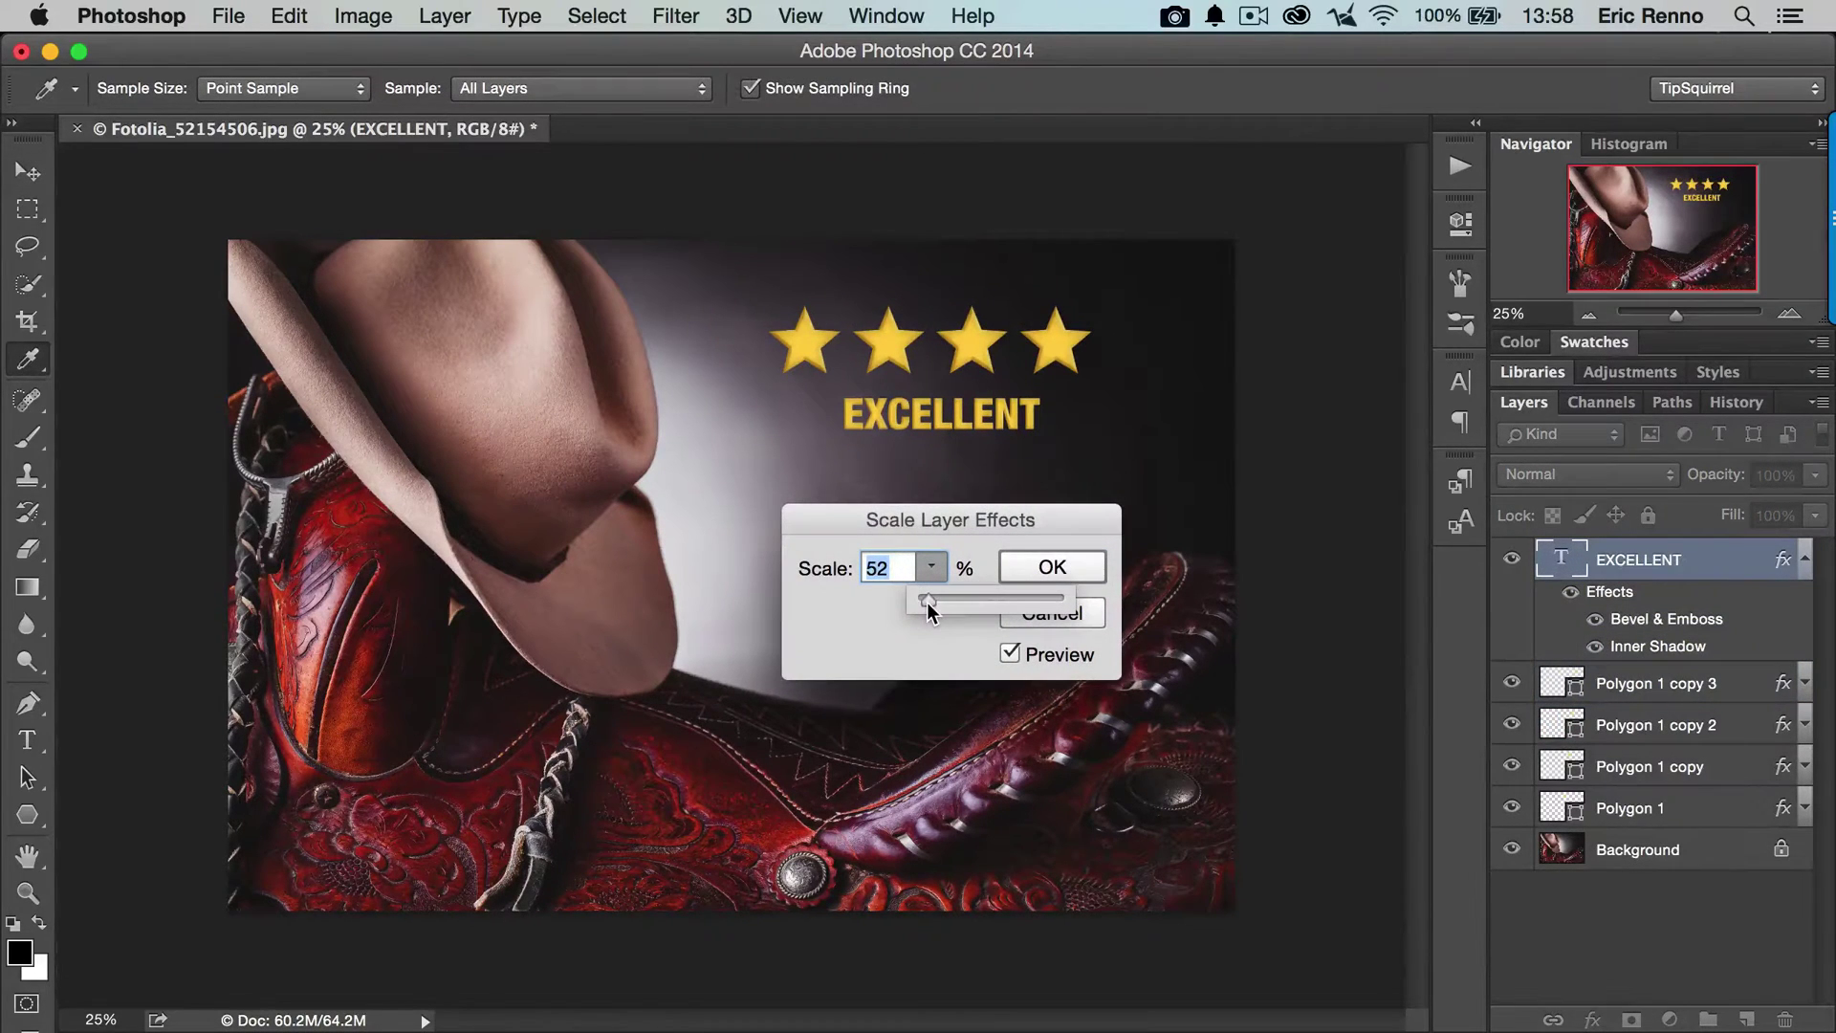
Step: Apply the EXCELLENT effects at 52% scale and edit the text to read “EXCELLENT” with curly quotes
{"action": "left_click", "coordinate": [1052, 568]}
{"action": "double_click", "coordinate": [1568, 554]}
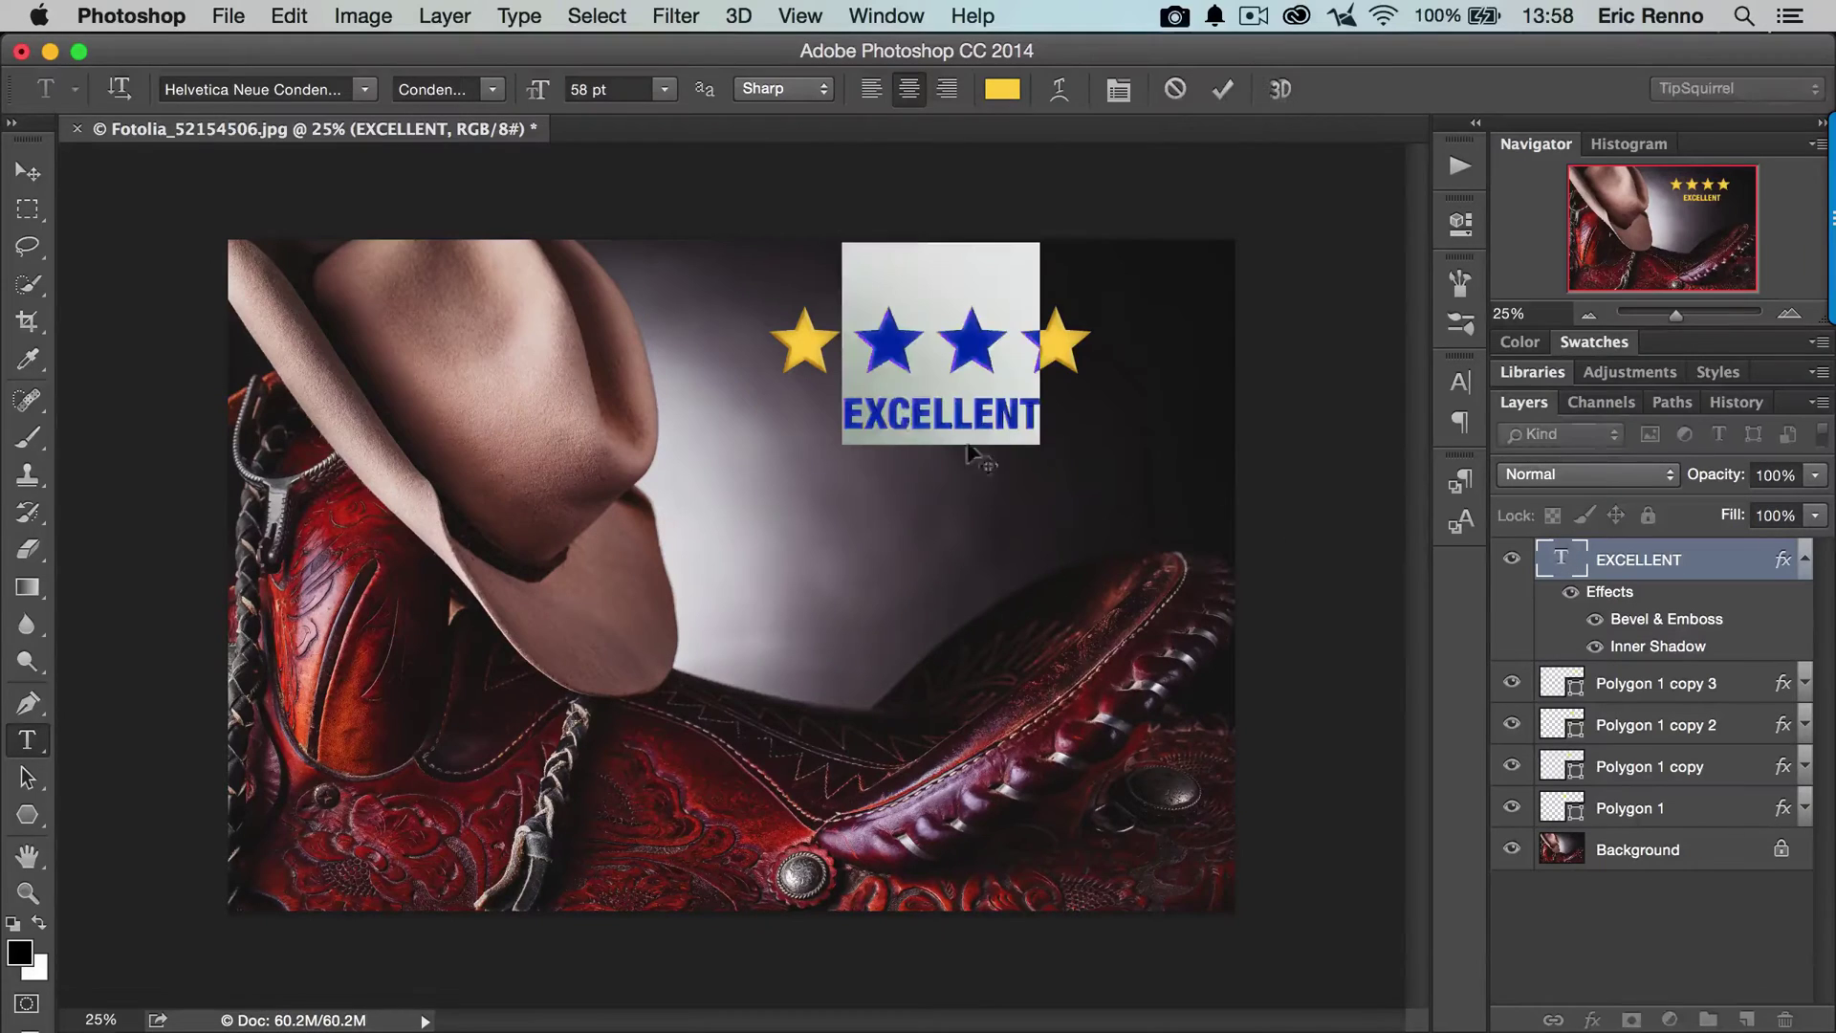
{"action": "key", "text": "super+h"}
{"action": "type", "text": "“"}
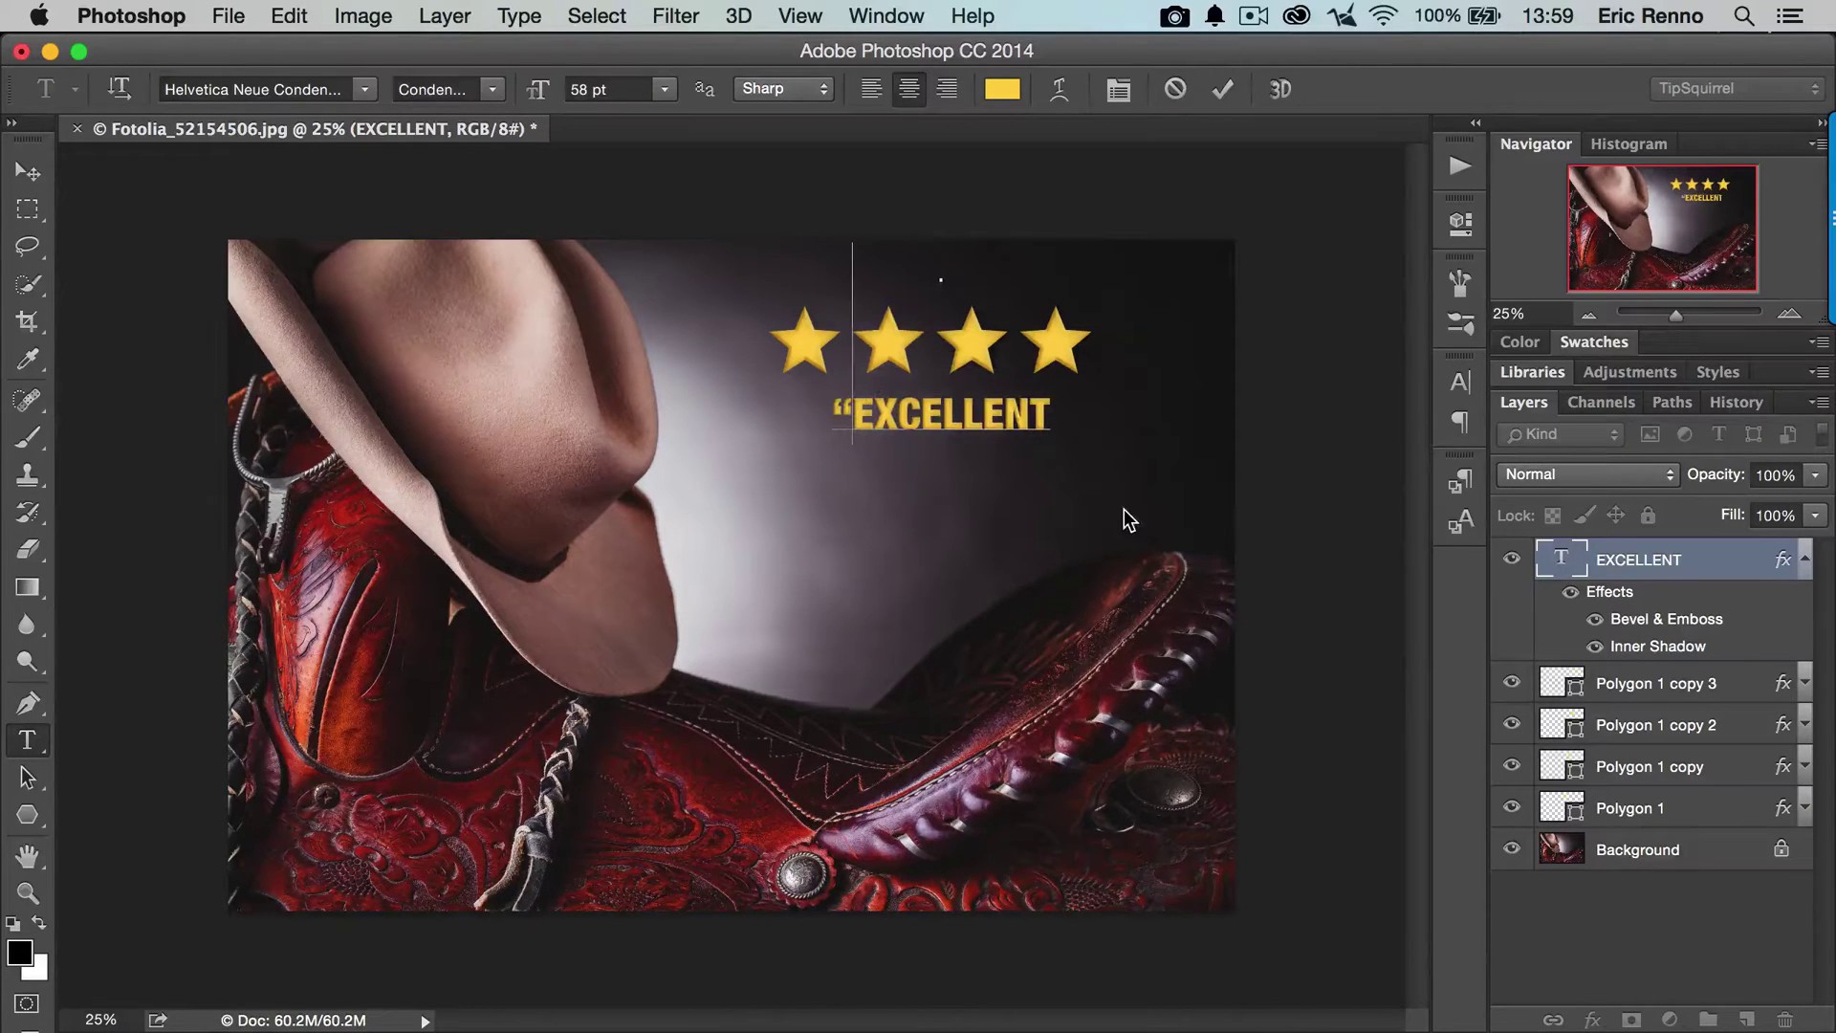
{"action": "key", "text": "End"}
{"action": "type", "text": "”"}
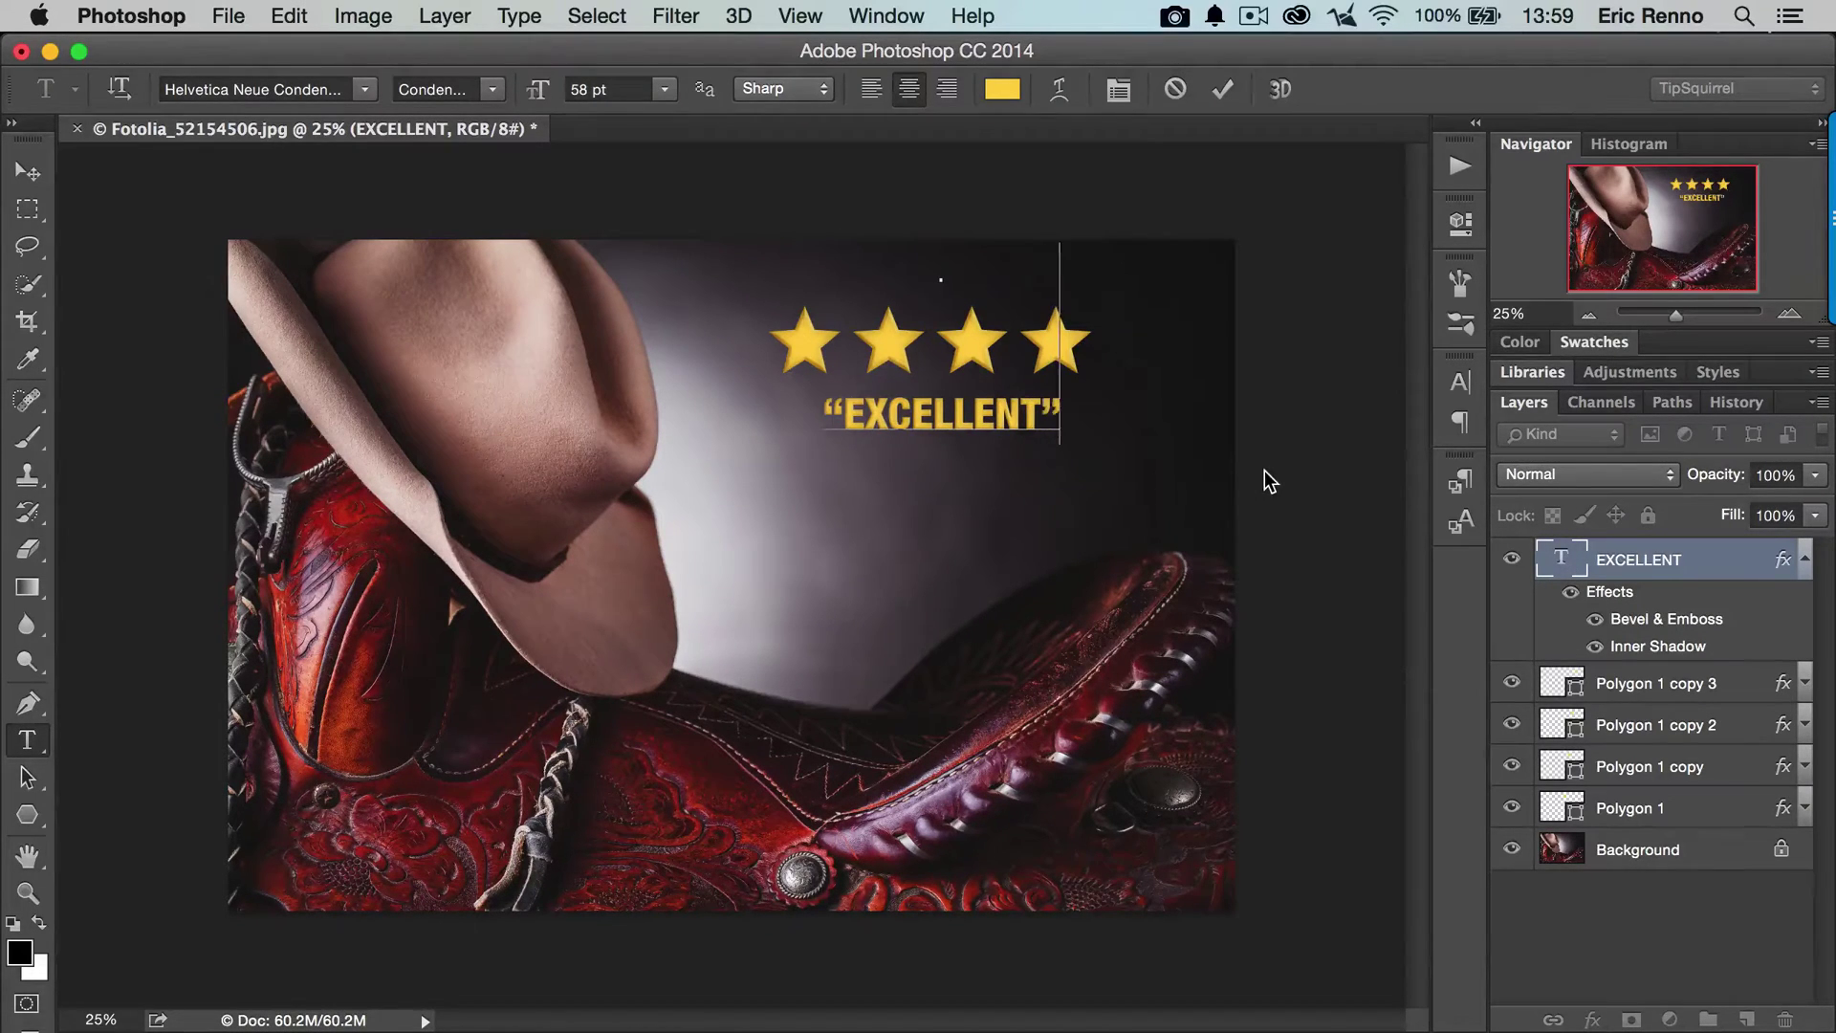
{"action": "key", "text": "super+Return"}
{"action": "key", "text": "v"}
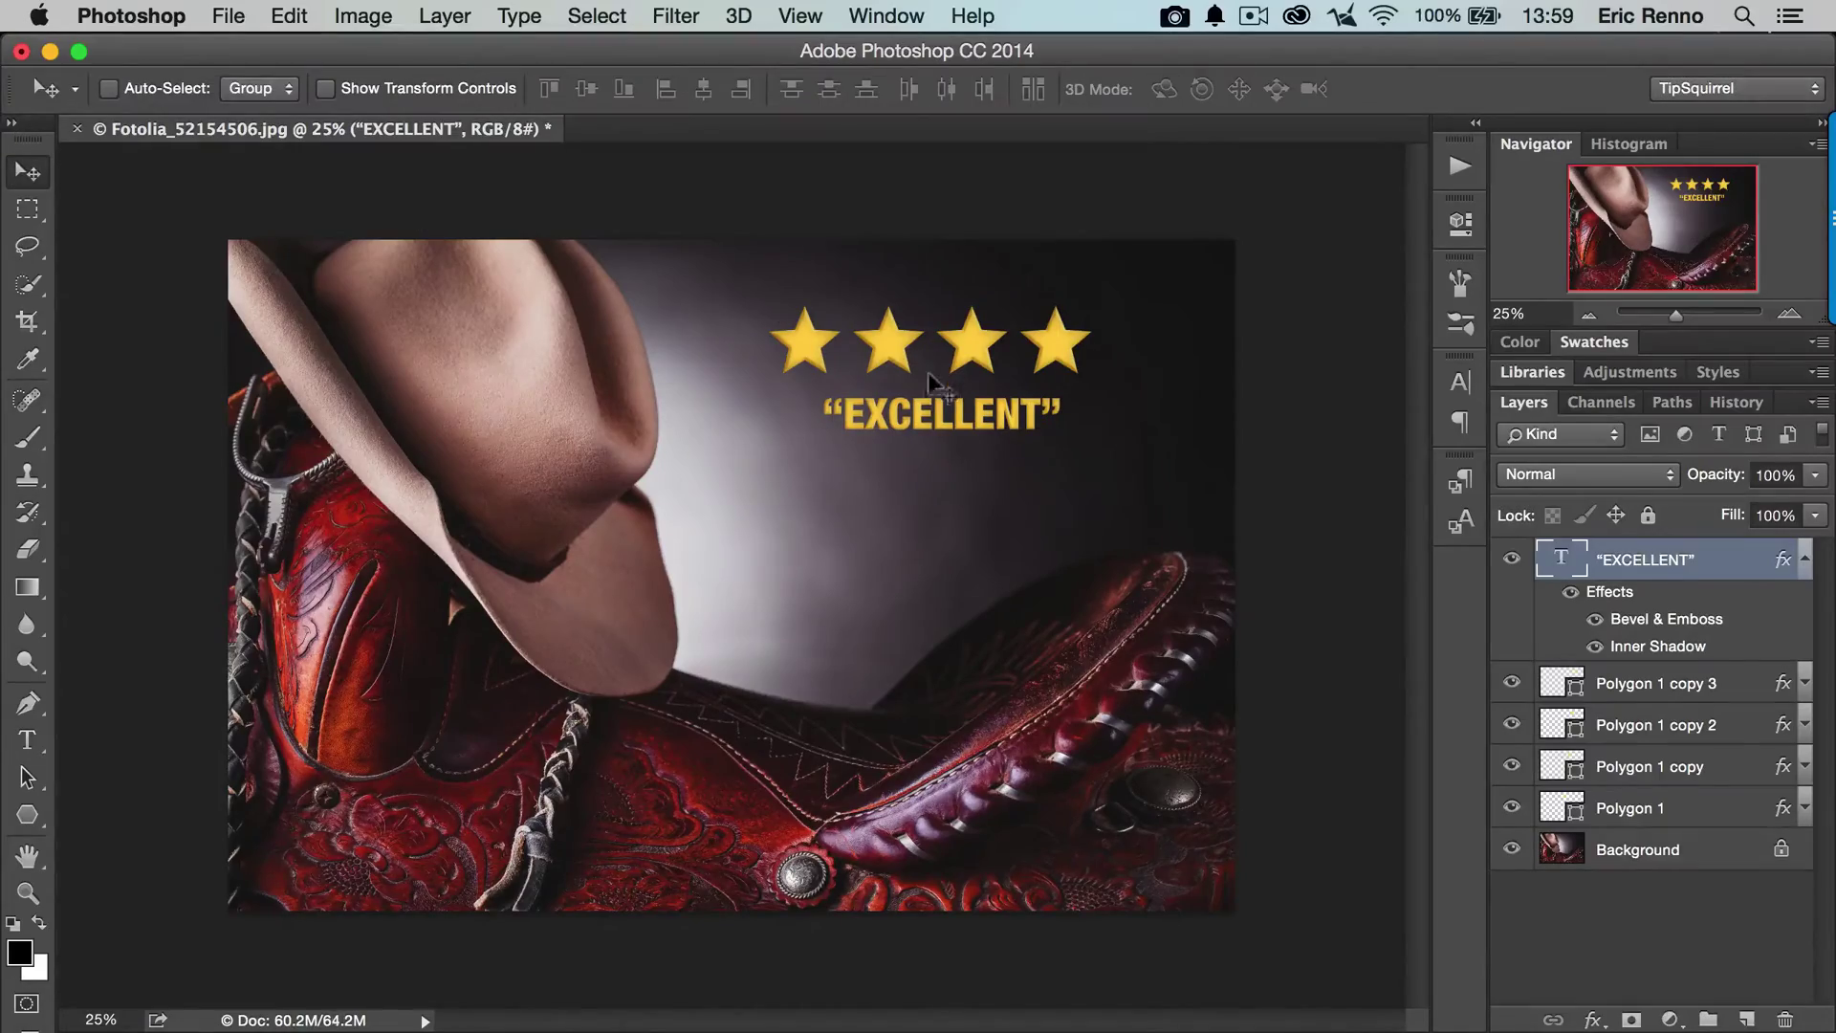